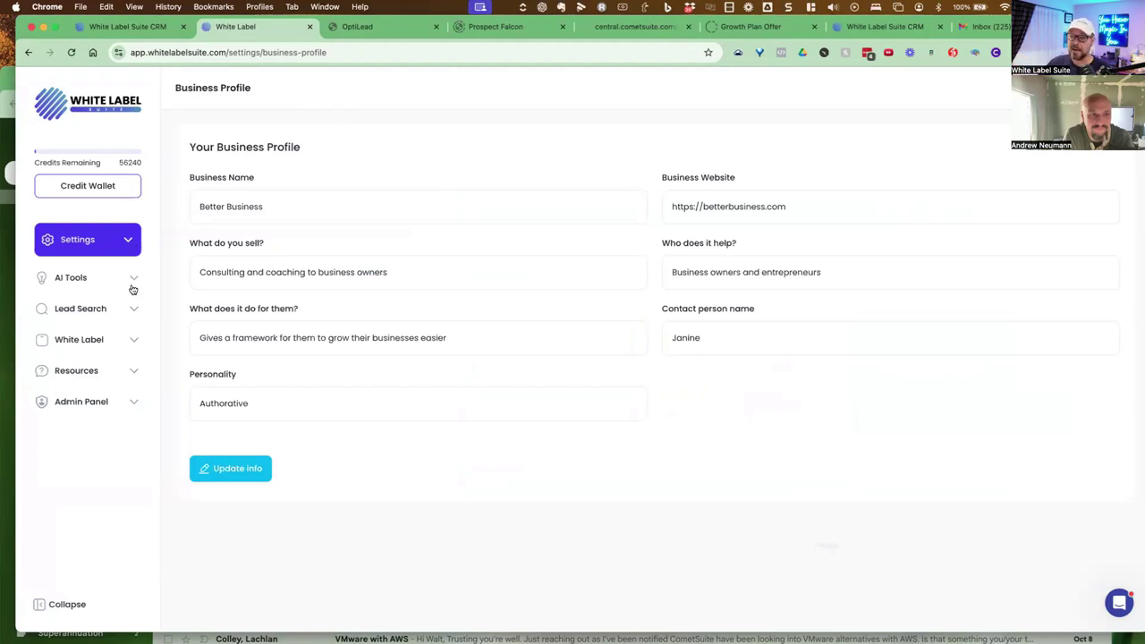
Check the Lead Search options and OptiLead tab, then open Prospect Falcon from the CRM sidebar
{"action": "left_click", "coordinate": [106, 311]}
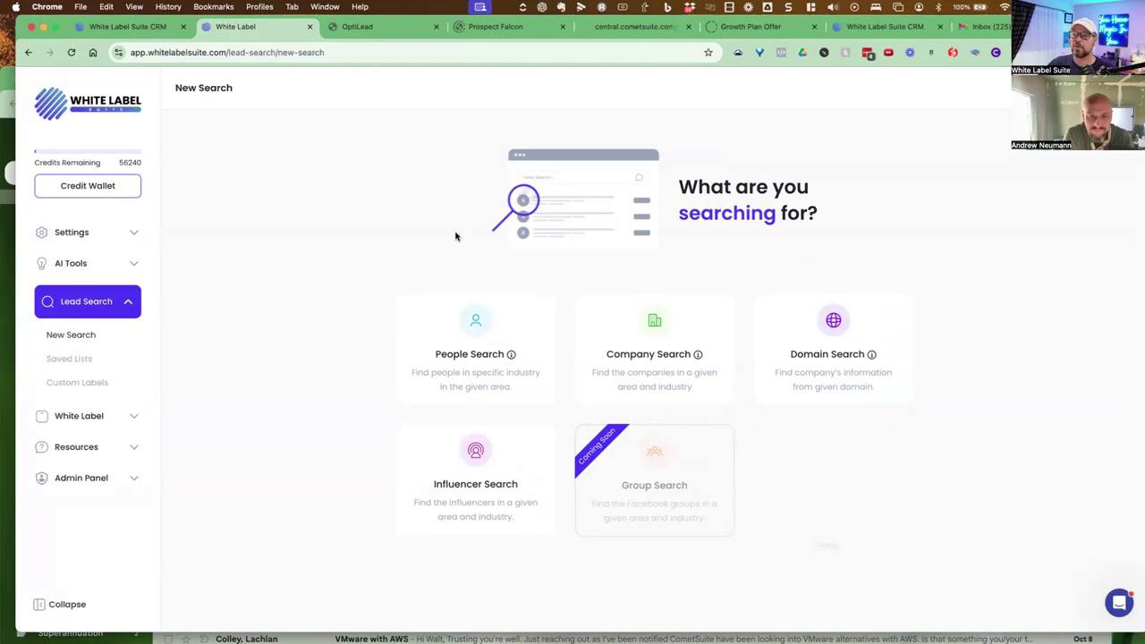
{"action": "left_click", "coordinate": [358, 27]}
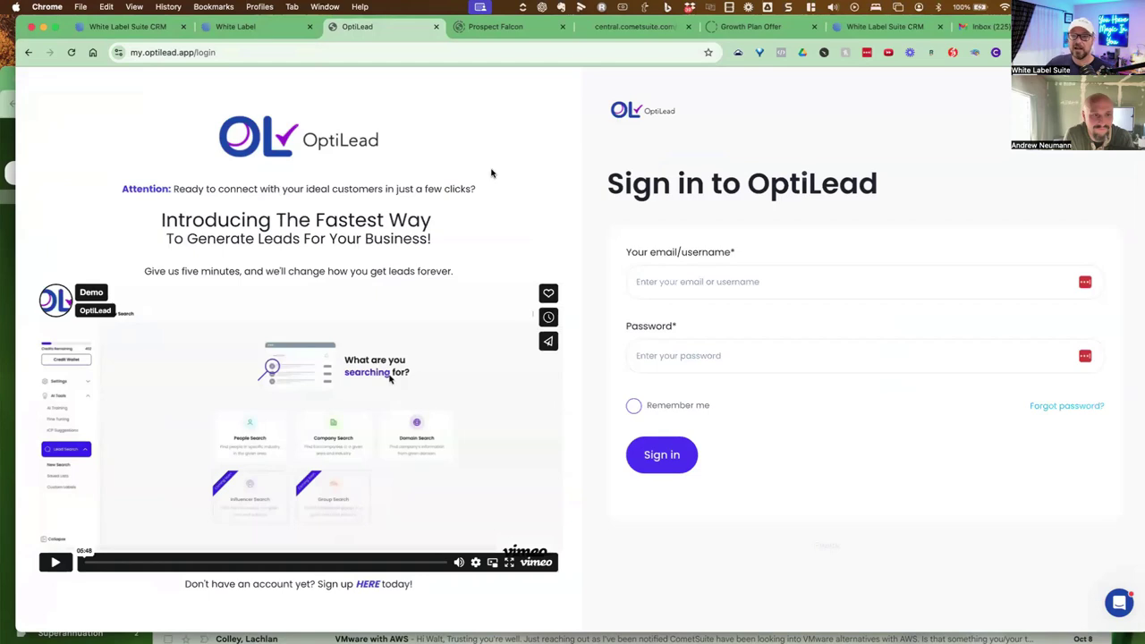
{"action": "left_click", "coordinate": [143, 27]}
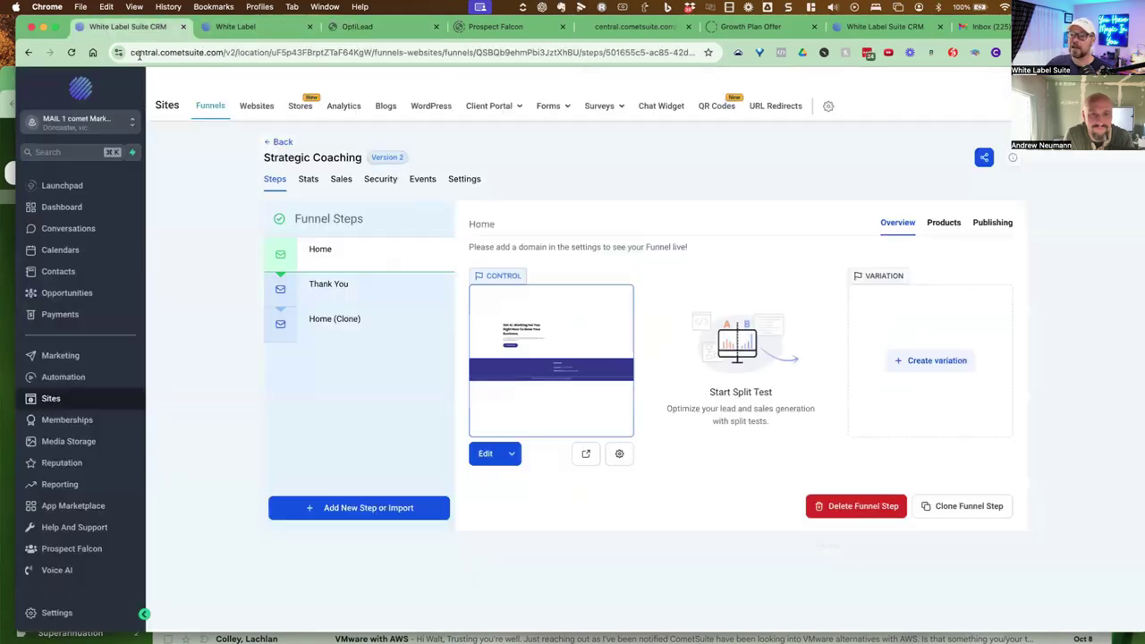
{"action": "left_click", "coordinate": [80, 550]}
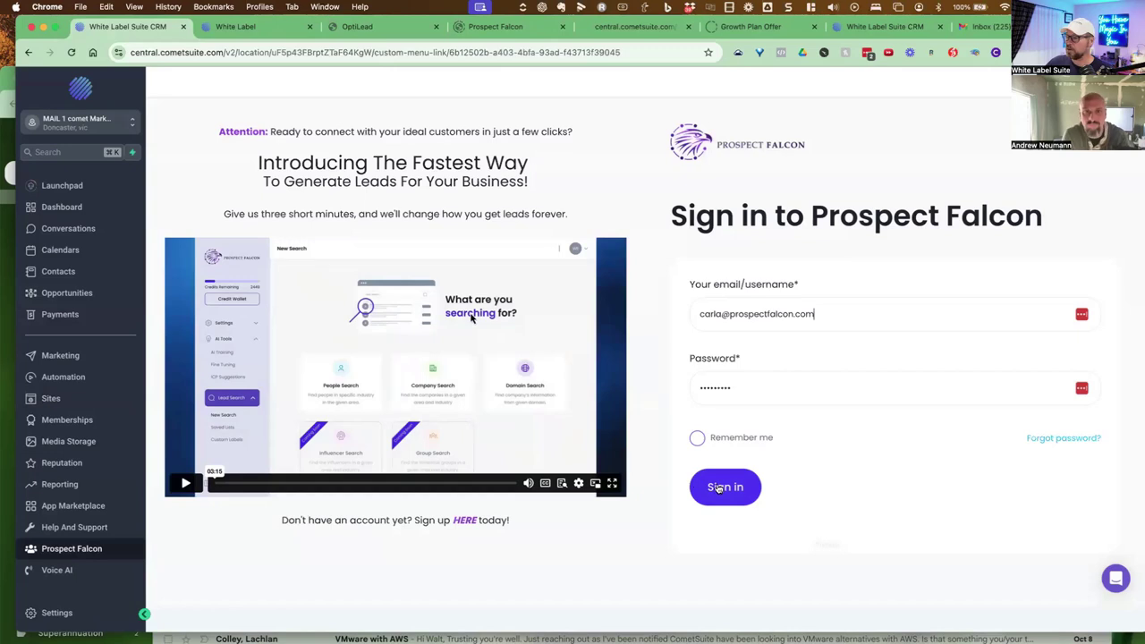
Sign in to Prospect Falcon with Remember me ticked and compare the New Search pages across tabs
{"action": "left_click", "coordinate": [698, 438]}
{"action": "left_click", "coordinate": [729, 490]}
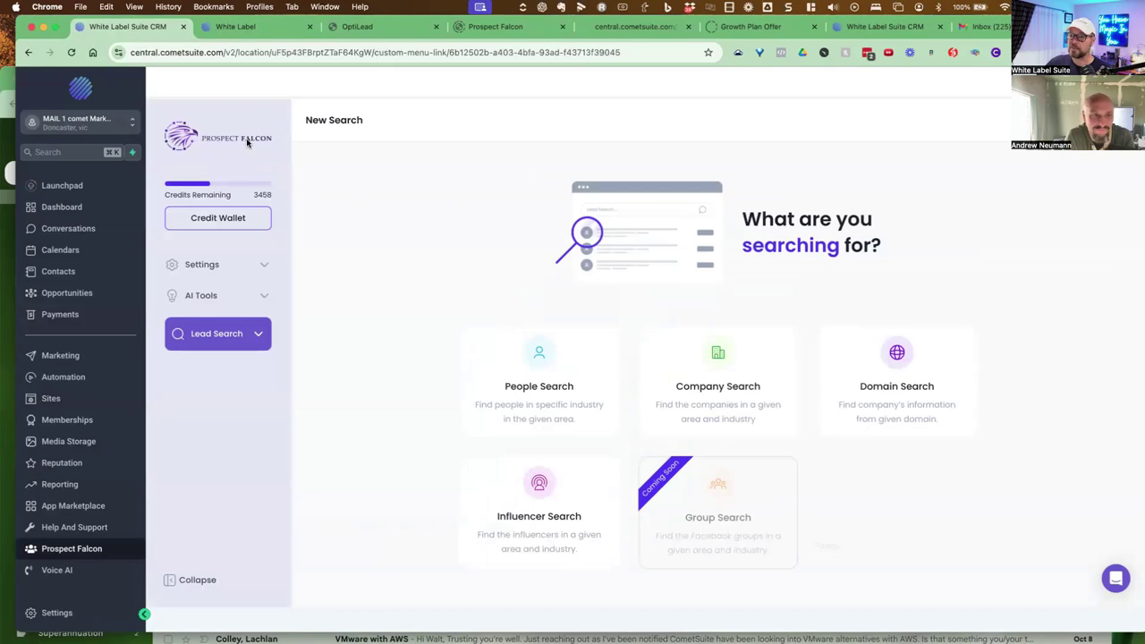
{"action": "left_click", "coordinate": [279, 30]}
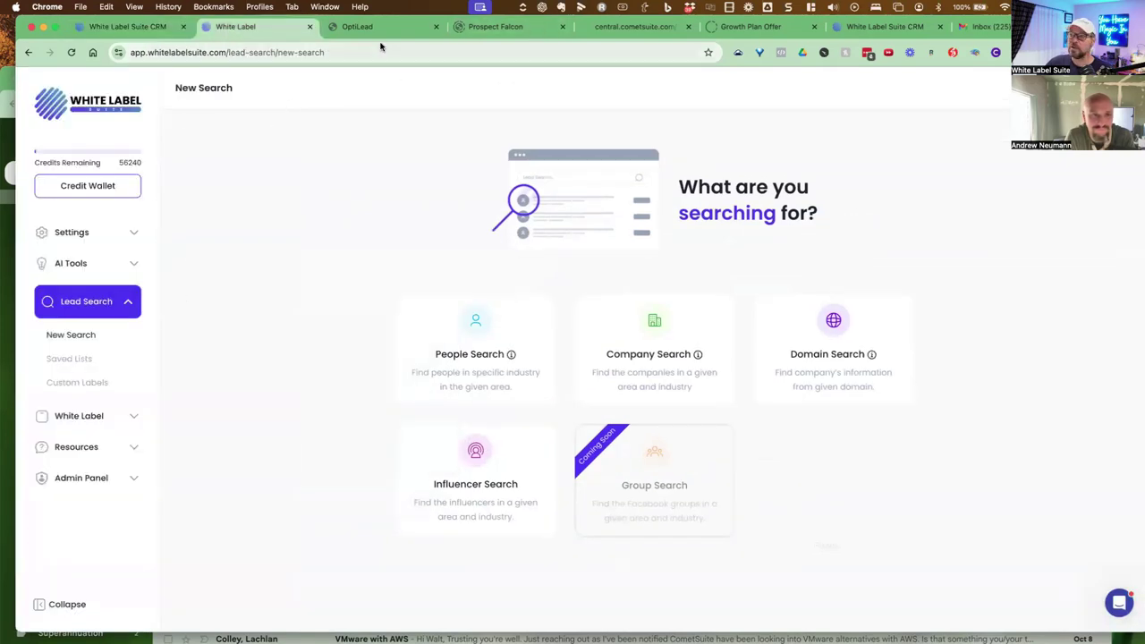
{"action": "left_click", "coordinate": [466, 32]}
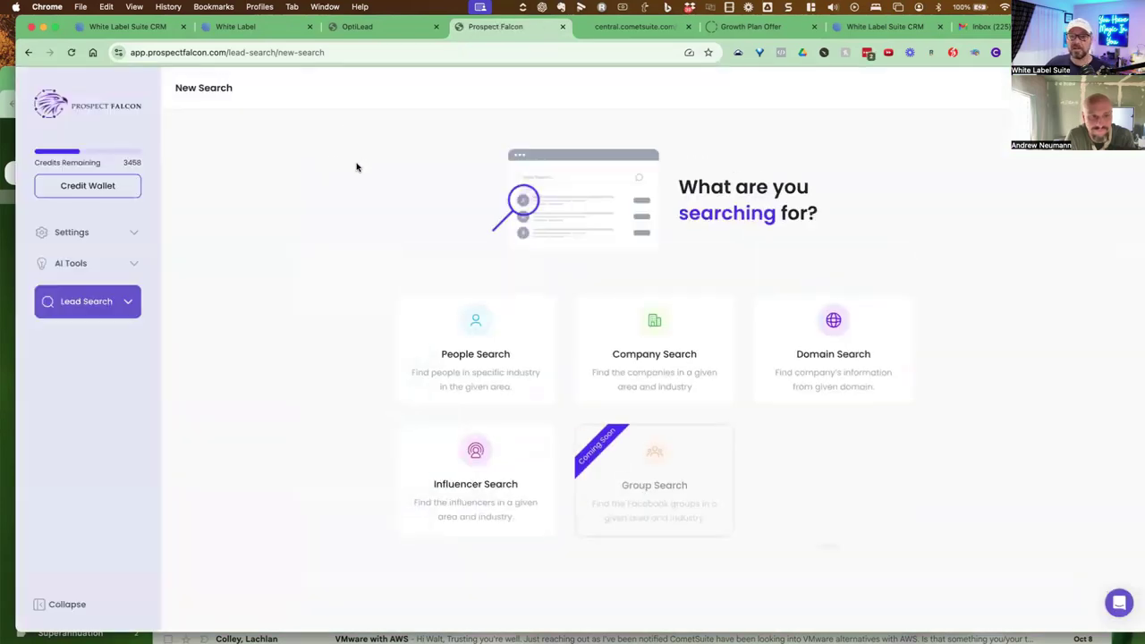
{"action": "left_click", "coordinate": [209, 34]}
Return to the White Label Suite CRM tab showing Prospect Falcon's New Search page
{"action": "left_click", "coordinate": [105, 28]}
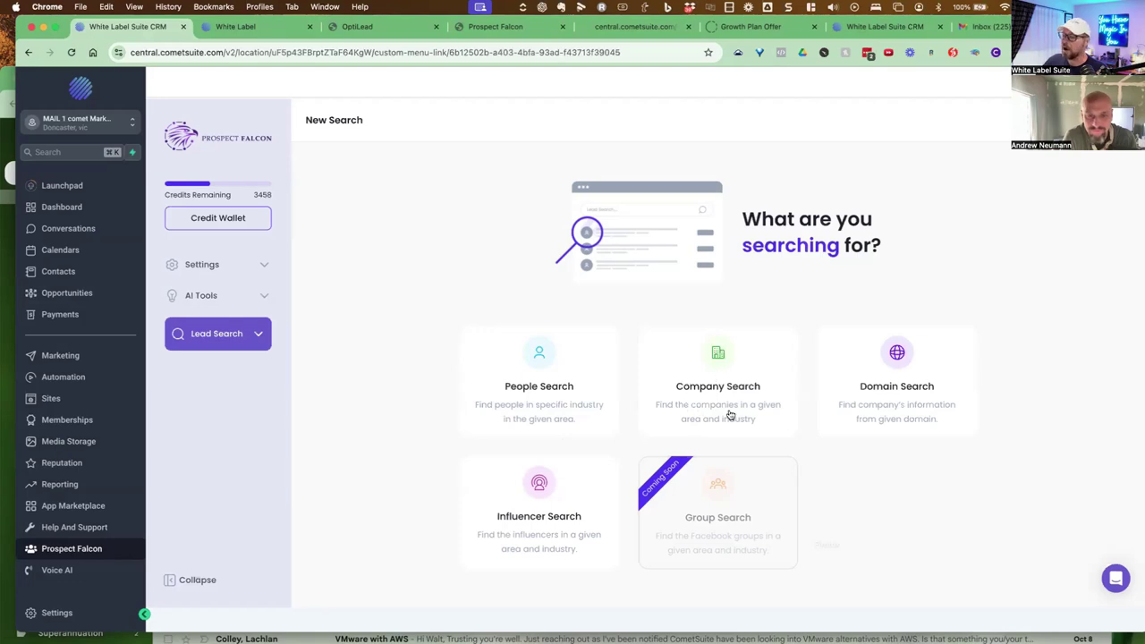
Run a Company Search for Solar Installation in London, UK, saving results to Demo - Closebot
{"action": "left_click", "coordinate": [727, 388]}
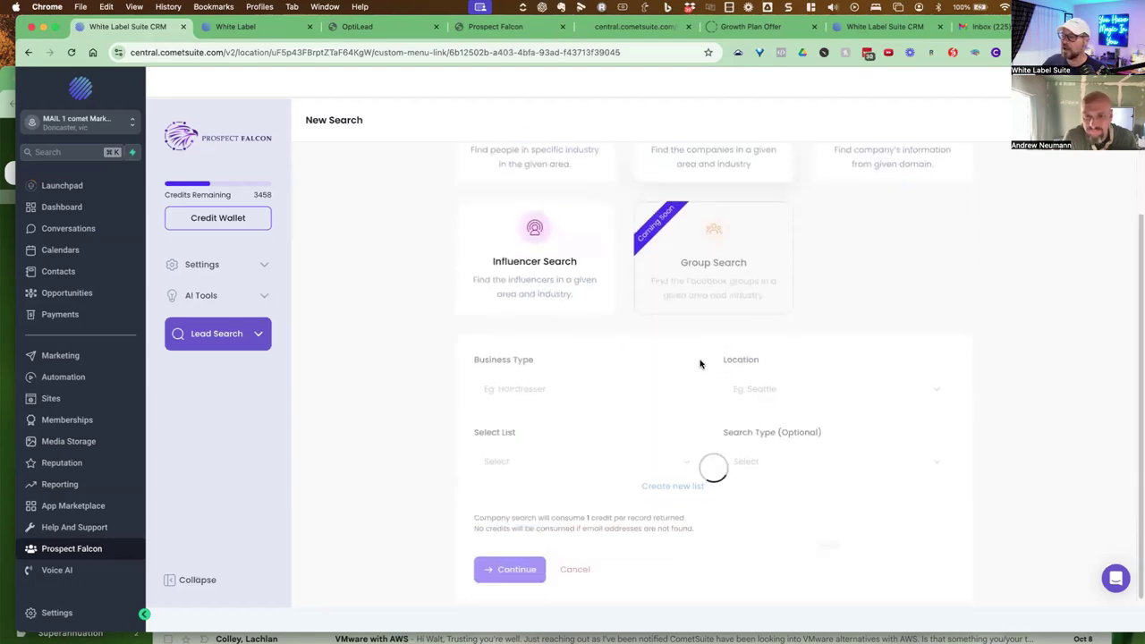
{"action": "left_click", "coordinate": [496, 380]}
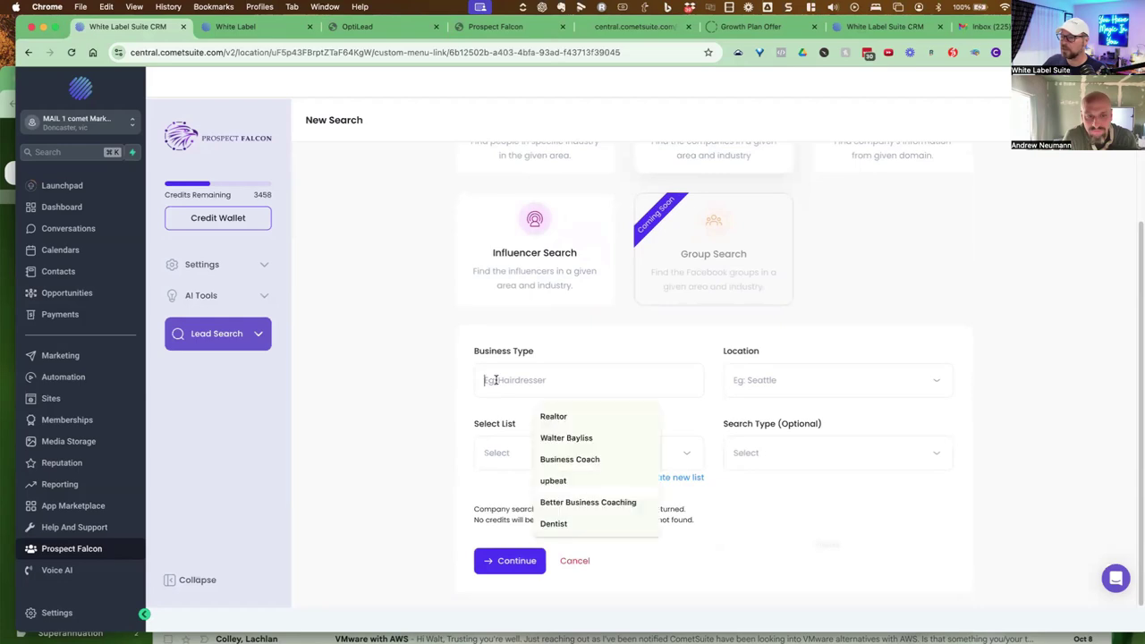
{"action": "type", "text": "Solo"}
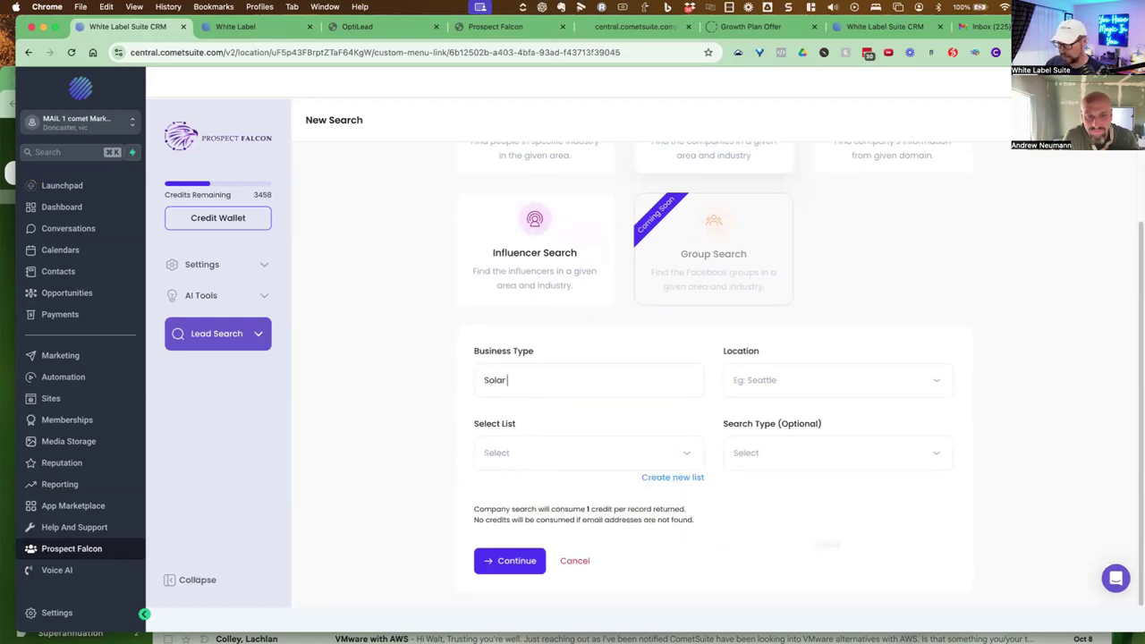
{"action": "type", "text": "r Installa"}
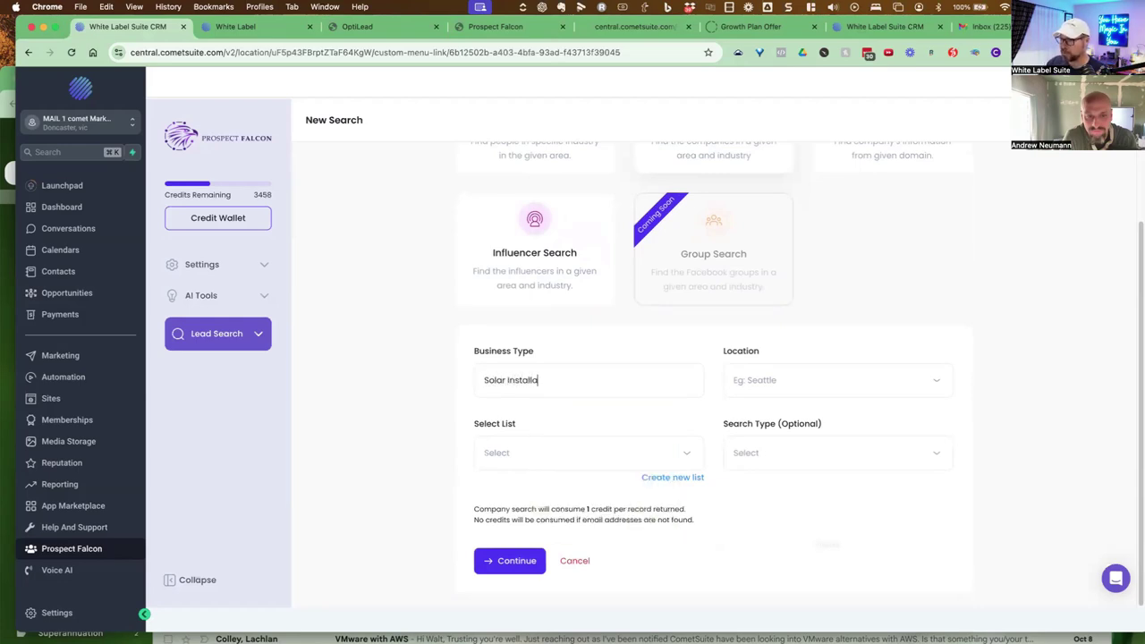
{"action": "type", "text": "to"}
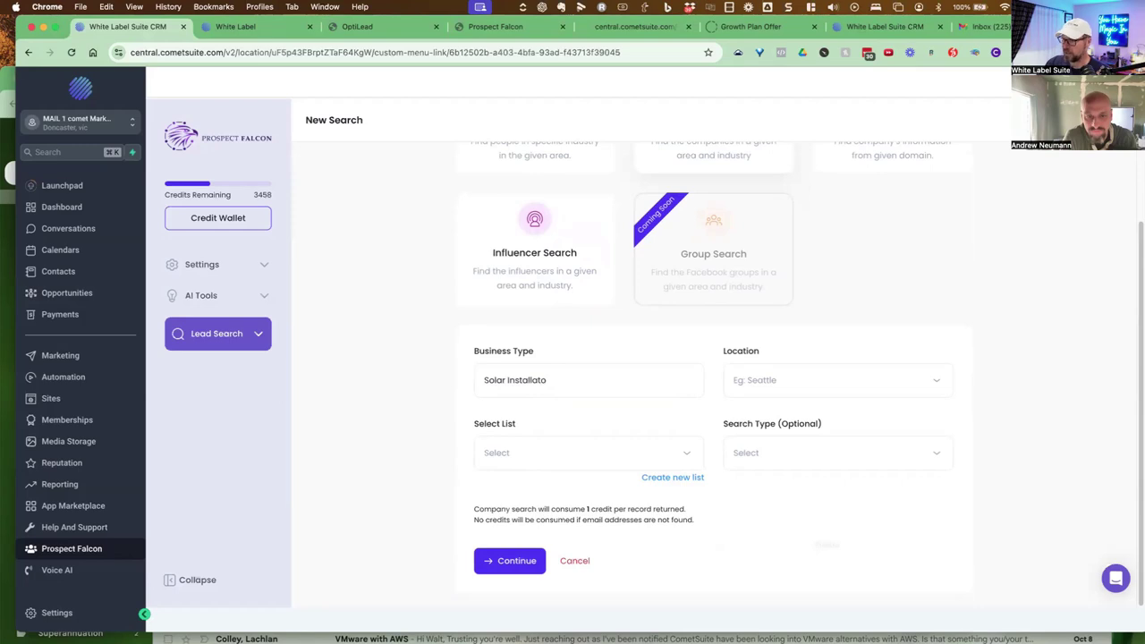
{"action": "type", "text": "inn"}
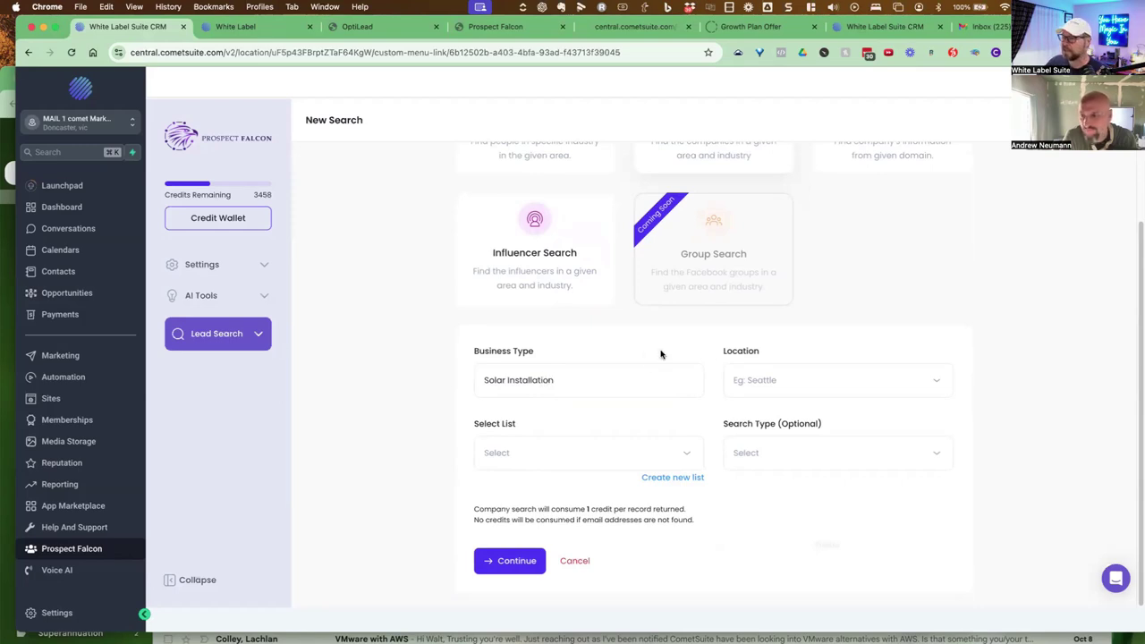
{"action": "left_click", "coordinate": [534, 456]}
{"action": "left_click", "coordinate": [553, 482]}
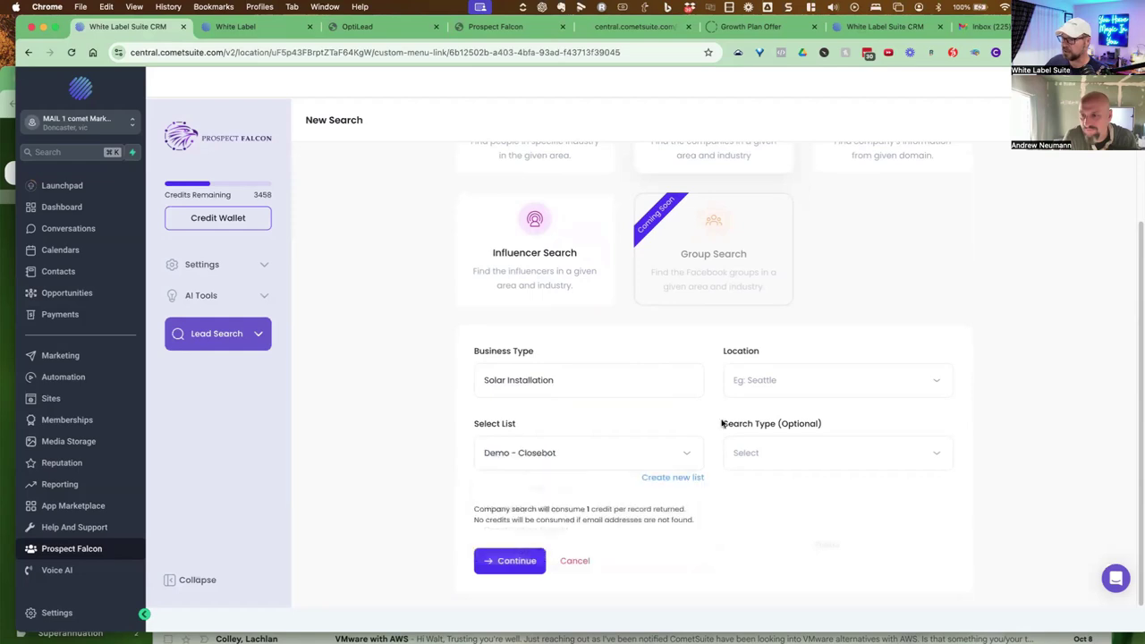
{"action": "left_click", "coordinate": [788, 380]}
{"action": "type", "text": "London"}
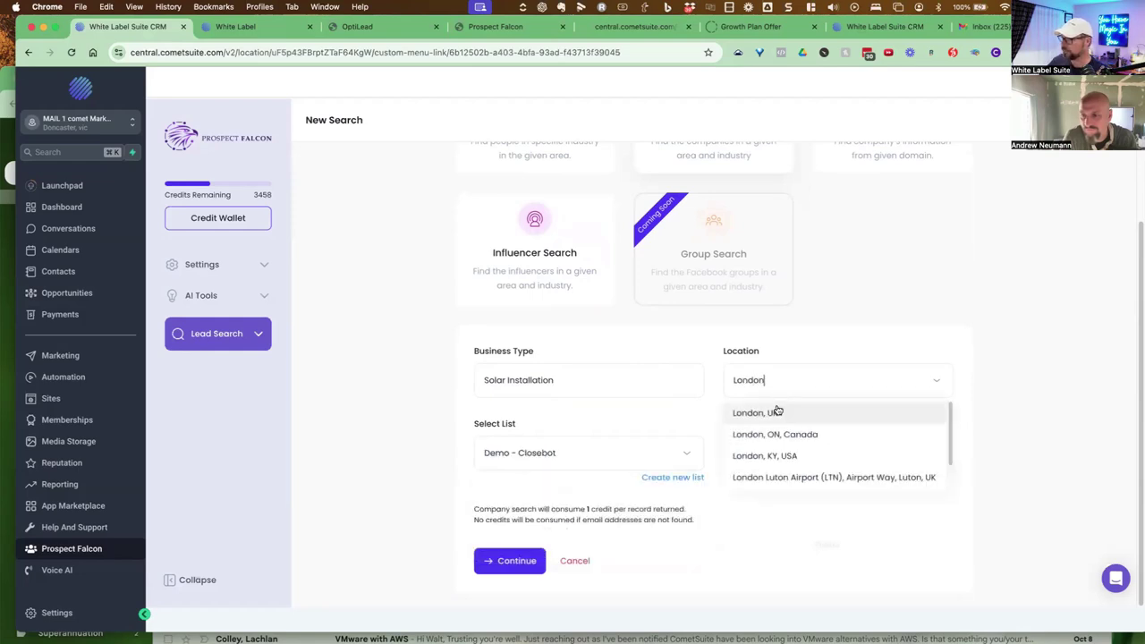
{"action": "left_click", "coordinate": [773, 410]}
{"action": "left_click", "coordinate": [480, 562]}
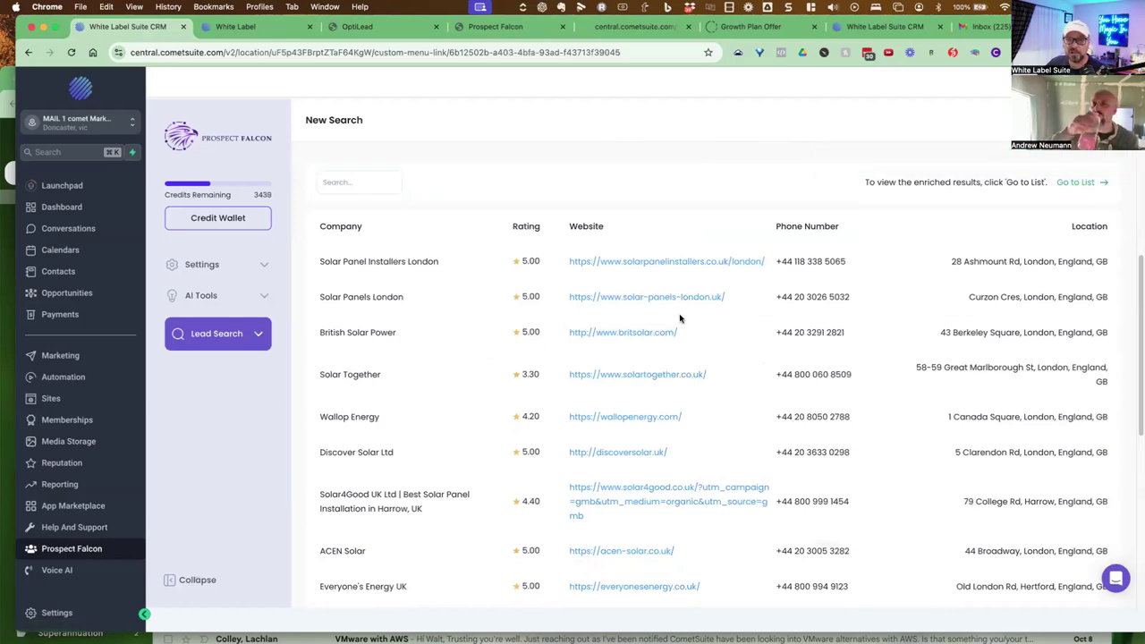
Zoom the results map in and out to see where the London solar companies are pinned
{"action": "scroll", "coordinate": [867, 341], "scroll_direction": "up", "scroll_amount": 5}
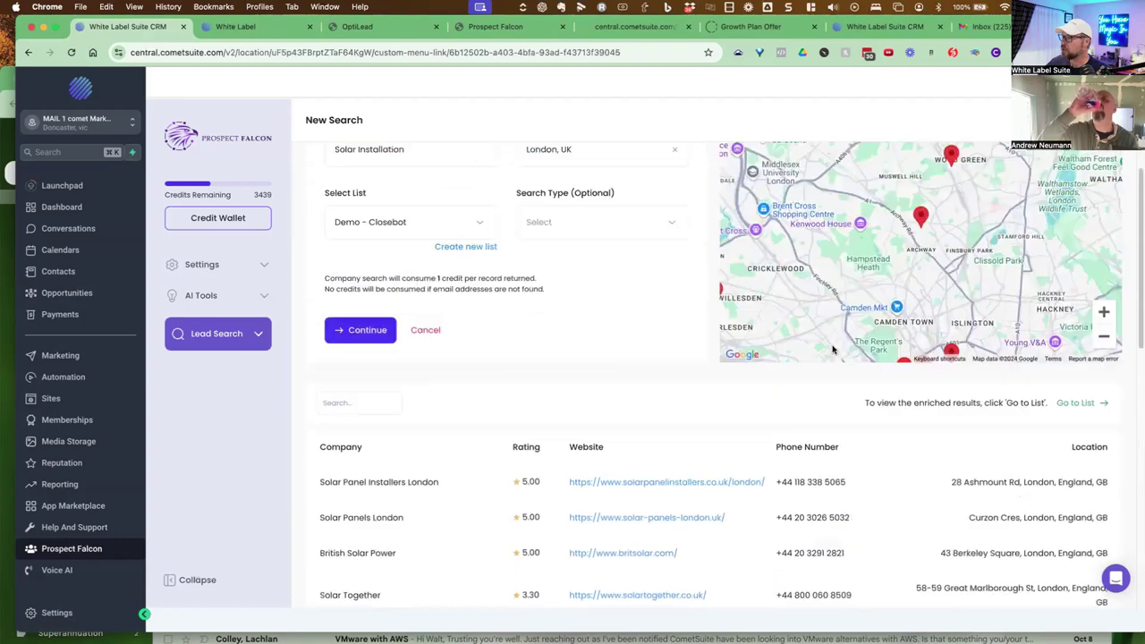
{"action": "scroll", "coordinate": [867, 308], "scroll_direction": "down", "scroll_amount": 4}
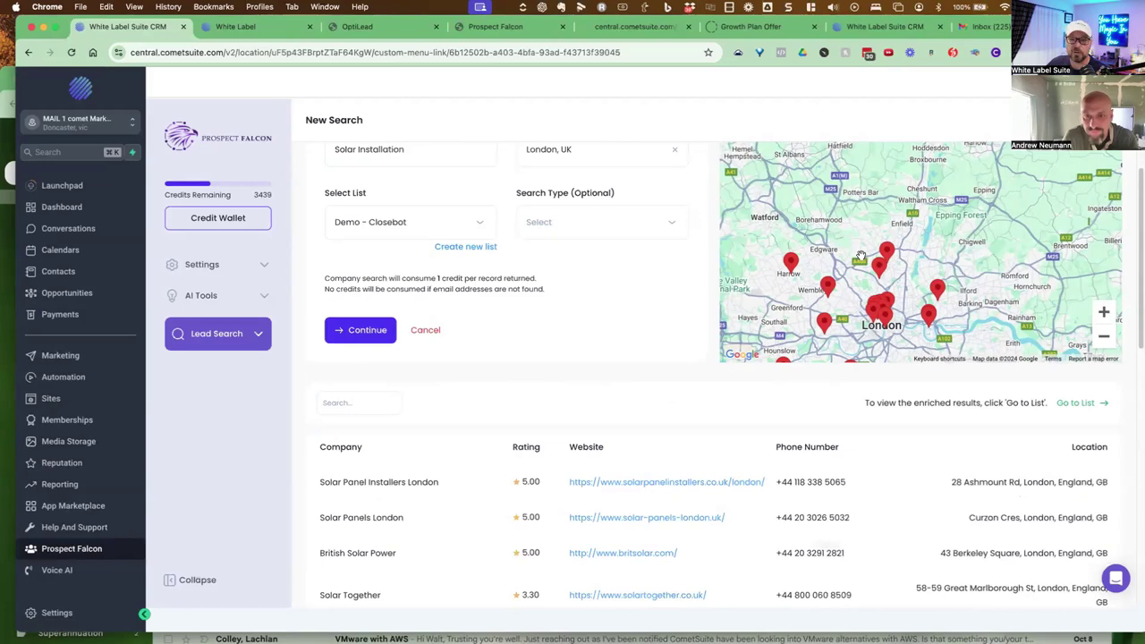
{"action": "scroll", "coordinate": [861, 259], "scroll_direction": "up", "scroll_amount": 4}
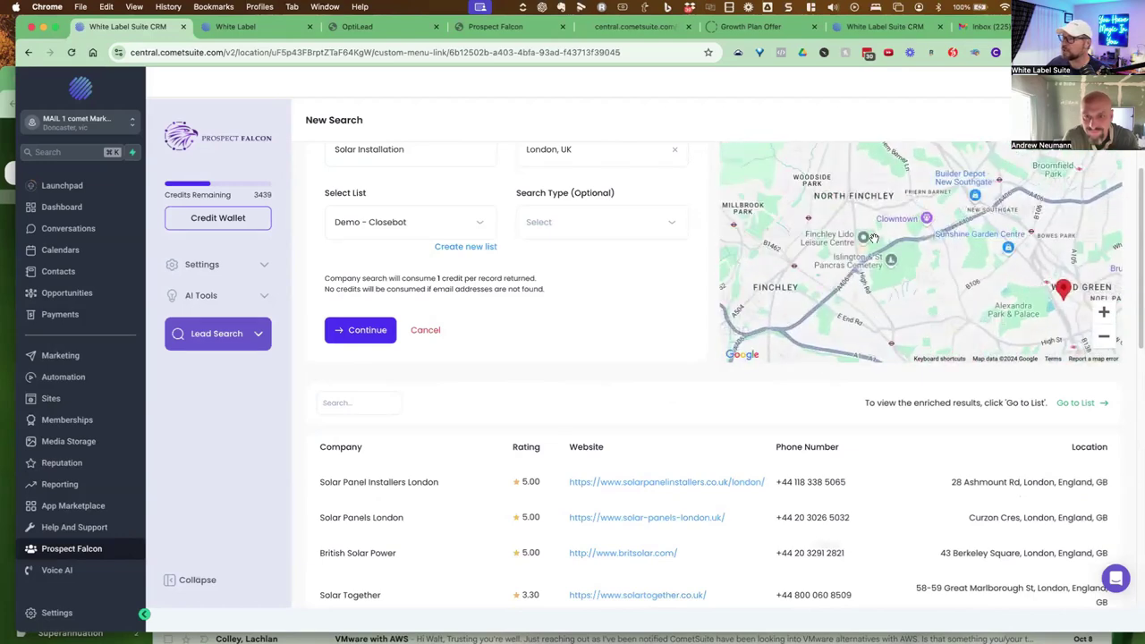
{"action": "scroll", "coordinate": [874, 240], "scroll_direction": "down", "scroll_amount": 1}
{"action": "scroll", "coordinate": [875, 240], "scroll_direction": "down", "scroll_amount": 2}
{"action": "scroll", "coordinate": [872, 245], "scroll_direction": "down", "scroll_amount": 2}
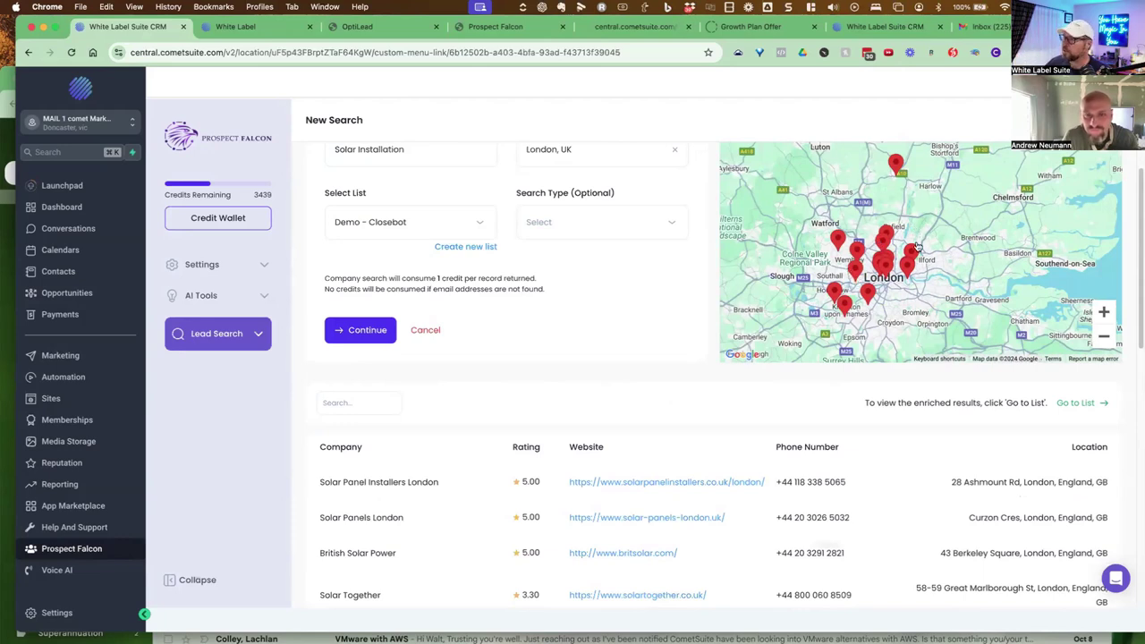
Open the Demo - Closebot list, inspect the Excel Energy row and open its Facebook page
{"action": "left_click", "coordinate": [1076, 403]}
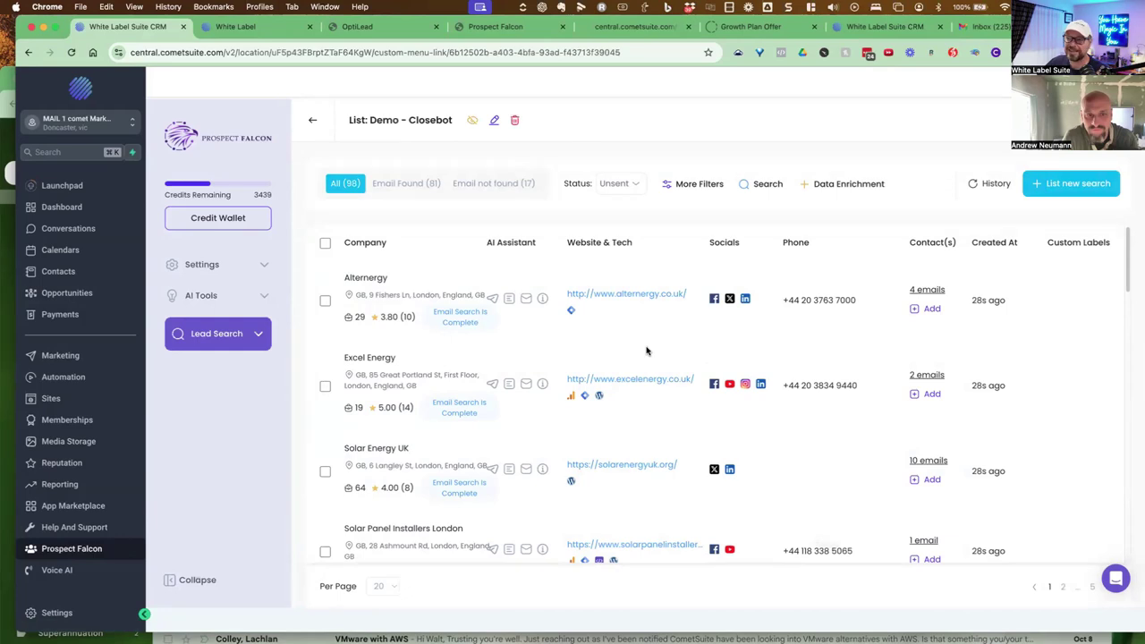
{"action": "double_click", "coordinate": [360, 317]}
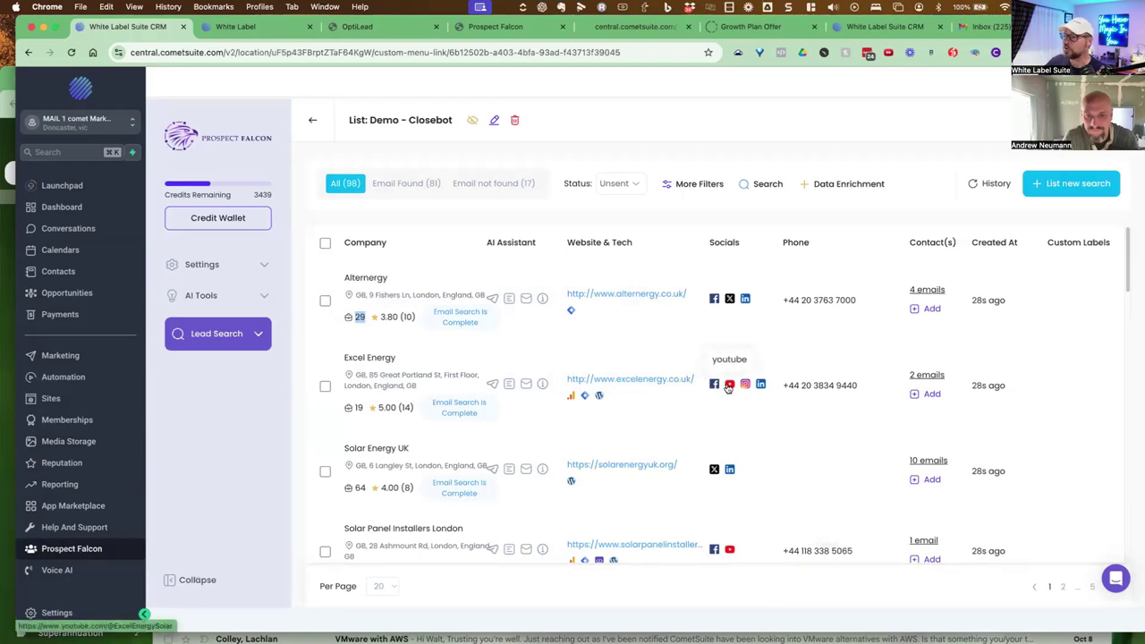
{"action": "left_click_drag", "start_coordinate": [396, 358], "coordinate": [341, 360]}
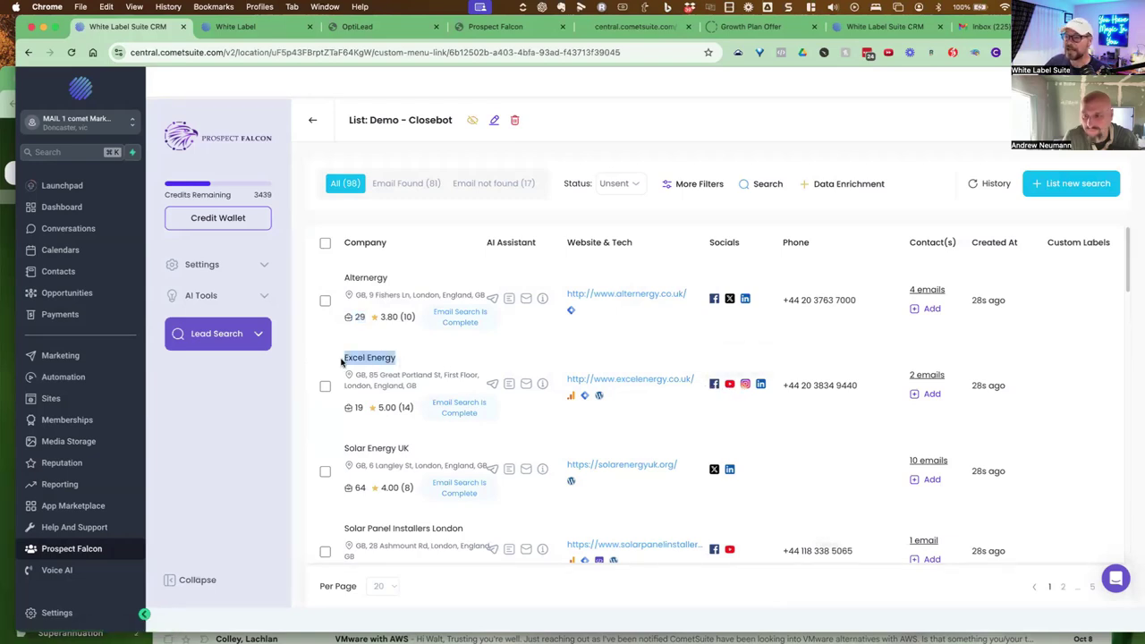
{"action": "left_click", "coordinate": [393, 365]}
{"action": "left_click_drag", "start_coordinate": [373, 360], "coordinate": [383, 361]}
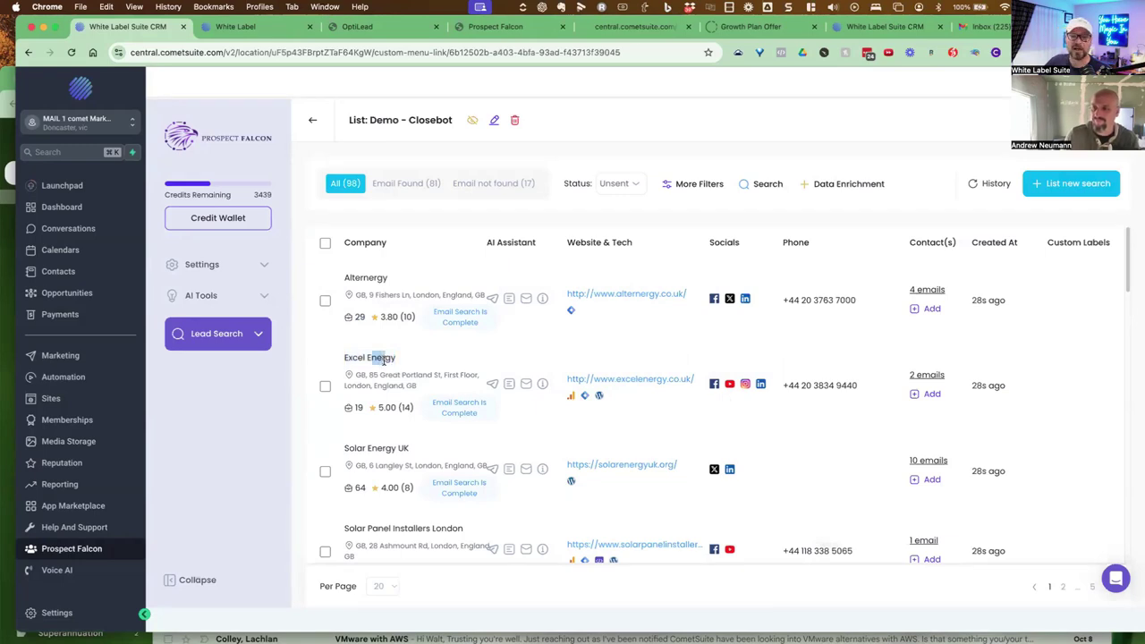
{"action": "left_click", "coordinate": [714, 384]}
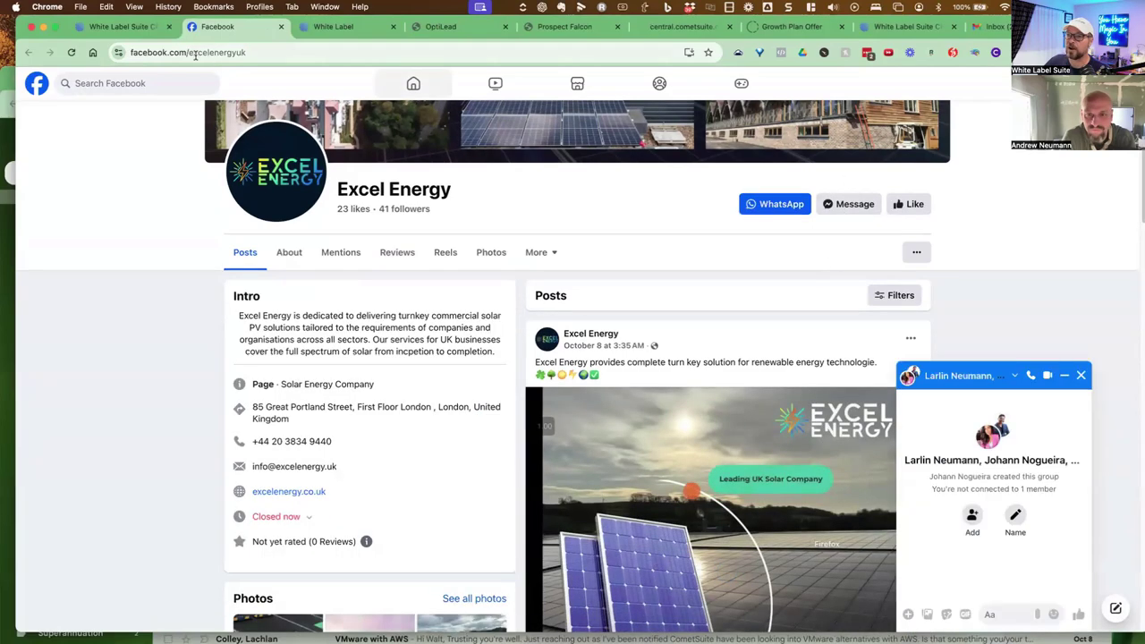
Return from Excel Energy's Facebook tab to the Prospect Falcon Demo - Closebot list
{"action": "key", "text": "ctrl+shift+Tab"}
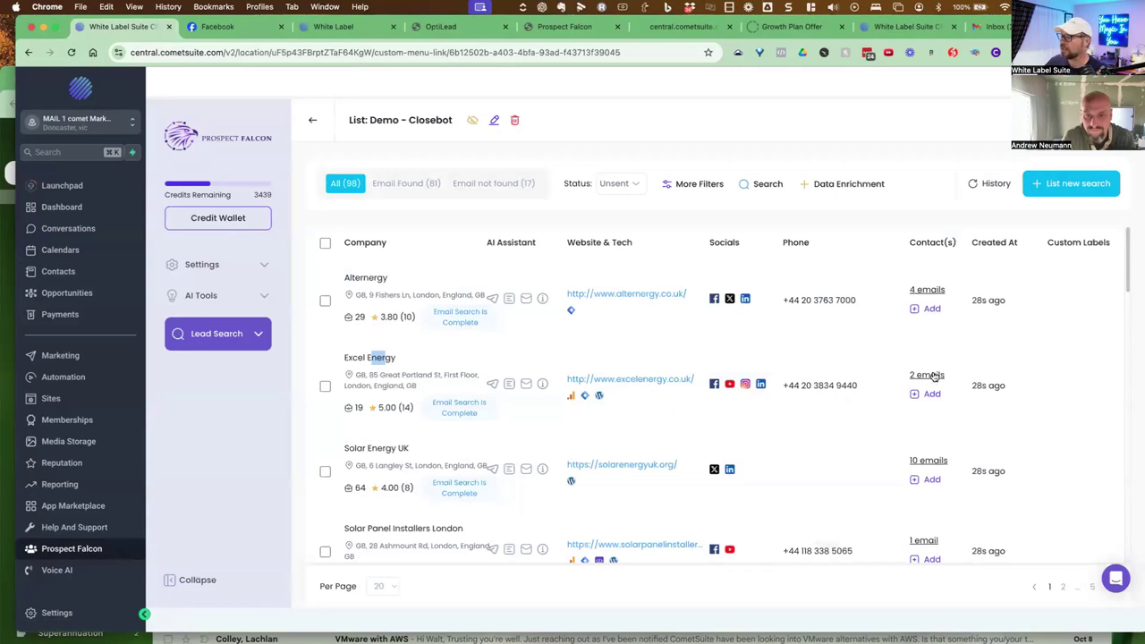
Expand and collapse Excel Energy's found email addresses
{"action": "left_click", "coordinate": [929, 376]}
{"action": "left_click_drag", "start_coordinate": [385, 481], "coordinate": [452, 484]}
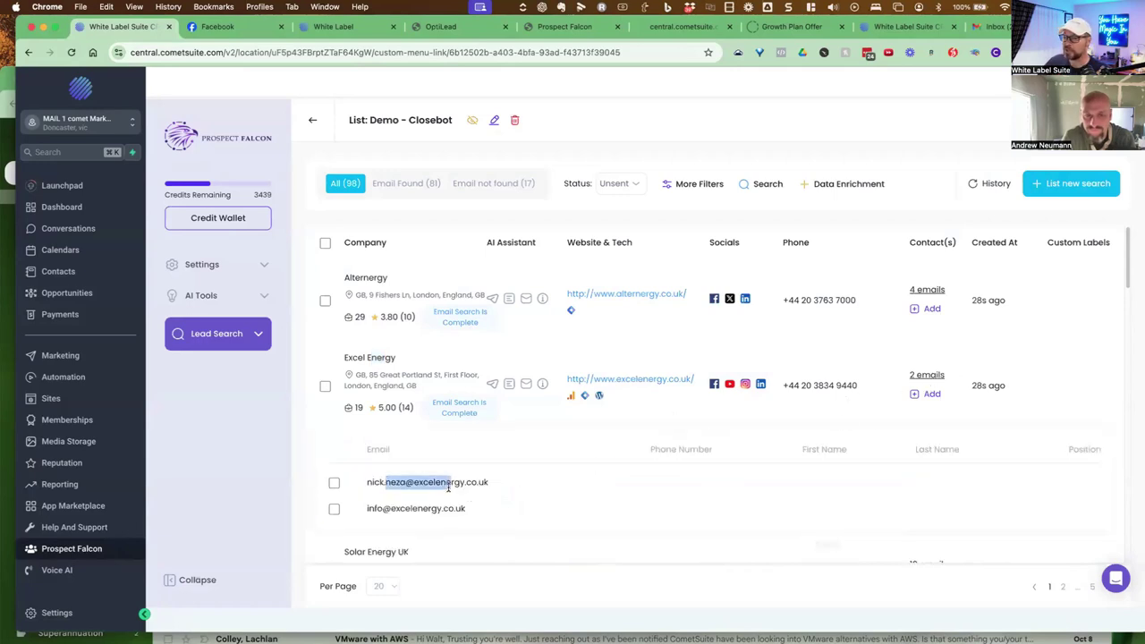
{"action": "left_click", "coordinate": [929, 377]}
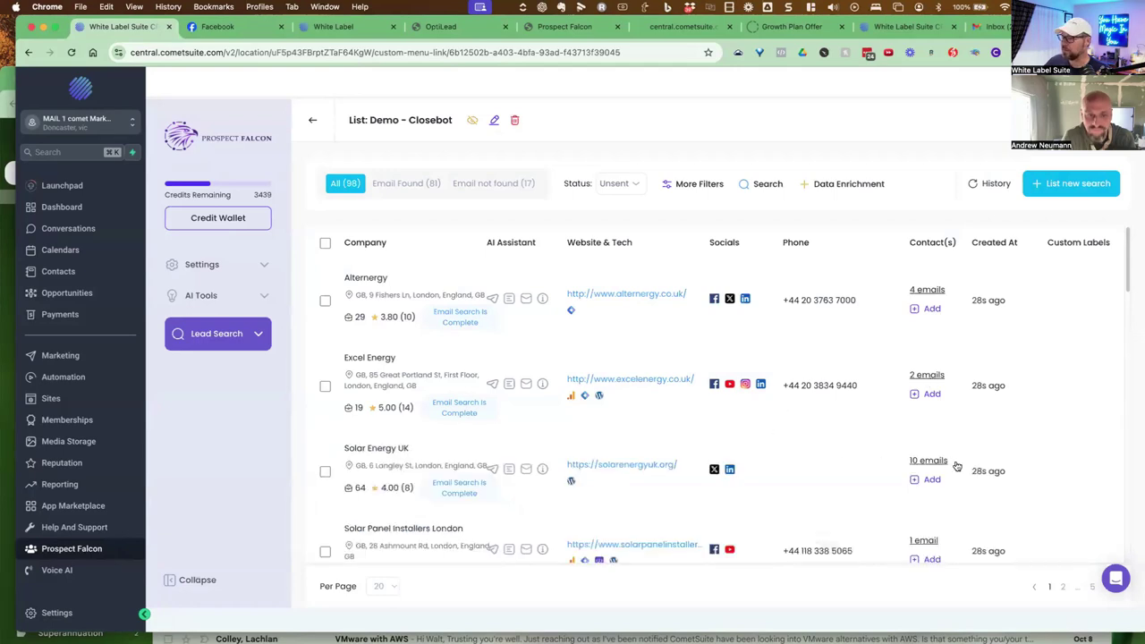
{"action": "left_click_drag", "start_coordinate": [410, 448], "coordinate": [346, 449]}
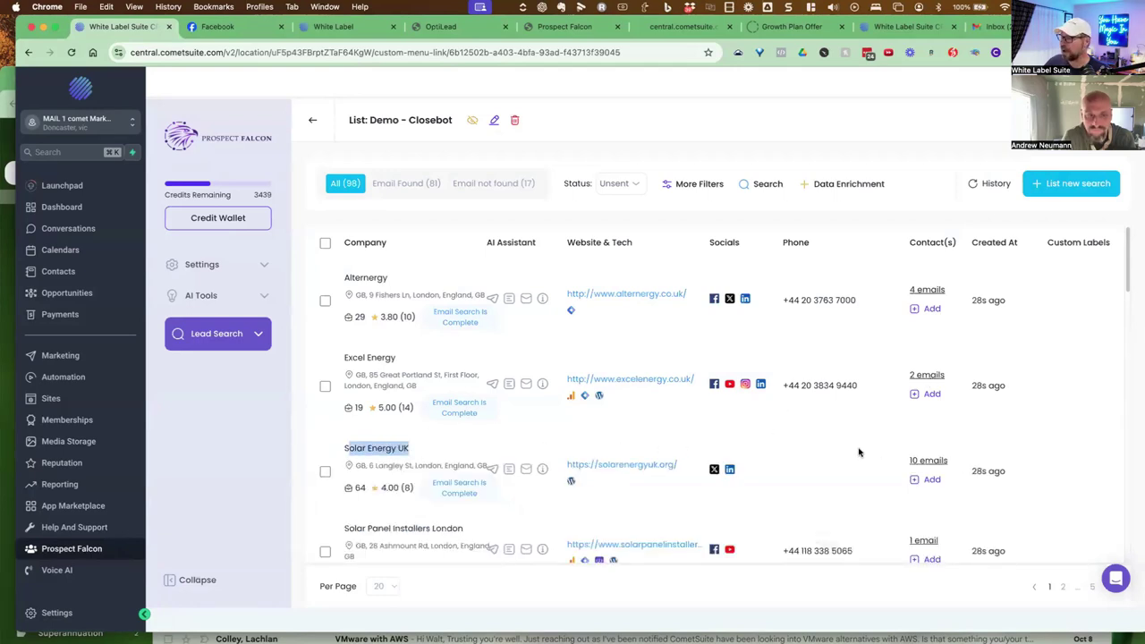
Show Solar Energy UK's email contacts, review its Chief Executive Officer, then start a New Search
{"action": "left_click", "coordinate": [928, 461]}
{"action": "scroll", "coordinate": [868, 453], "scroll_direction": "down", "scroll_amount": 2}
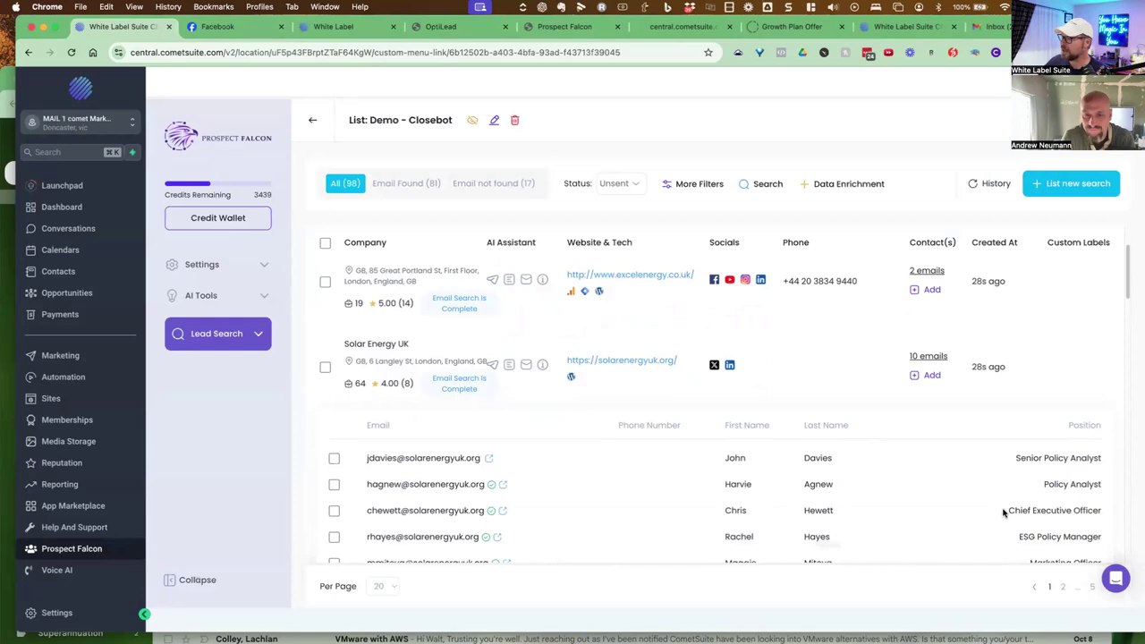
{"action": "left_click_drag", "start_coordinate": [1005, 509], "coordinate": [1107, 510]}
{"action": "left_click", "coordinate": [1102, 510]}
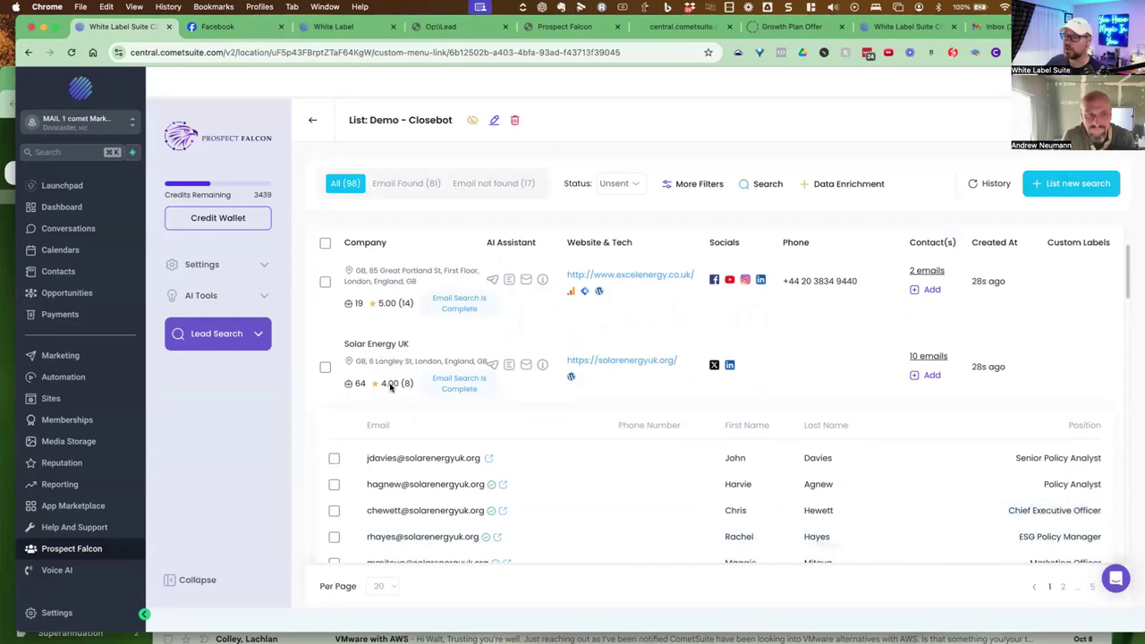
{"action": "left_click_drag", "start_coordinate": [355, 344], "coordinate": [423, 350]}
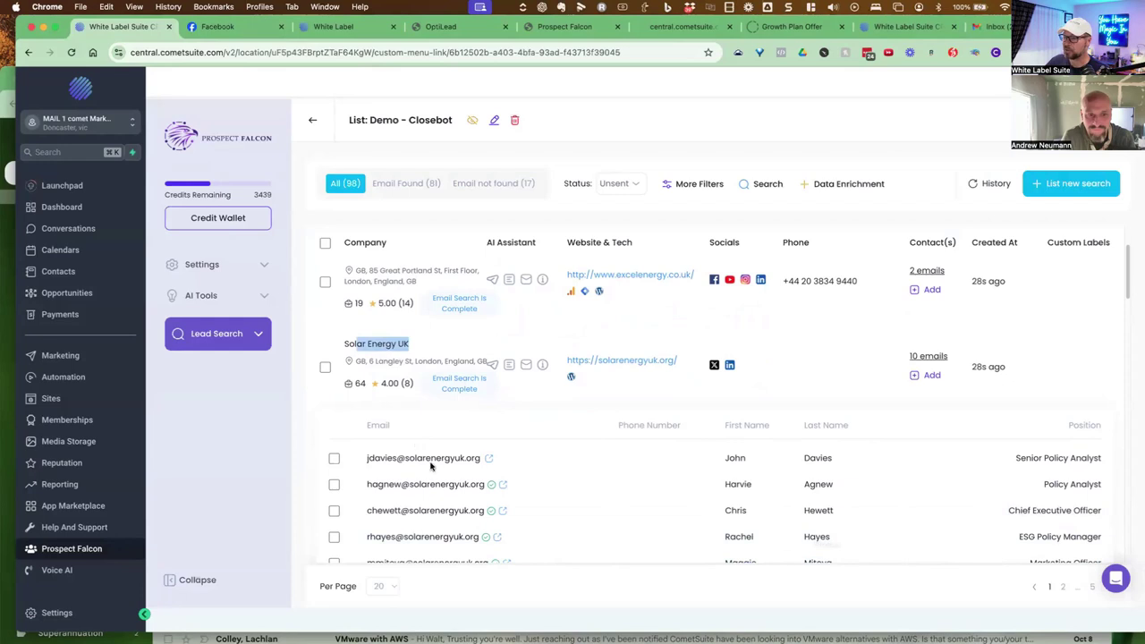
{"action": "double_click", "coordinate": [729, 510]}
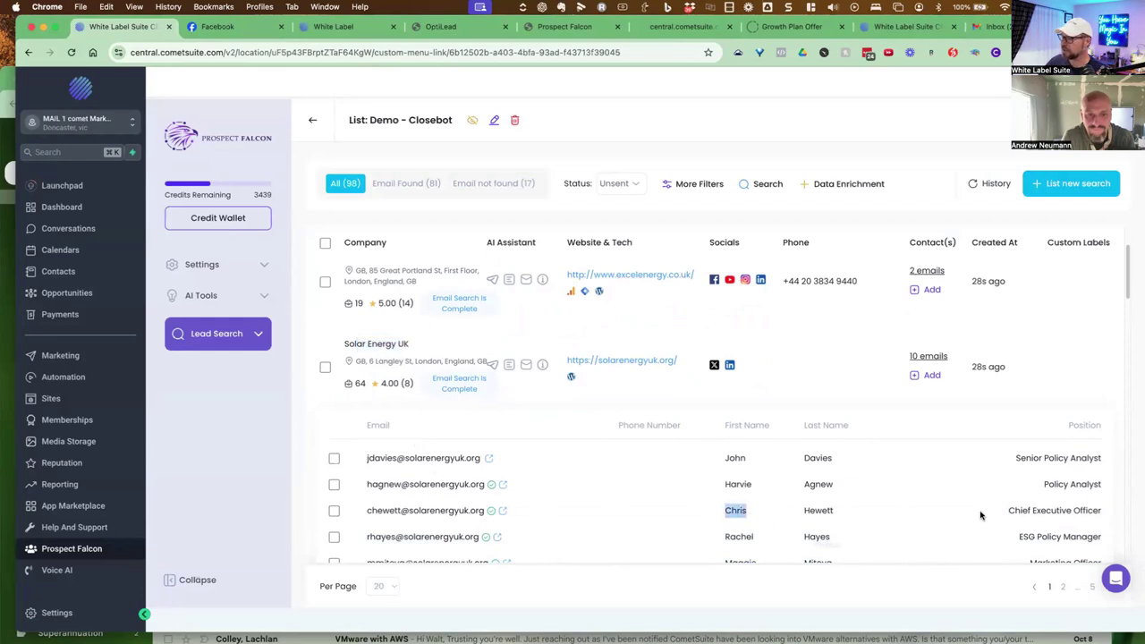
{"action": "left_click_drag", "start_coordinate": [1031, 510], "coordinate": [1100, 510]}
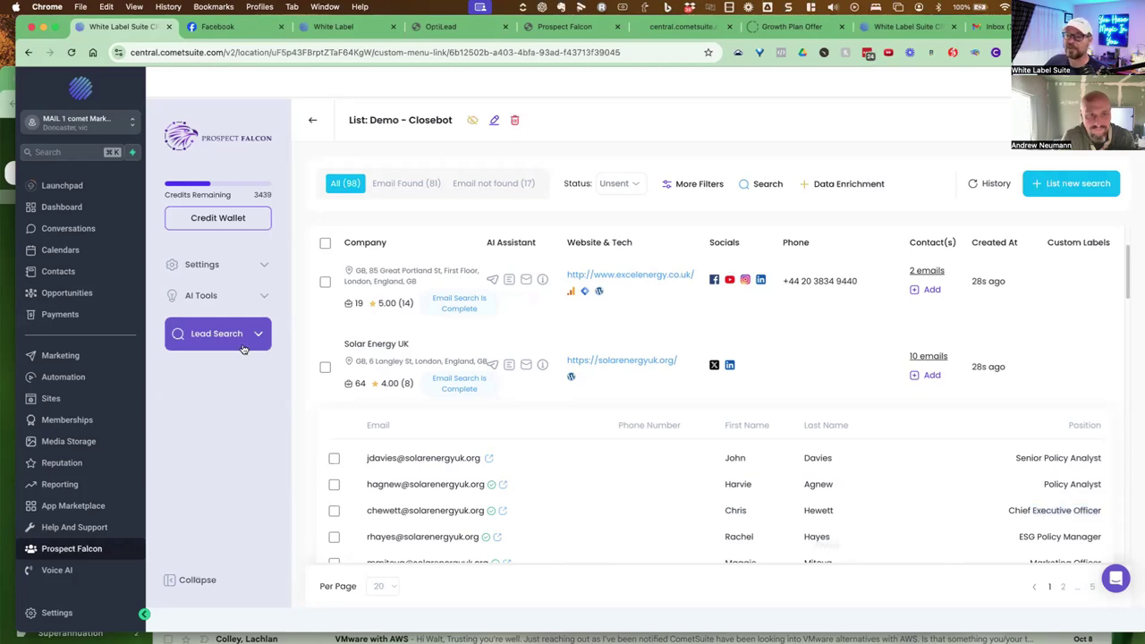
{"action": "left_click", "coordinate": [244, 345]}
{"action": "left_click", "coordinate": [199, 369]}
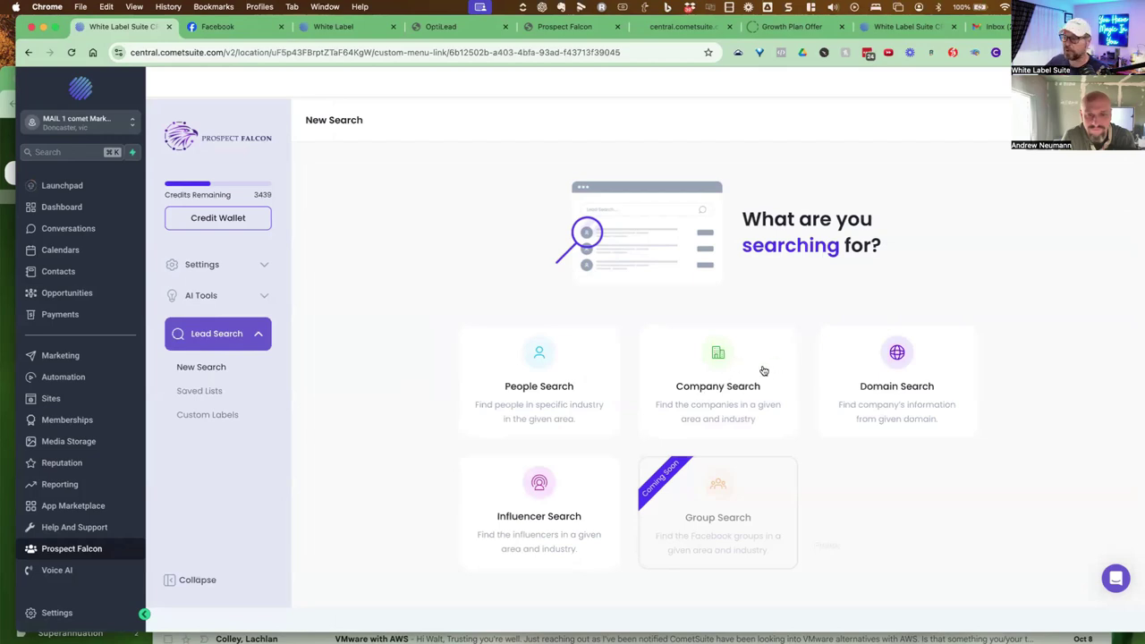
Run a People Search for 'Amway Black Diamond' in New York, NY, US and scroll the results
{"action": "left_click", "coordinate": [555, 376]}
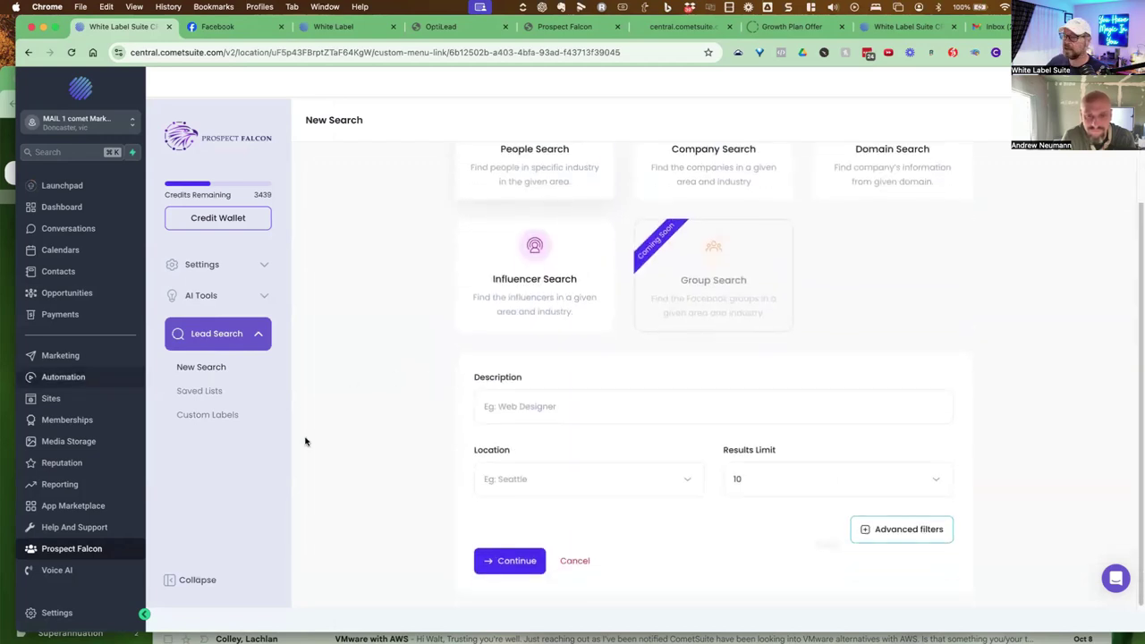
{"action": "left_click", "coordinate": [528, 413]}
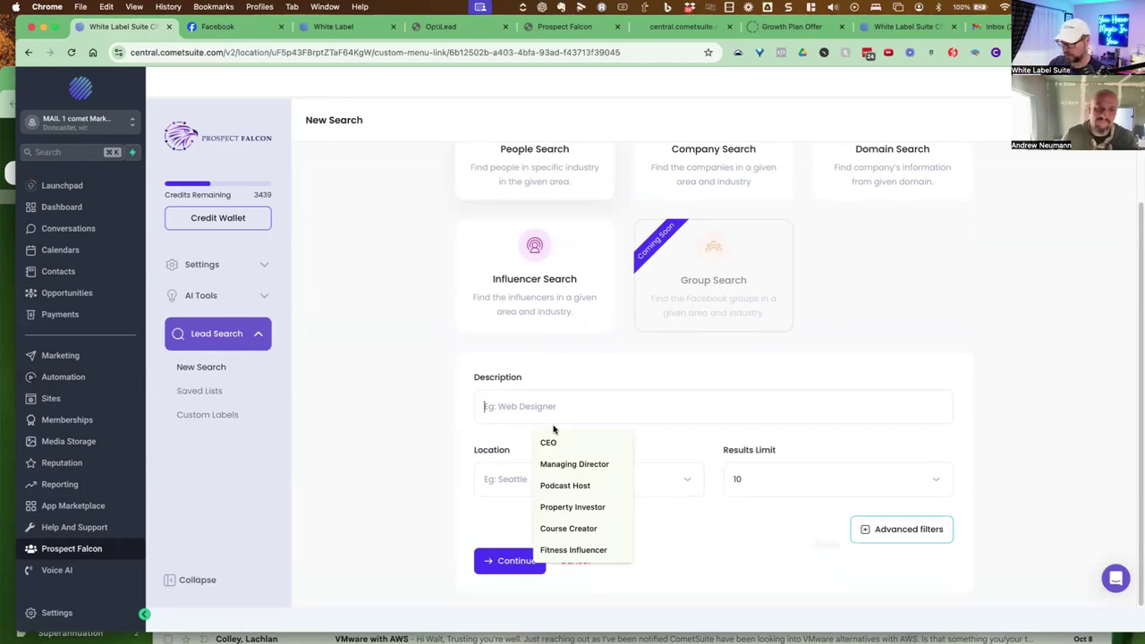
{"action": "type", "text": "Amway Black Diamond"}
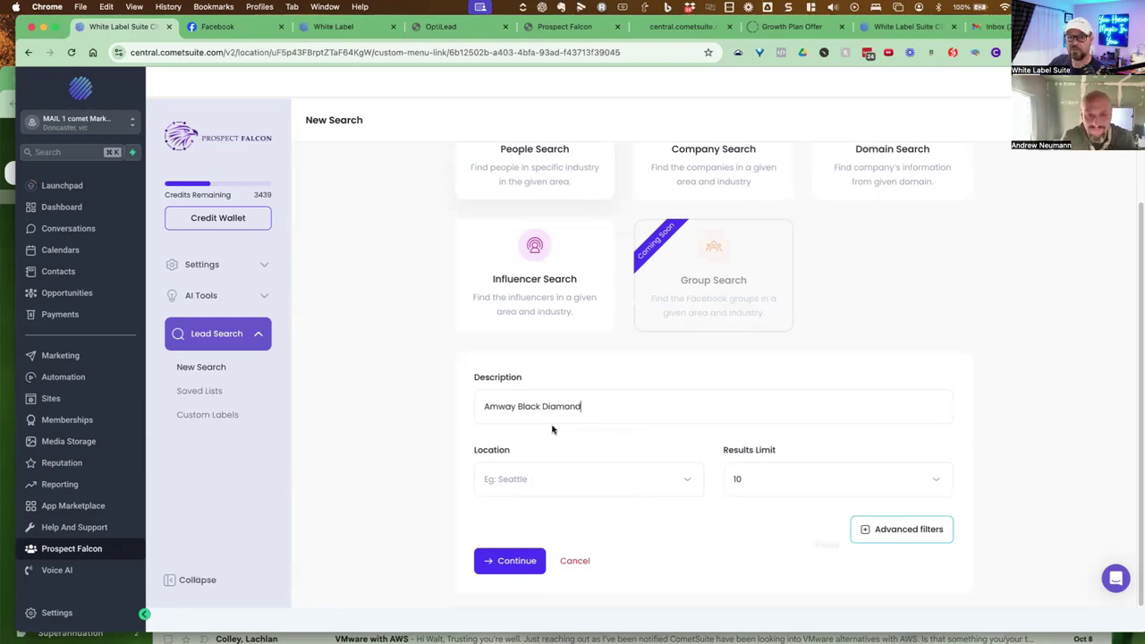
{"action": "left_click", "coordinate": [580, 481]}
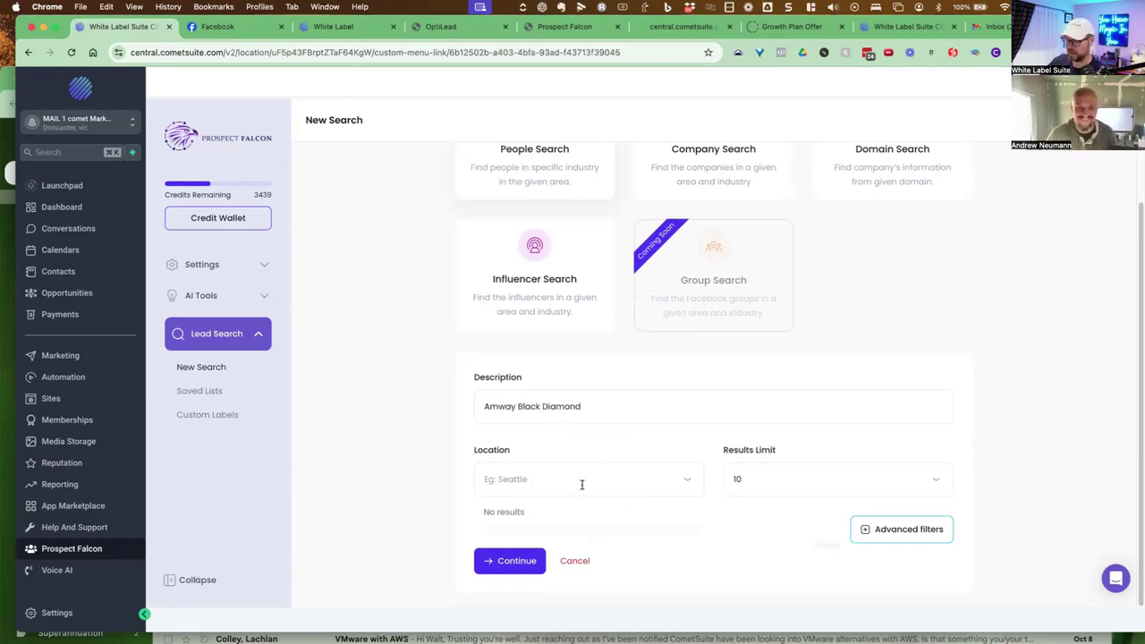
{"action": "type", "text": "New York"}
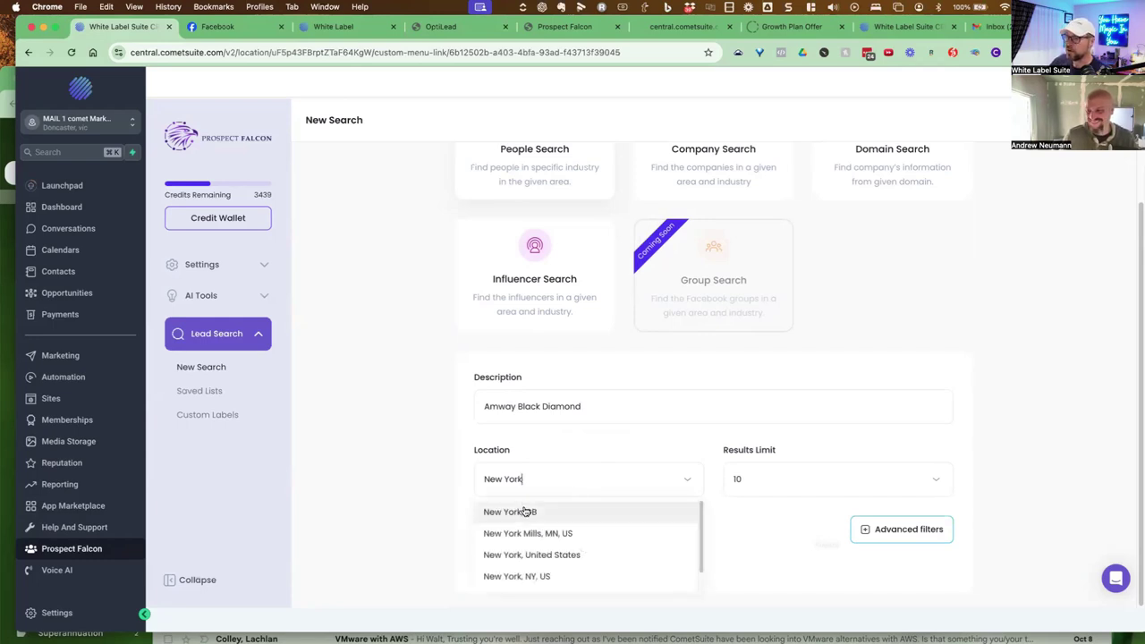
{"action": "left_click", "coordinate": [525, 568]}
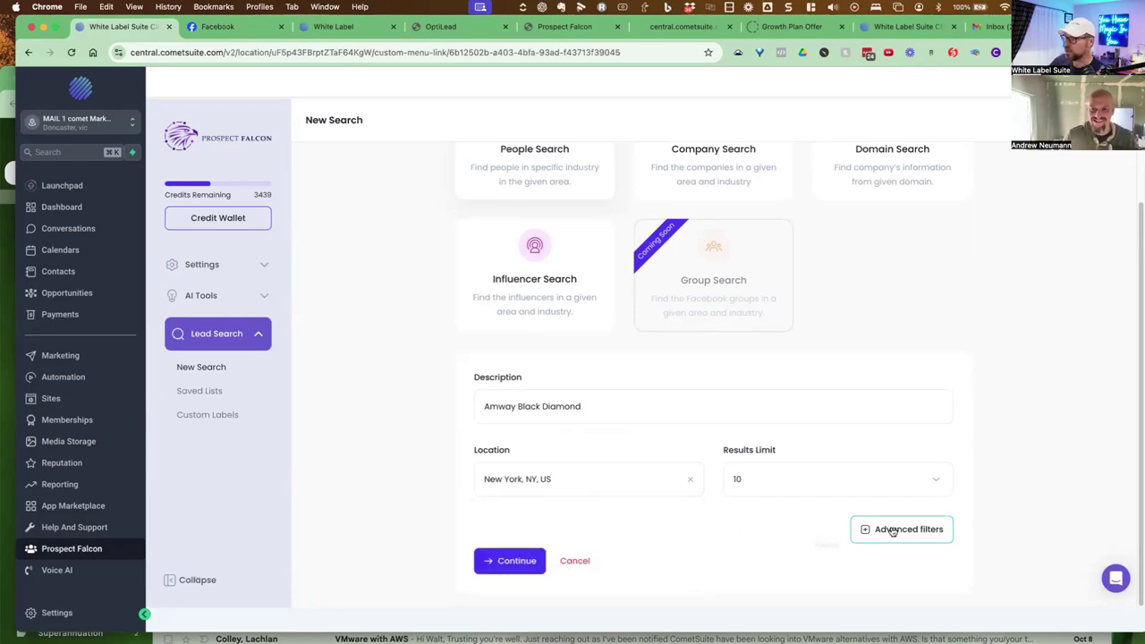
{"action": "left_click", "coordinate": [511, 560]}
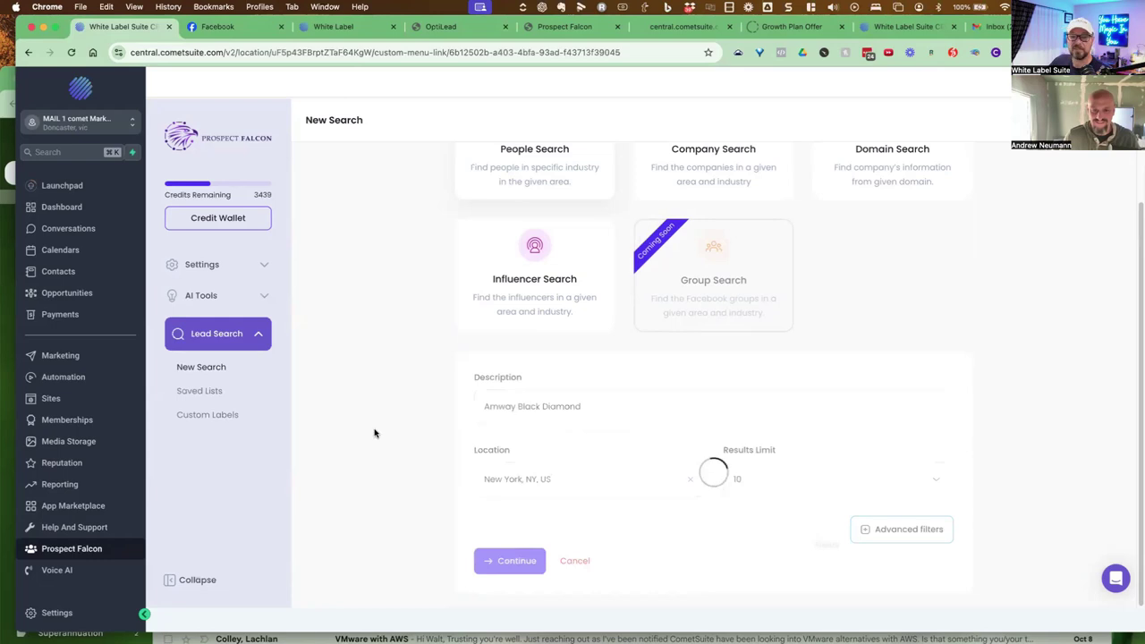
{"action": "scroll", "coordinate": [409, 355], "scroll_direction": "down", "scroll_amount": 5}
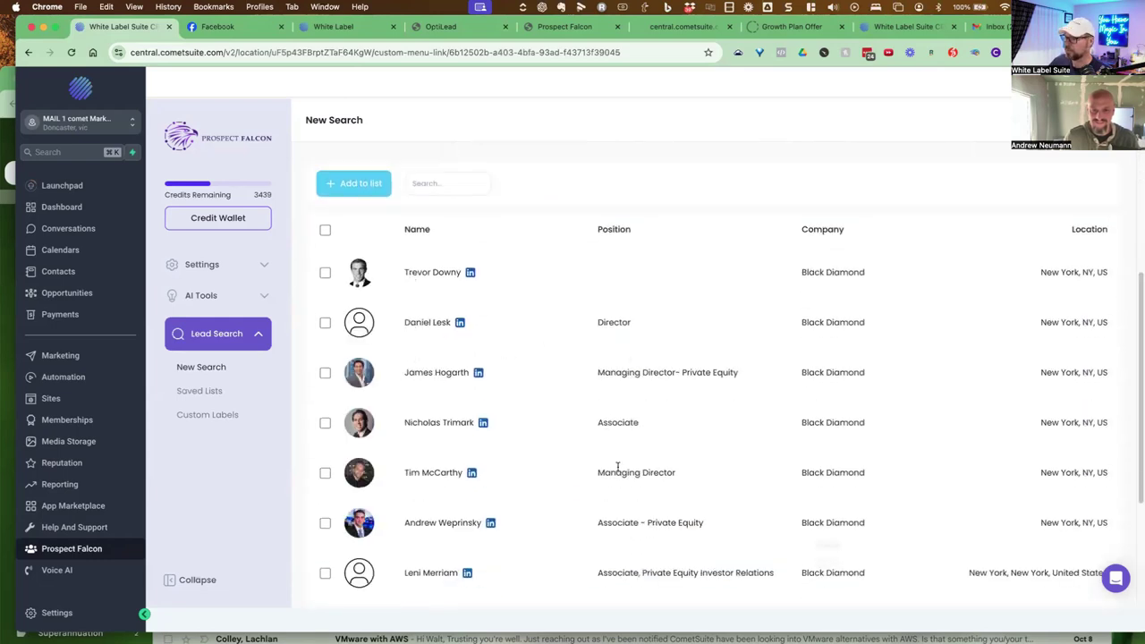
{"action": "left_click_drag", "start_coordinate": [630, 472], "coordinate": [704, 475]}
{"action": "scroll", "coordinate": [819, 438], "scroll_direction": "down", "scroll_amount": 2}
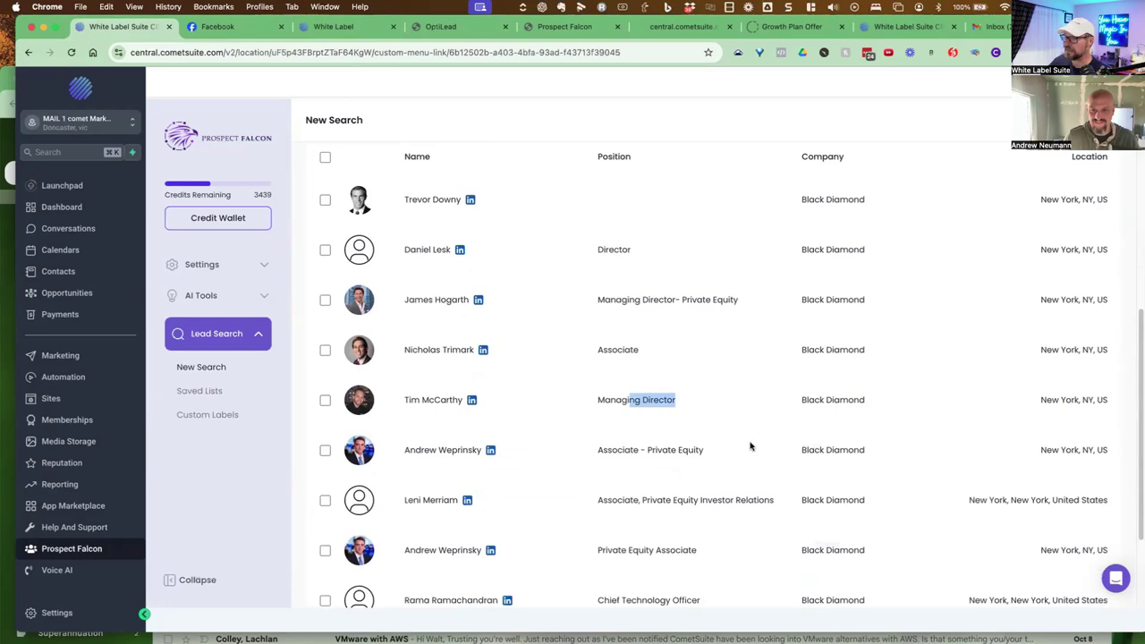
Replace the search description with 'Network Marketer', fixing the doubled w
{"action": "scroll", "coordinate": [723, 443], "scroll_direction": "up", "scroll_amount": 3}
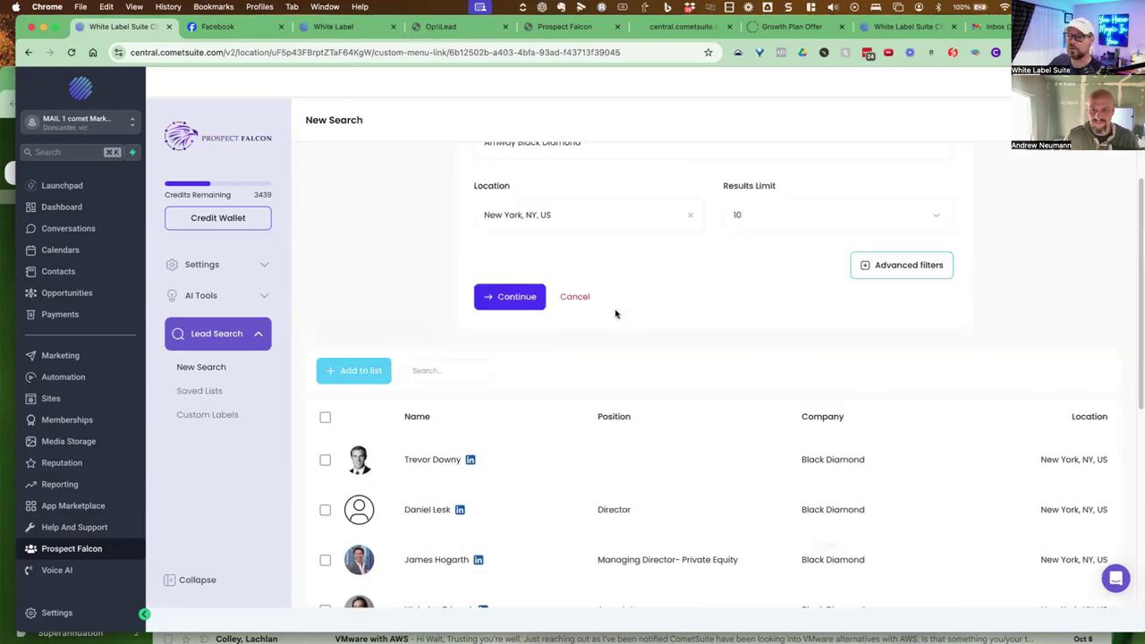
{"action": "scroll", "coordinate": [616, 314], "scroll_direction": "up", "scroll_amount": 1}
{"action": "left_click_drag", "start_coordinate": [583, 211], "coordinate": [480, 205]}
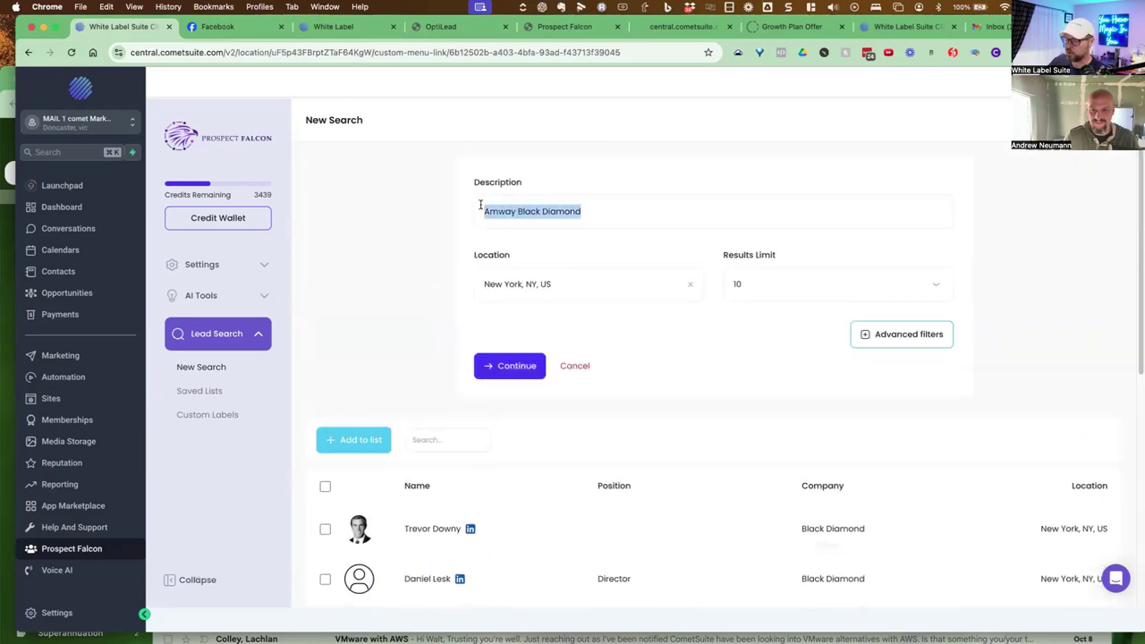
{"action": "type", "text": "Netwwo"}
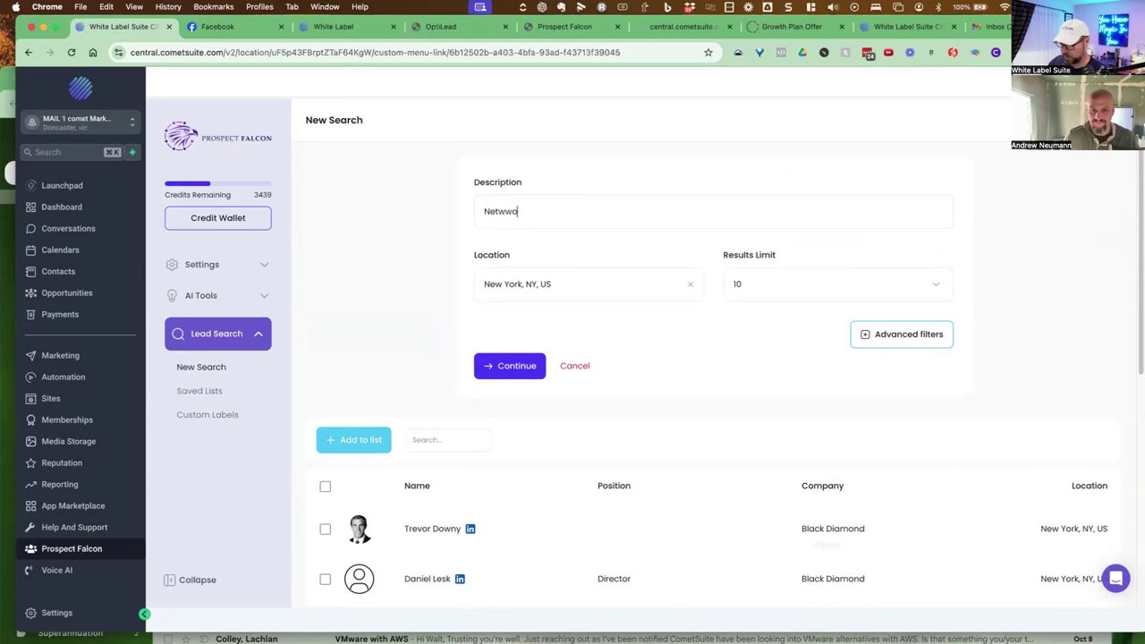
{"action": "type", "text": "rk Marketer"}
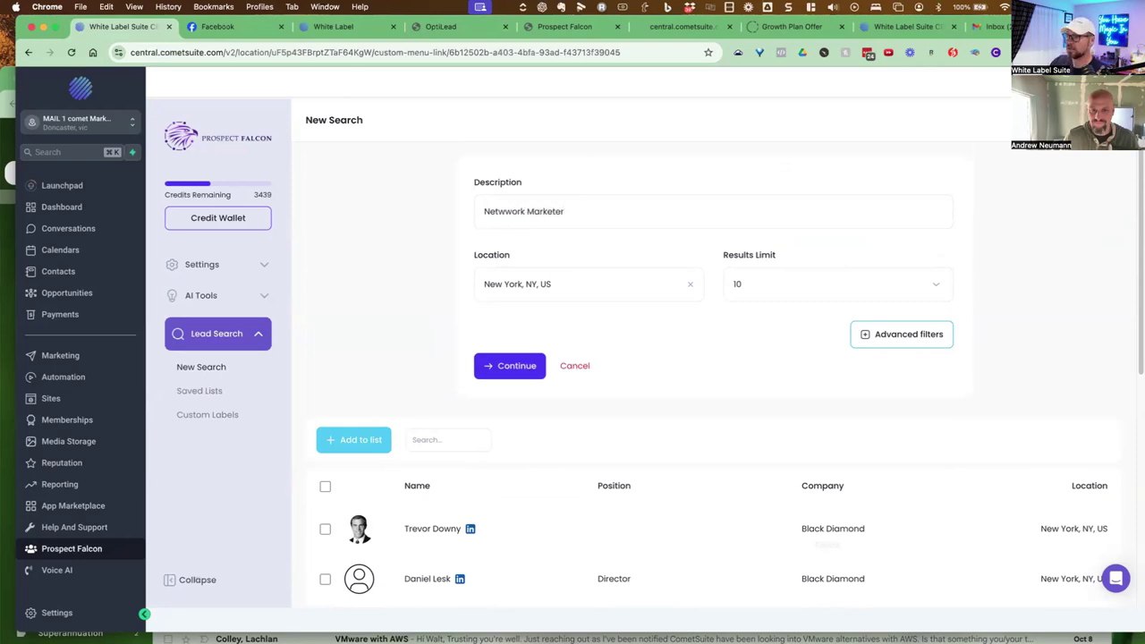
{"action": "left_click", "coordinate": [504, 213]}
{"action": "key", "text": "BackSpace"}
Change the location to Sydney, NSW, AU, rerun the search and scroll the results
{"action": "left_click", "coordinate": [555, 293]}
{"action": "left_click_drag", "start_coordinate": [555, 293], "coordinate": [472, 284]}
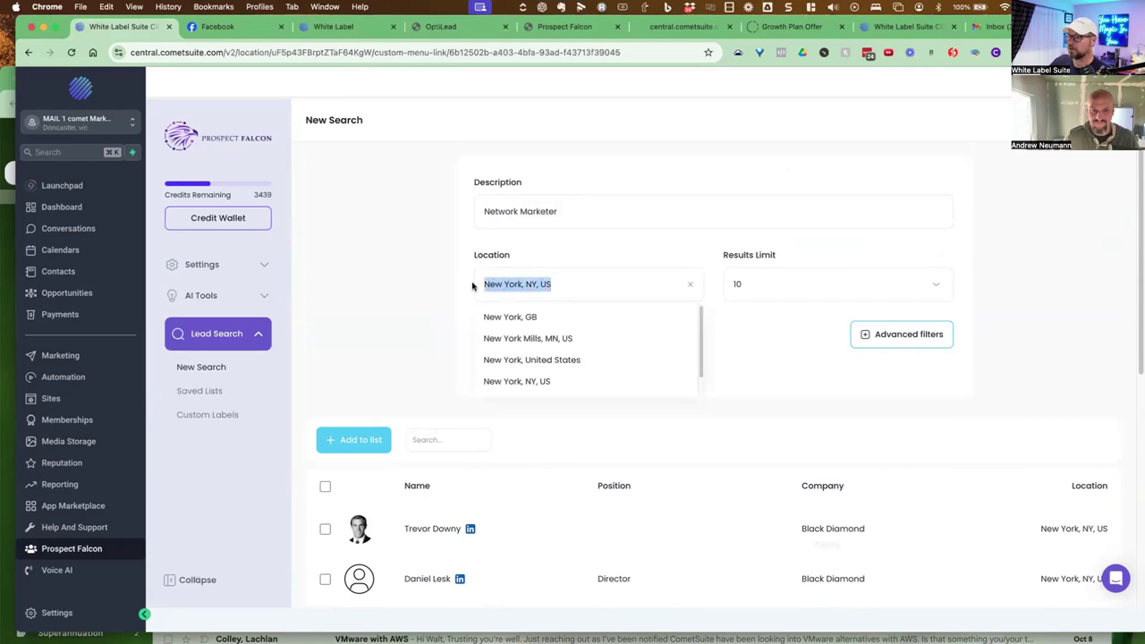
{"action": "type", "text": "Sydne"}
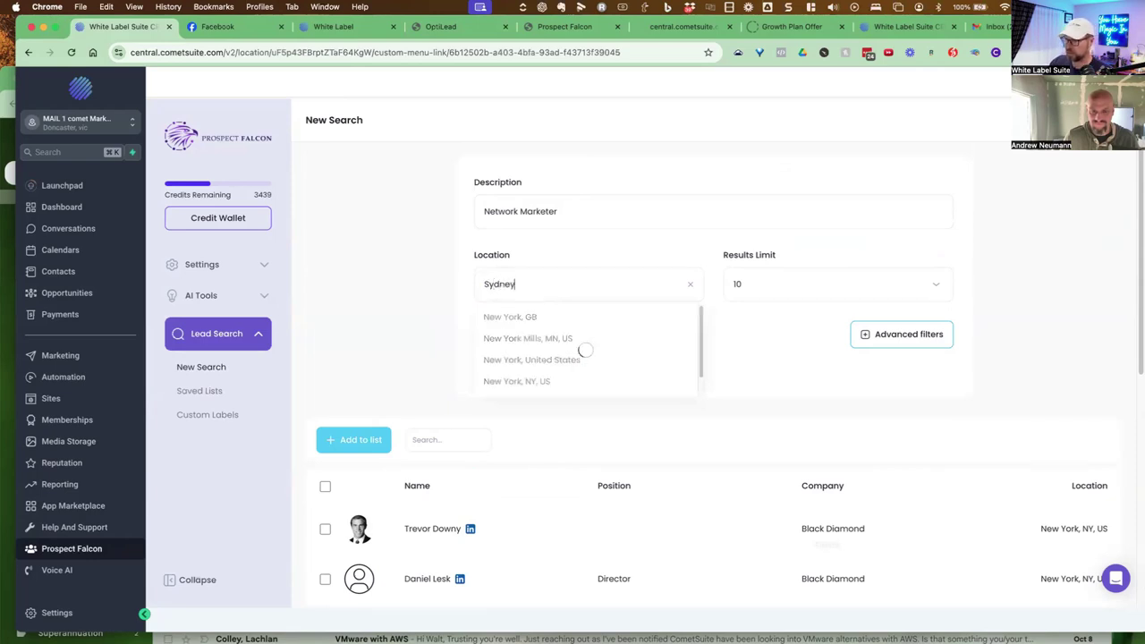
{"action": "type", "text": "y"}
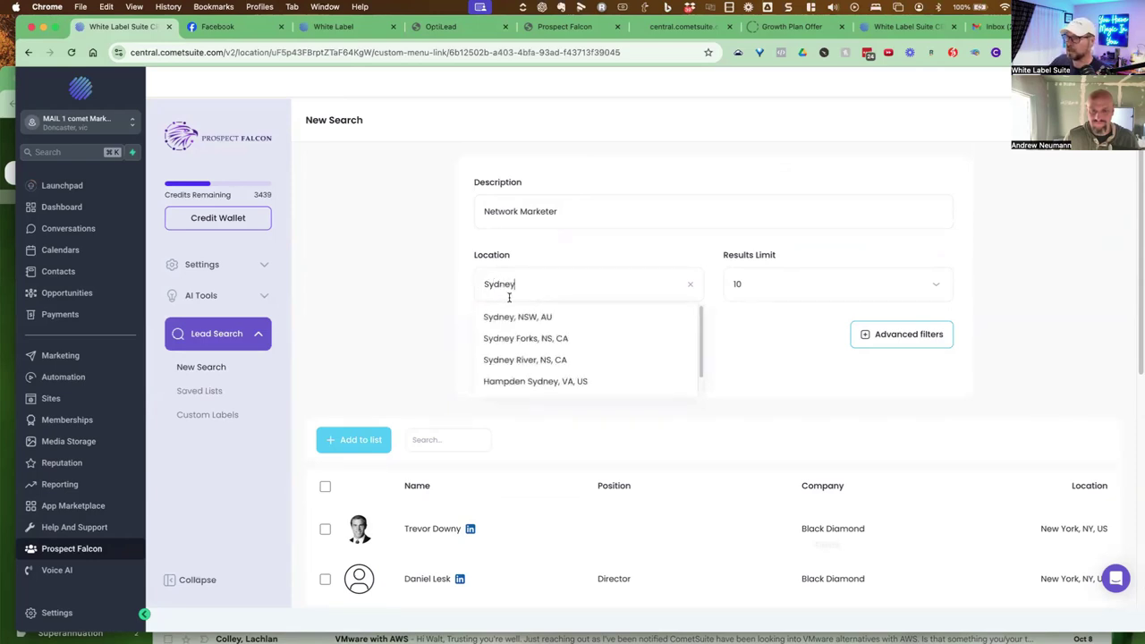
{"action": "left_click", "coordinate": [517, 317]}
{"action": "left_click", "coordinate": [517, 373]}
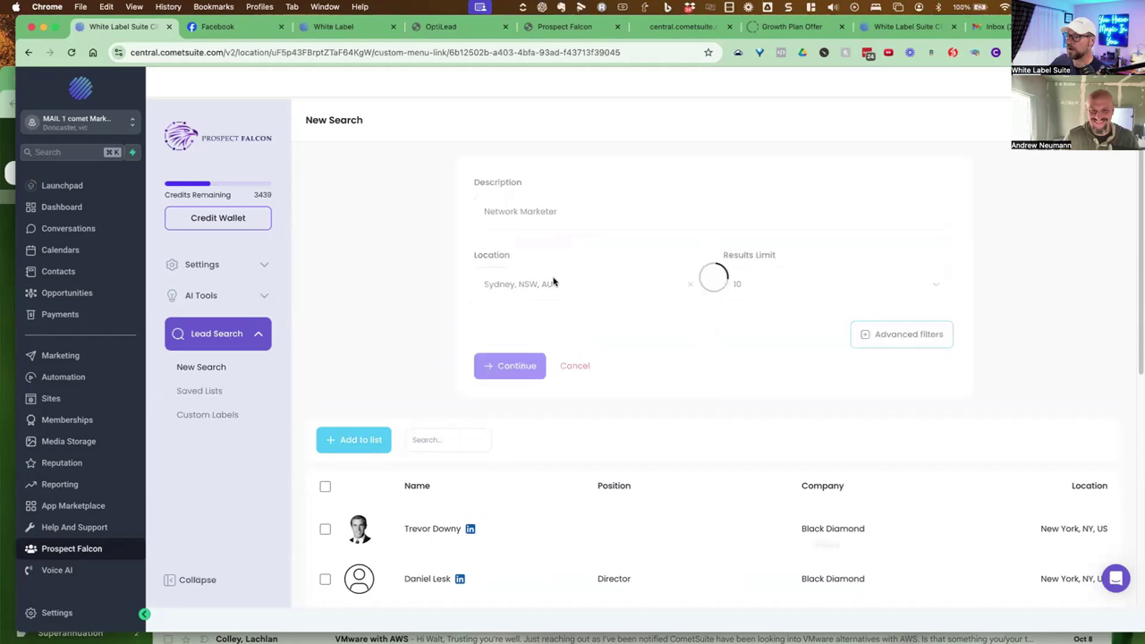
{"action": "scroll", "coordinate": [414, 254], "scroll_direction": "down", "scroll_amount": 10}
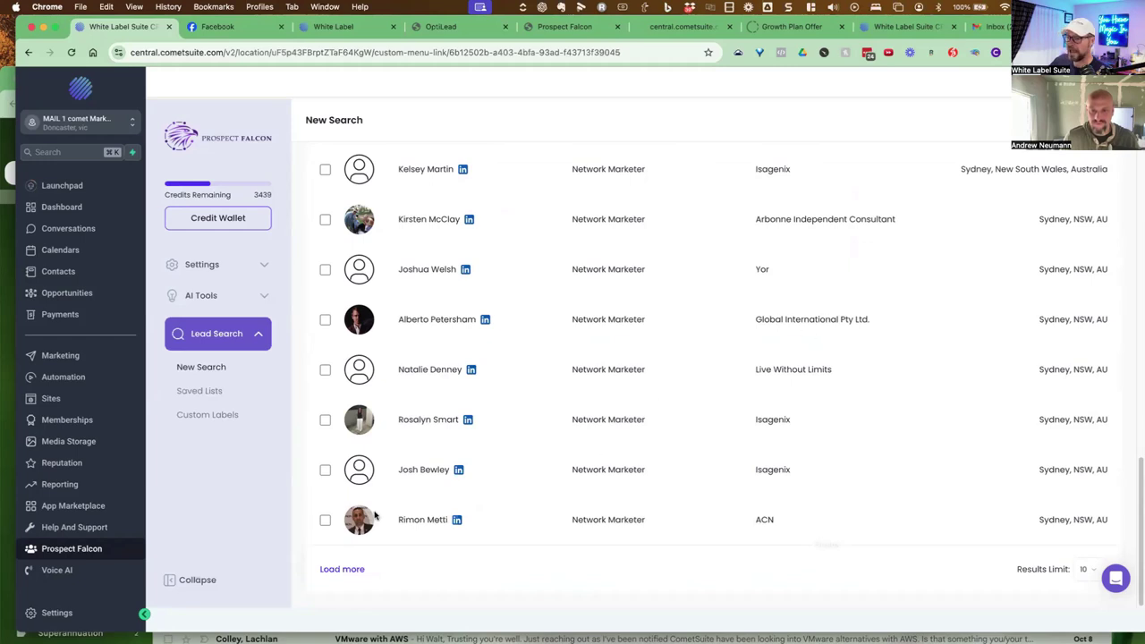
{"action": "left_click", "coordinate": [457, 524]}
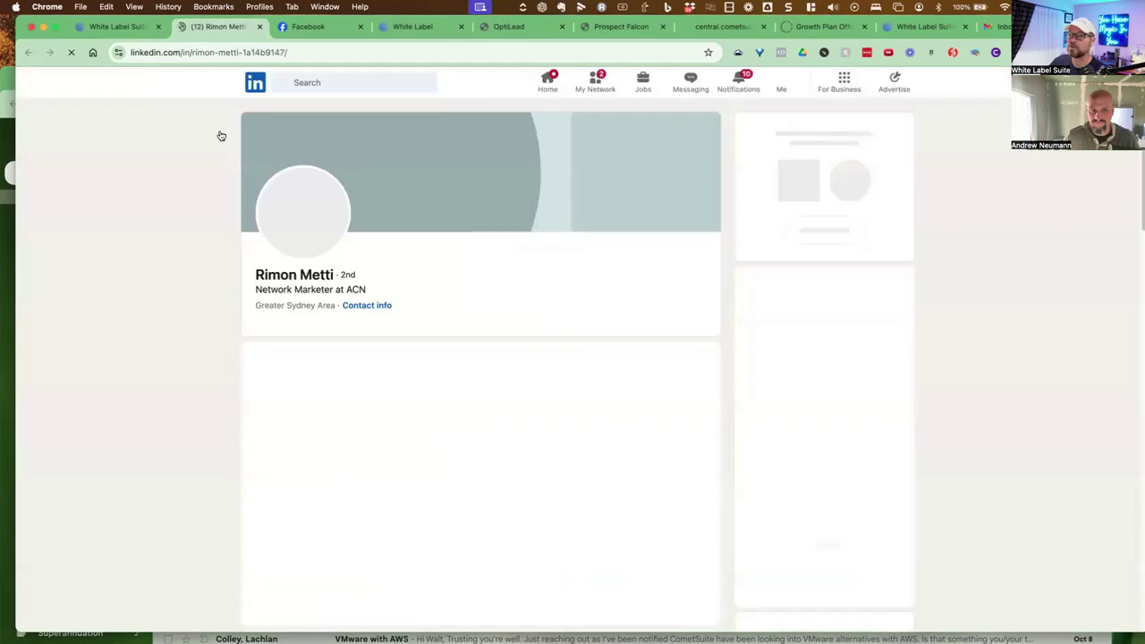
{"action": "left_click_drag", "start_coordinate": [286, 290], "coordinate": [373, 291]}
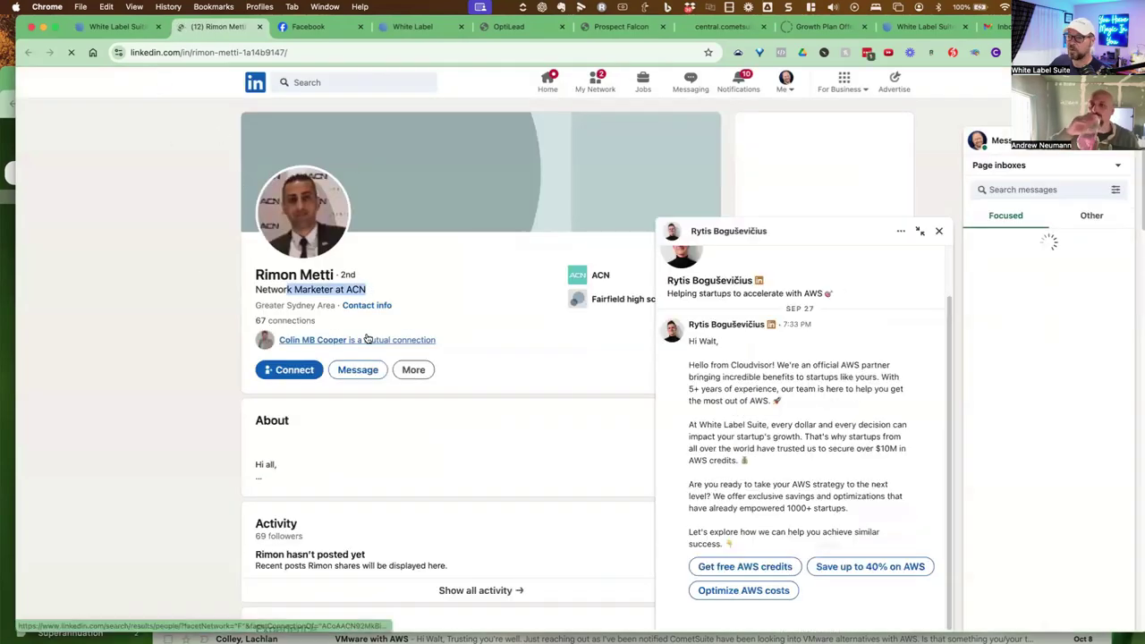
{"action": "left_click", "coordinate": [260, 26]}
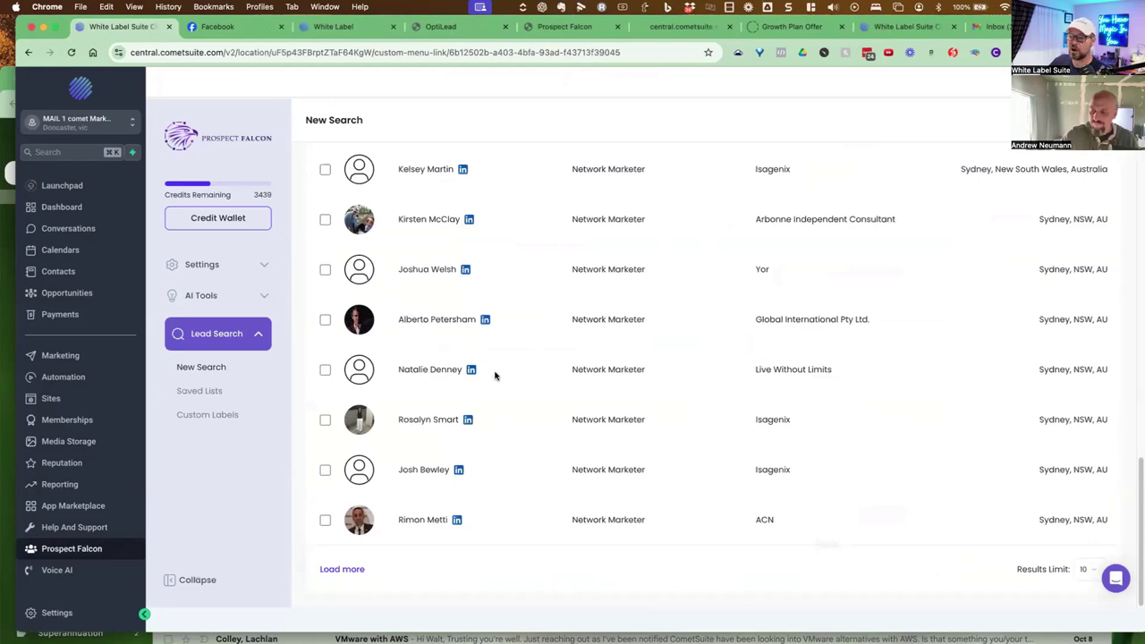
Add all 20 Network Marketer leads to the Realtor direcotr list for 60 credits, then go to Saved Lists
{"action": "scroll", "coordinate": [636, 379], "scroll_direction": "up", "scroll_amount": 15}
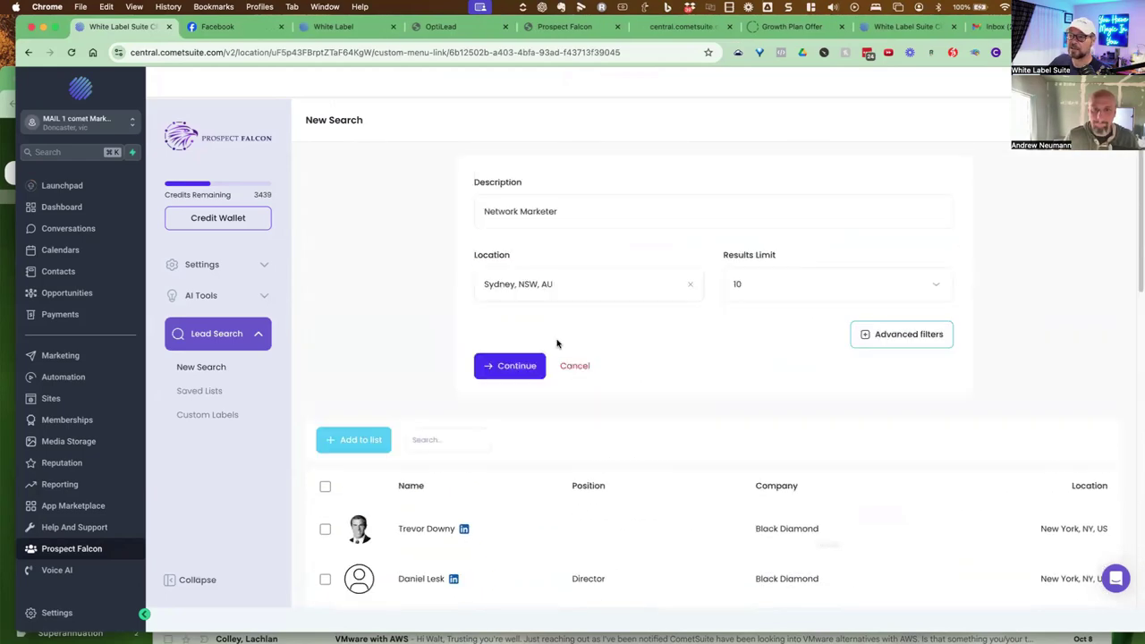
{"action": "left_click", "coordinate": [325, 488]}
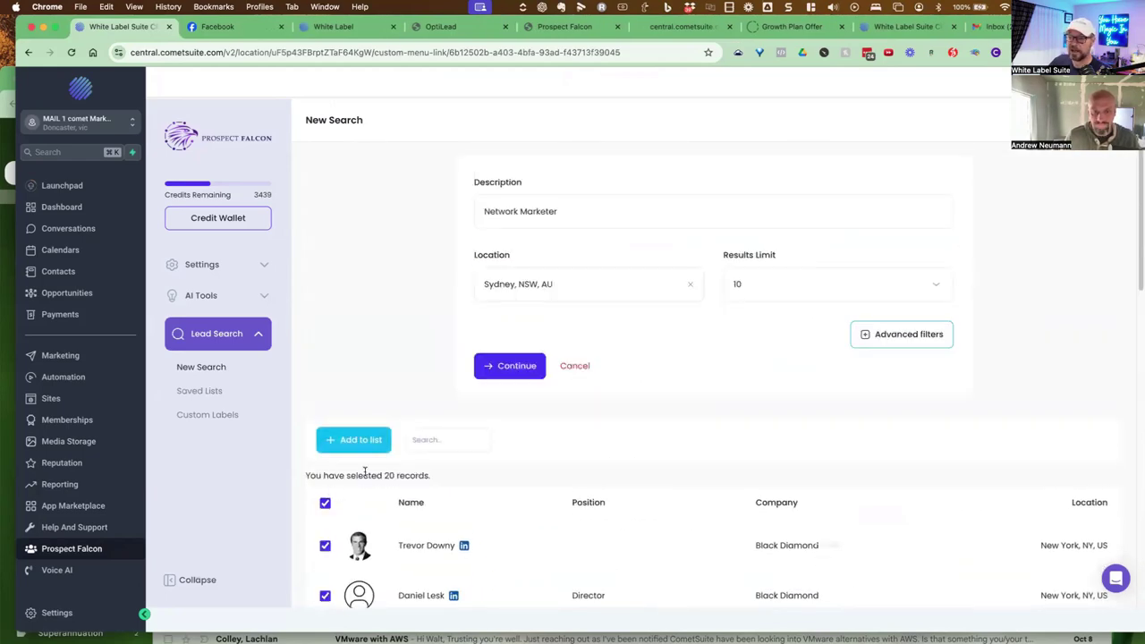
{"action": "left_click", "coordinate": [344, 442]}
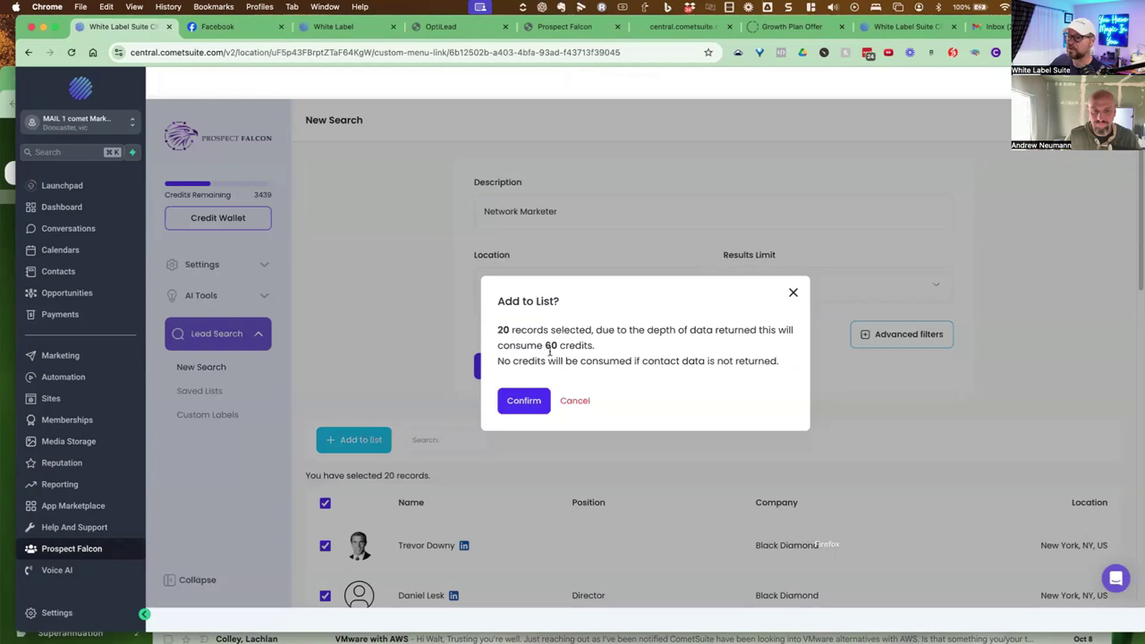
{"action": "left_click", "coordinate": [528, 399]}
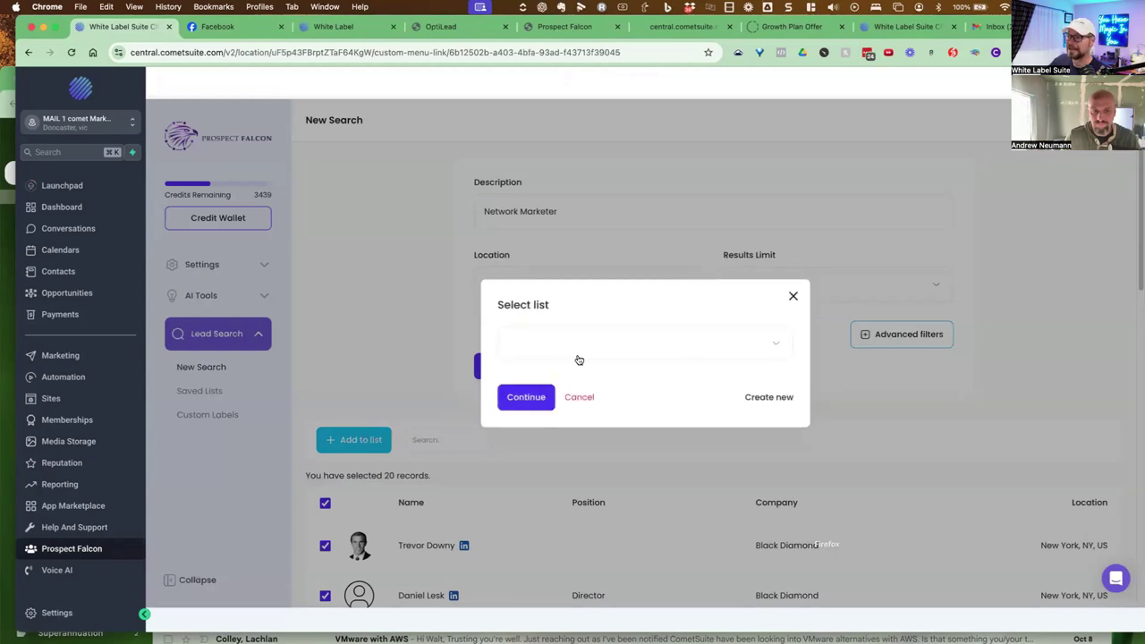
{"action": "left_click", "coordinate": [586, 377]}
{"action": "left_click", "coordinate": [526, 399]}
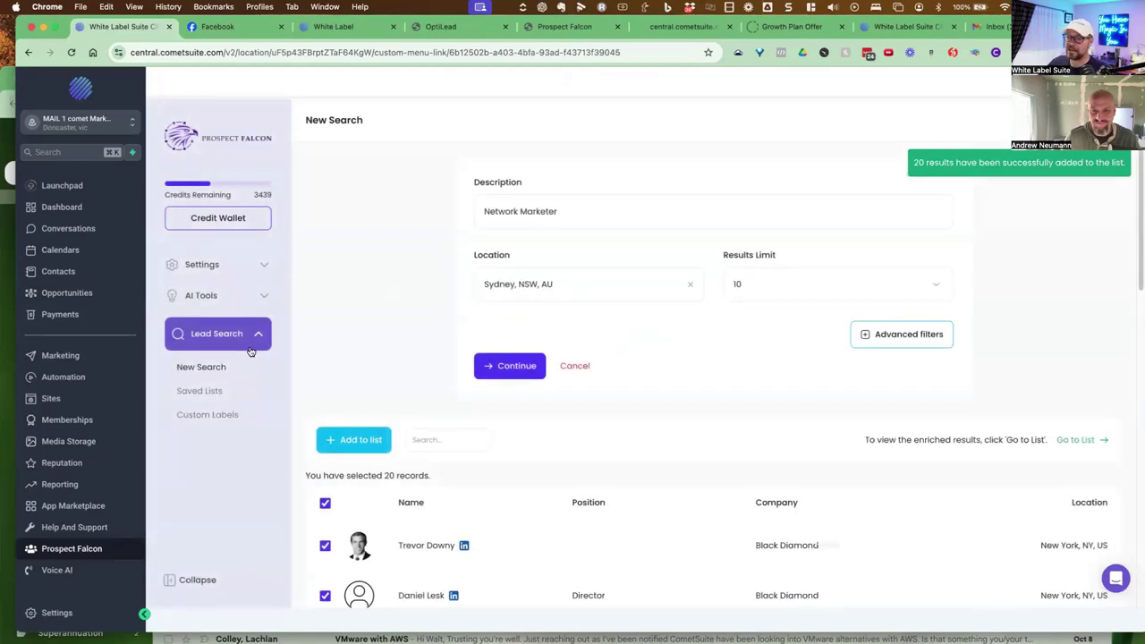
{"action": "left_click", "coordinate": [231, 384]}
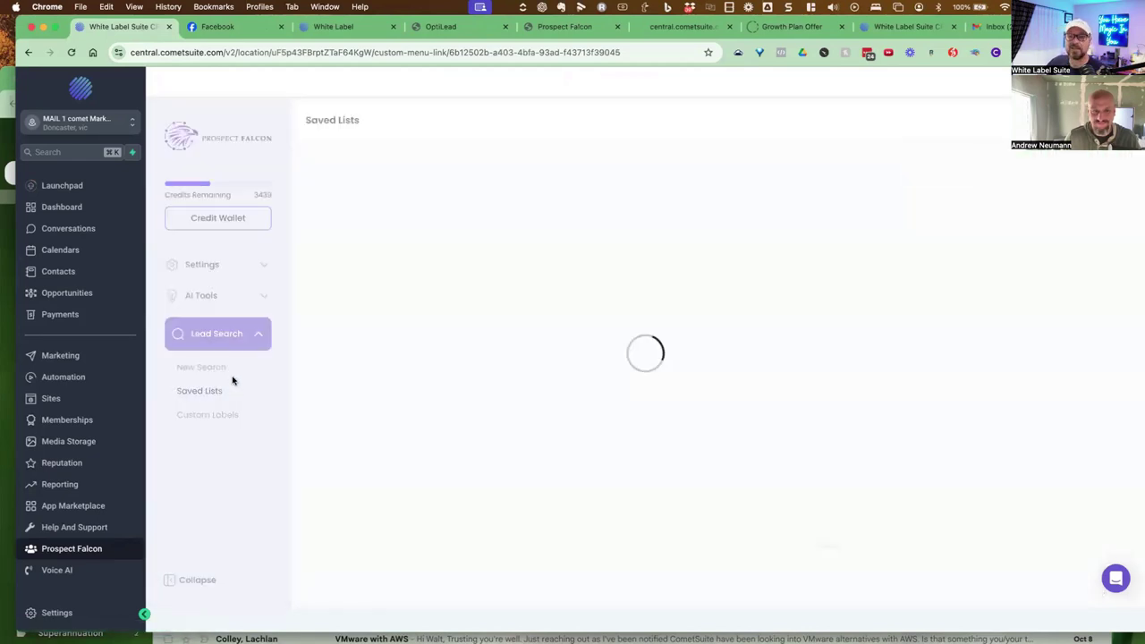
Open the Realtor direcotr list, scroll through one lead's enriched profile, then start a New Search
{"action": "left_click", "coordinate": [587, 327]}
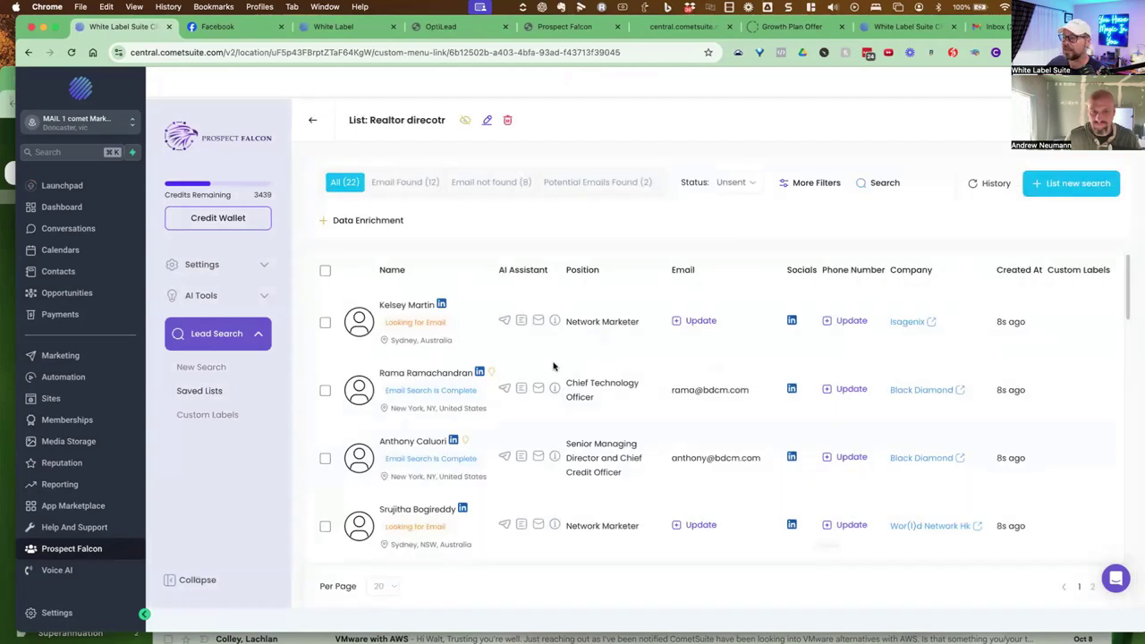
{"action": "left_click", "coordinate": [492, 372]}
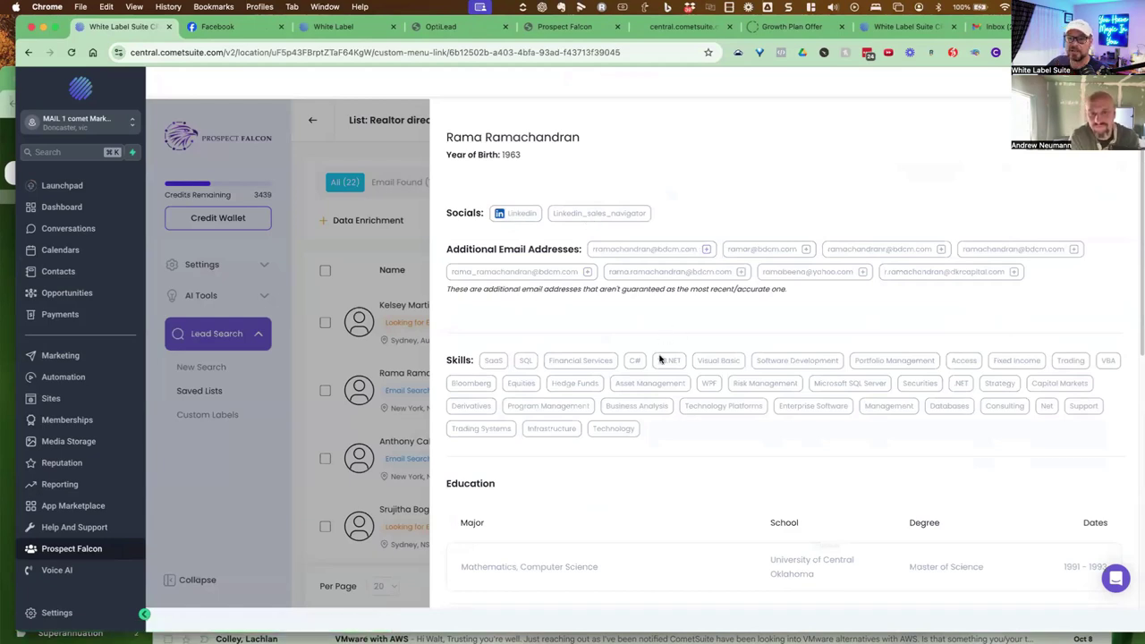
{"action": "scroll", "coordinate": [667, 358], "scroll_direction": "down", "scroll_amount": 2}
{"action": "scroll", "coordinate": [644, 345], "scroll_direction": "down", "scroll_amount": 5}
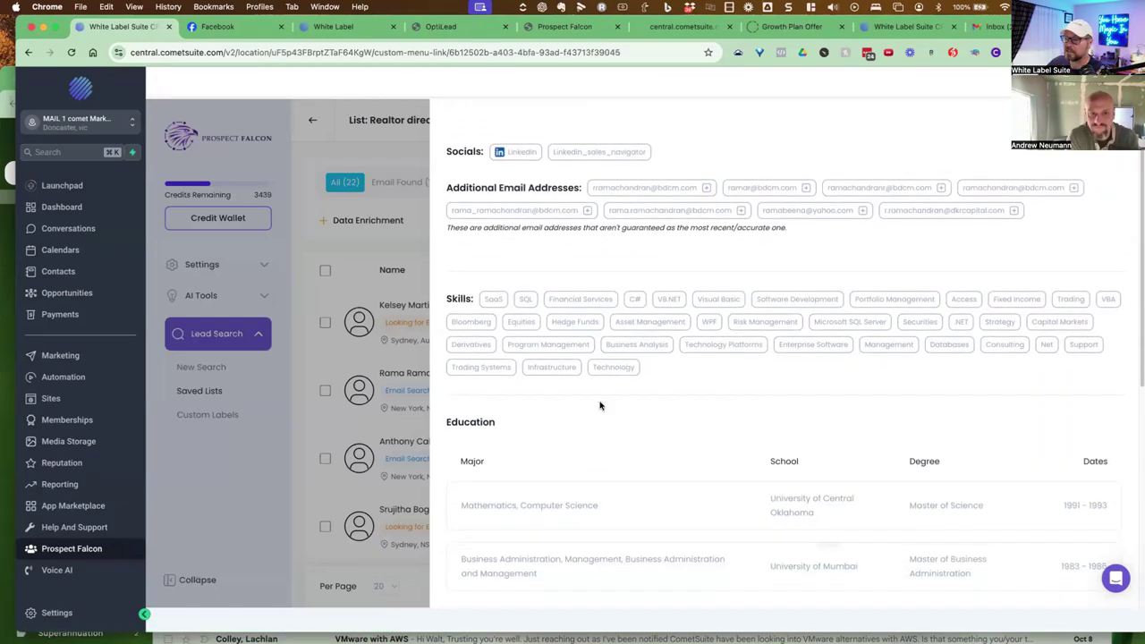
{"action": "scroll", "coordinate": [597, 439], "scroll_direction": "down", "scroll_amount": 3}
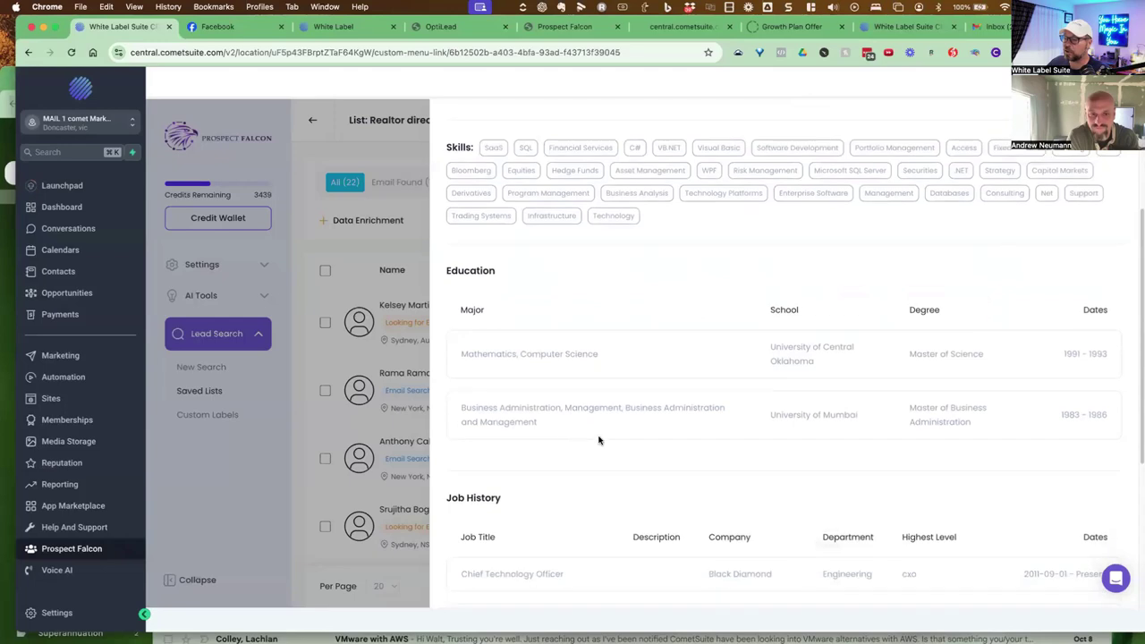
{"action": "scroll", "coordinate": [704, 445], "scroll_direction": "down", "scroll_amount": 5}
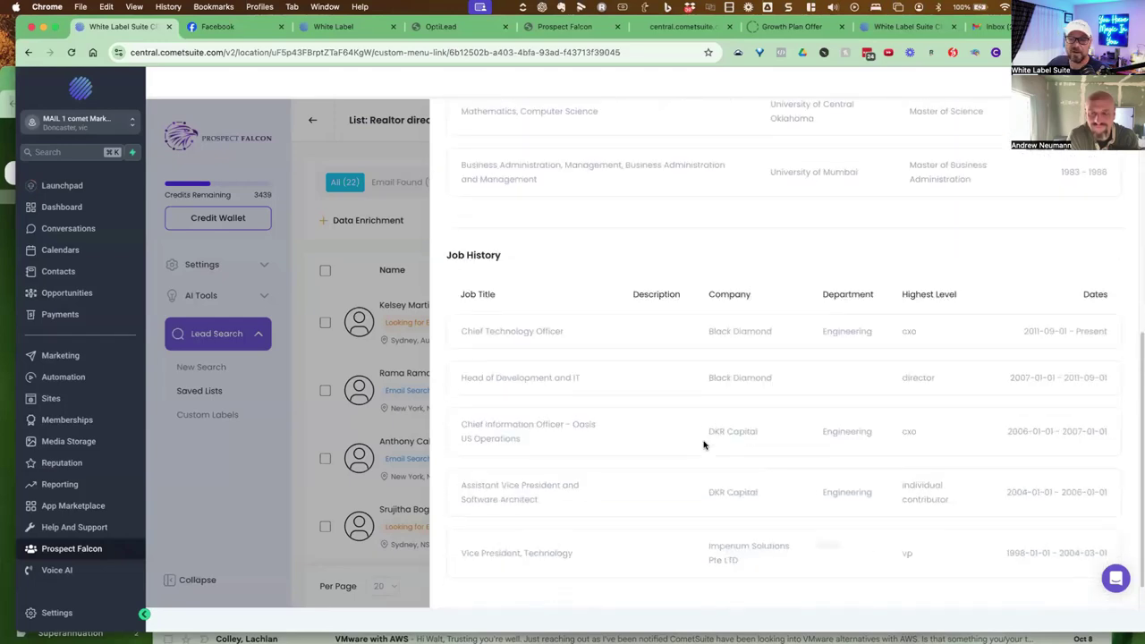
{"action": "scroll", "coordinate": [706, 445], "scroll_direction": "up", "scroll_amount": 14}
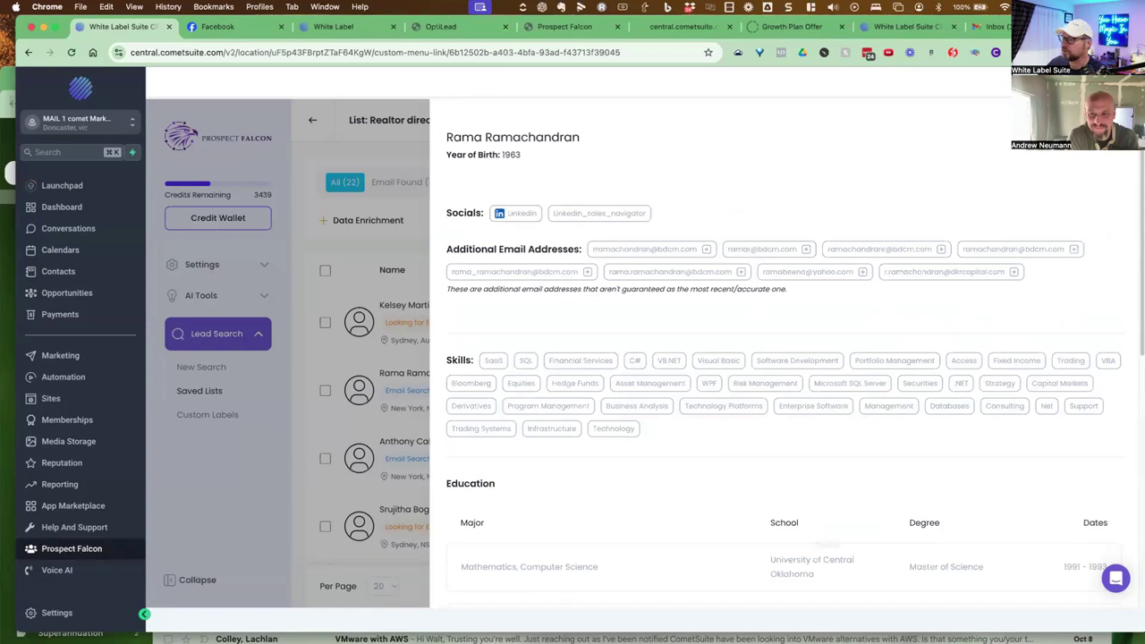
{"action": "key", "text": "Escape"}
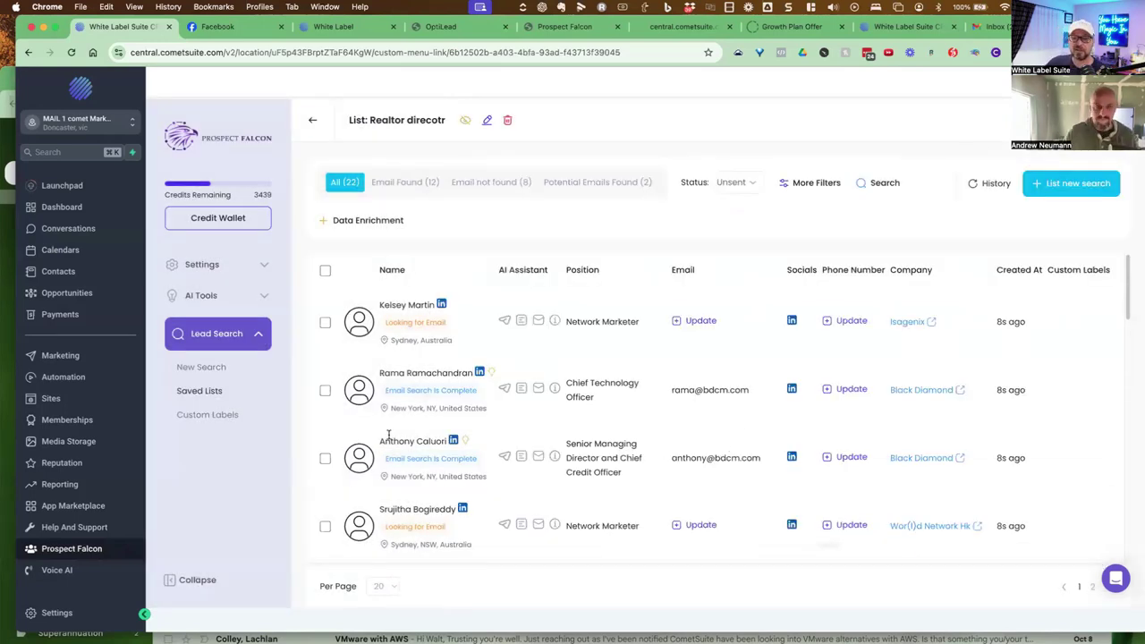
{"action": "left_click", "coordinate": [201, 367]}
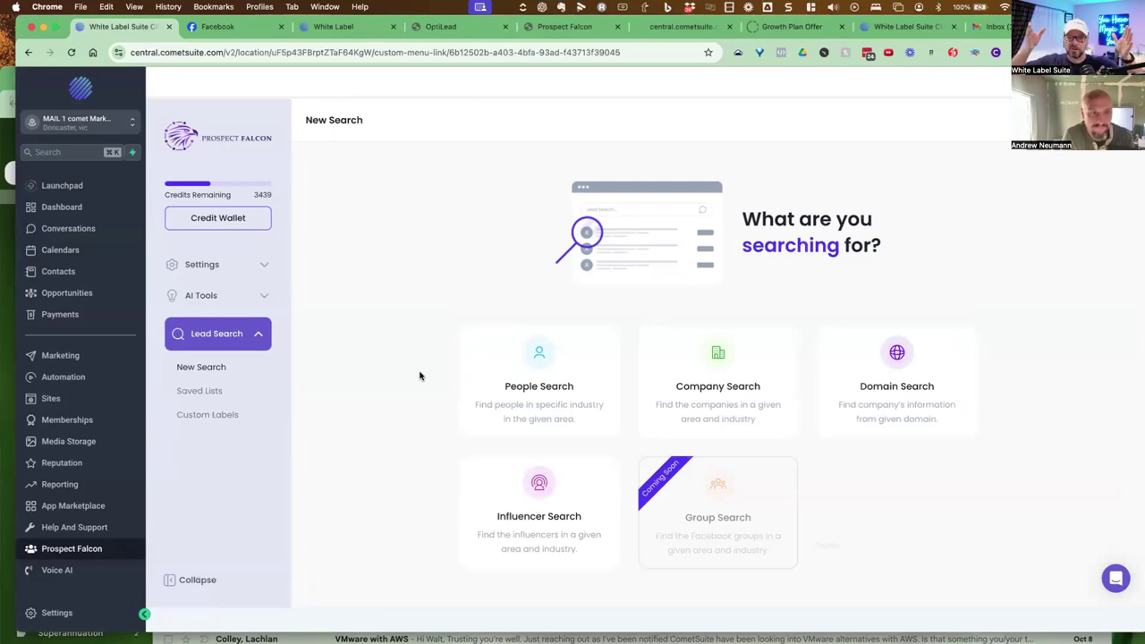
Reopen the Demo - Closebot list, expand Solar Energy UK's 10 email contacts and open its AI Assistant options
{"action": "left_click", "coordinate": [682, 409]}
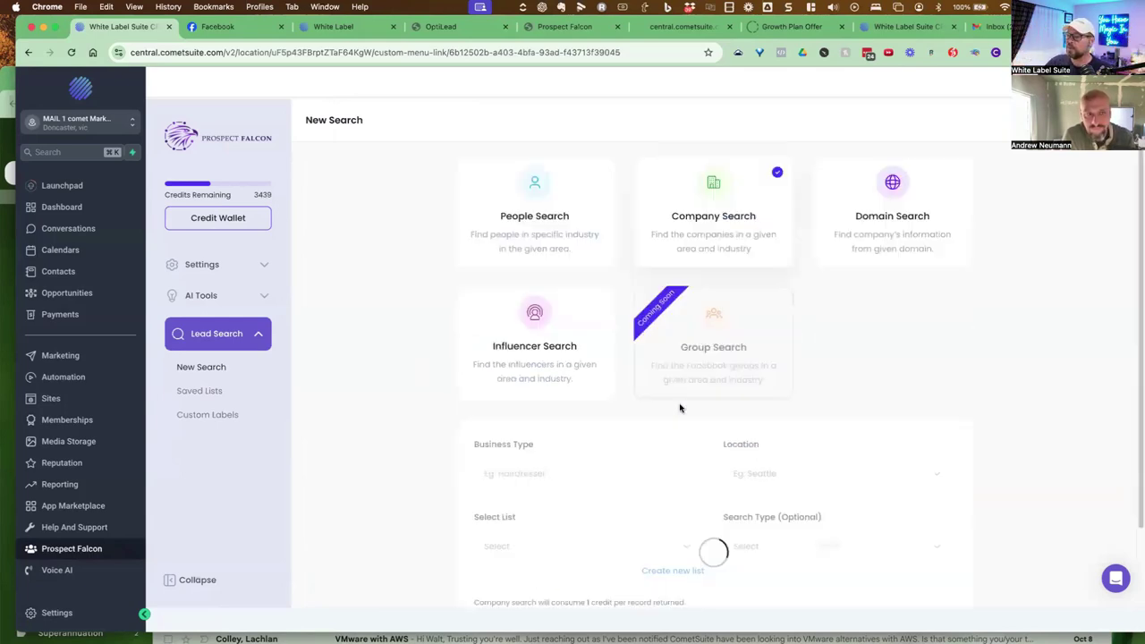
{"action": "left_click", "coordinate": [206, 391]}
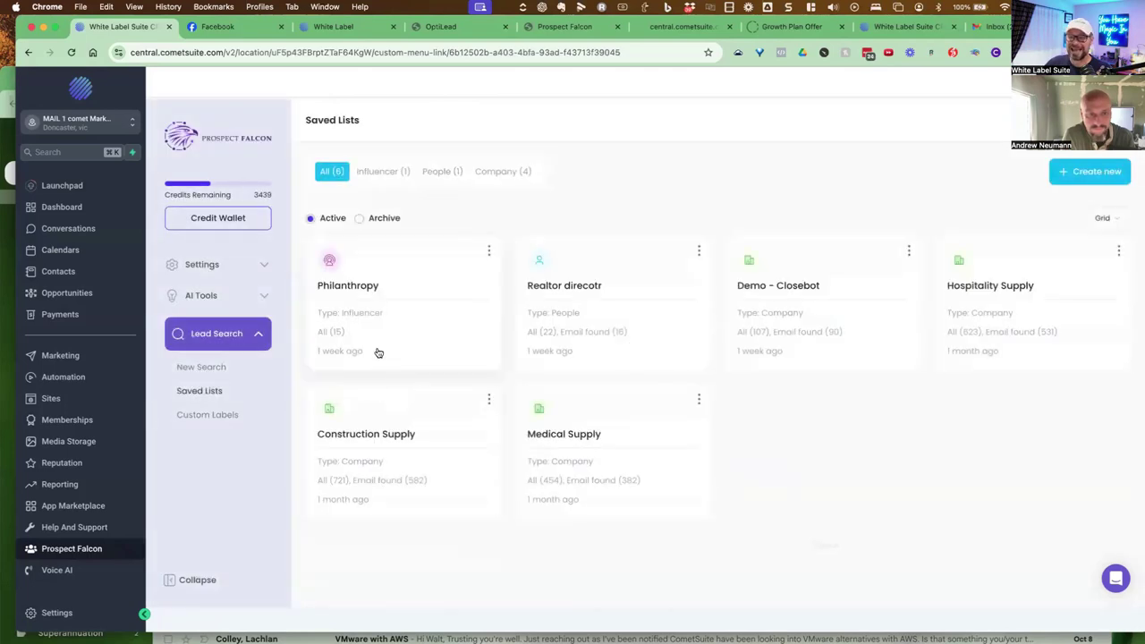
{"action": "left_click", "coordinate": [813, 329]}
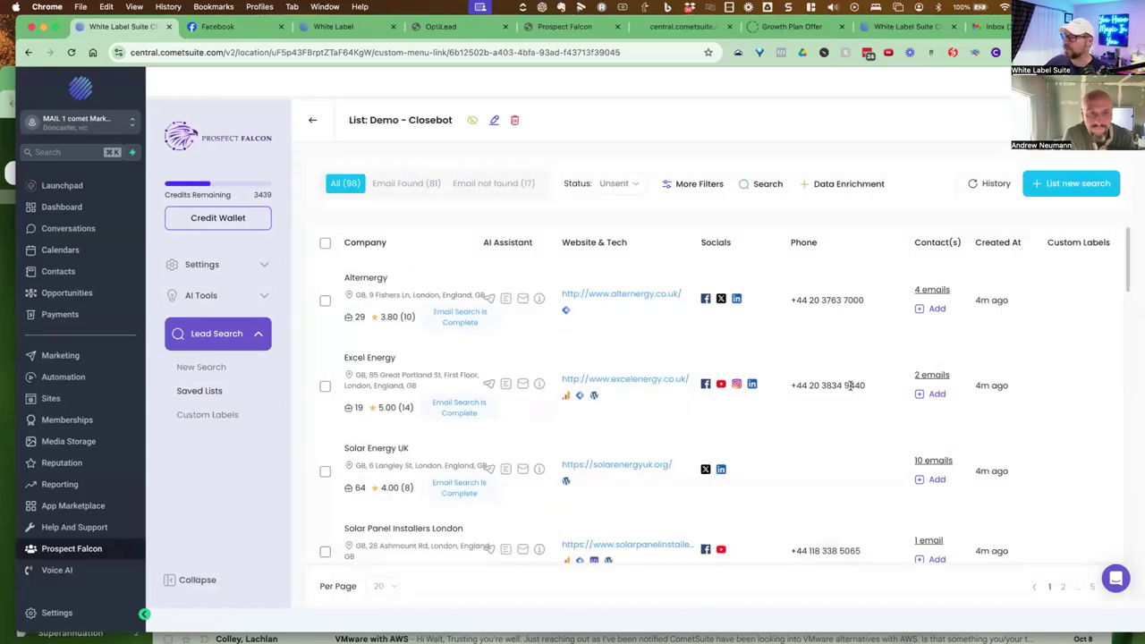
{"action": "scroll", "coordinate": [722, 445], "scroll_direction": "down", "scroll_amount": 1}
{"action": "left_click_drag", "start_coordinate": [365, 439], "coordinate": [573, 487]}
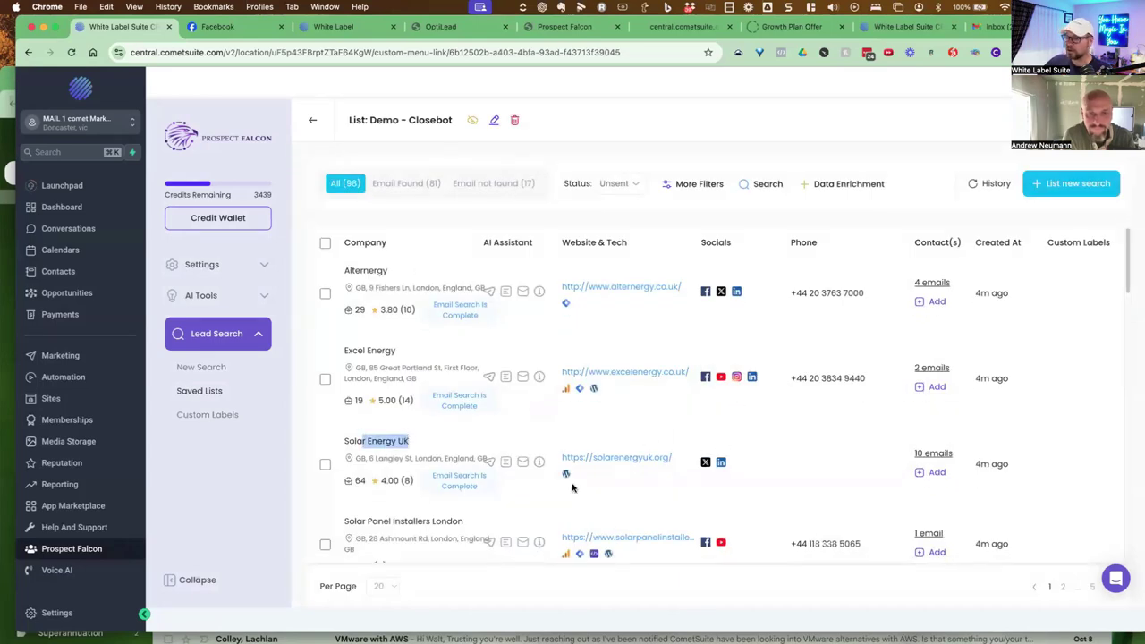
{"action": "left_click", "coordinate": [934, 453]}
{"action": "scroll", "coordinate": [835, 462], "scroll_direction": "down", "scroll_amount": 2}
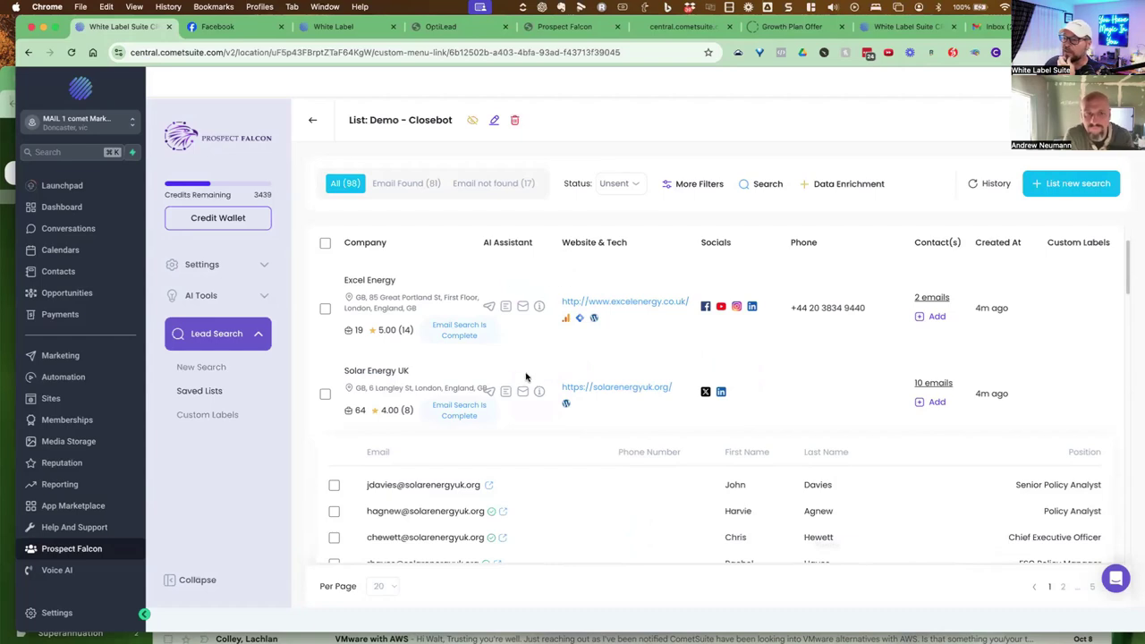
{"action": "left_click", "coordinate": [507, 393]}
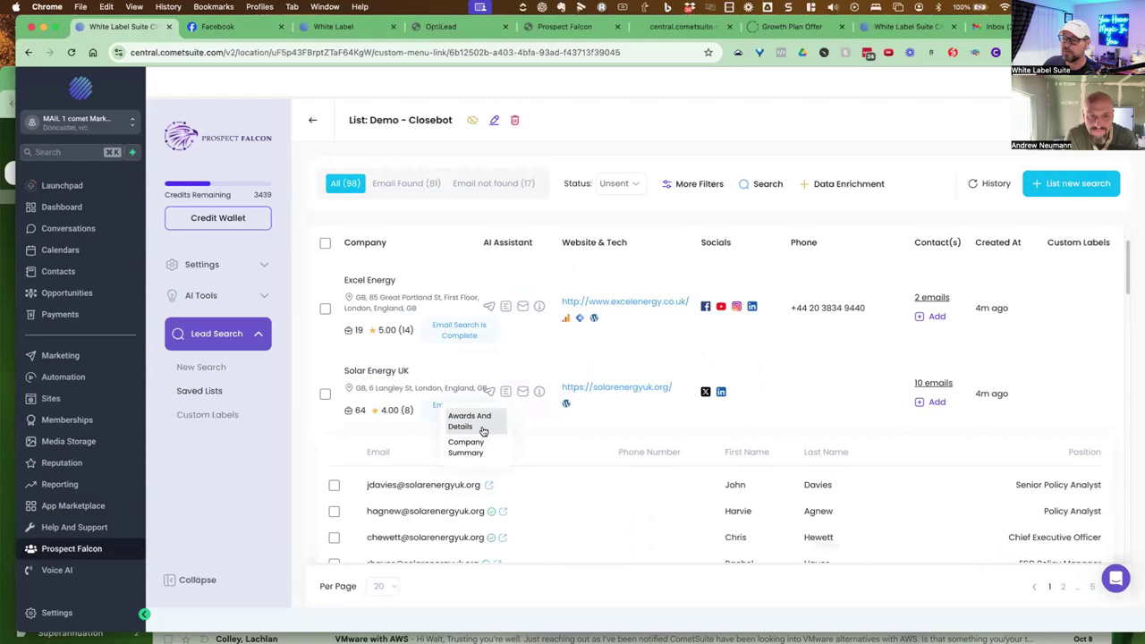
Generate the Awards And Details write-up for Solar Energy UK and review its purpose, solar and lobbying points
{"action": "left_click", "coordinate": [484, 429]}
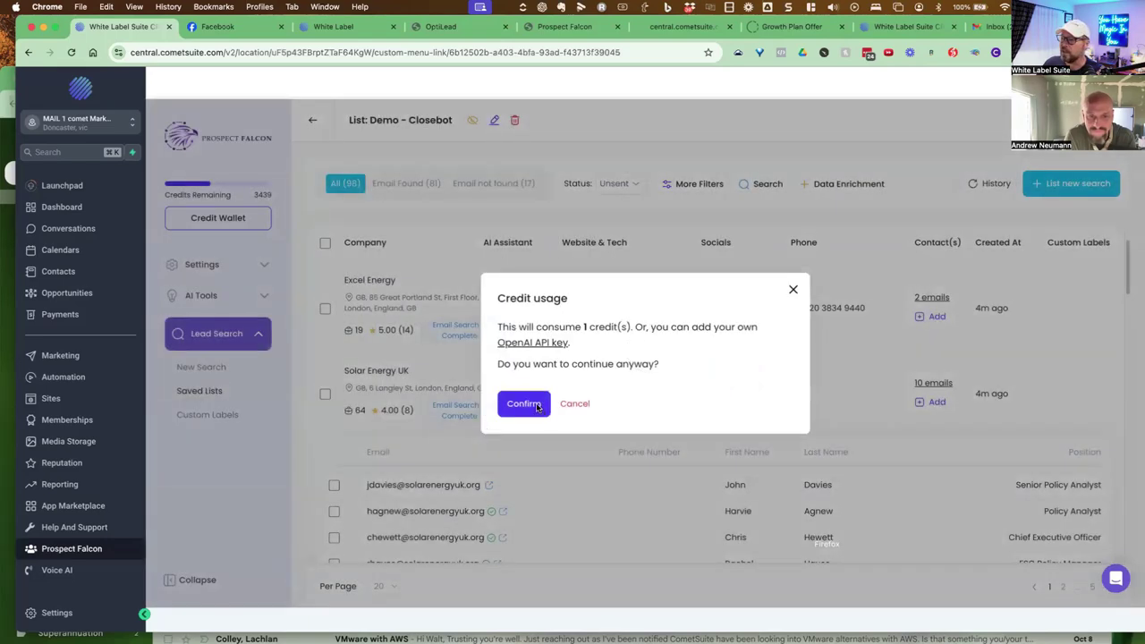
{"action": "left_click", "coordinate": [524, 404]}
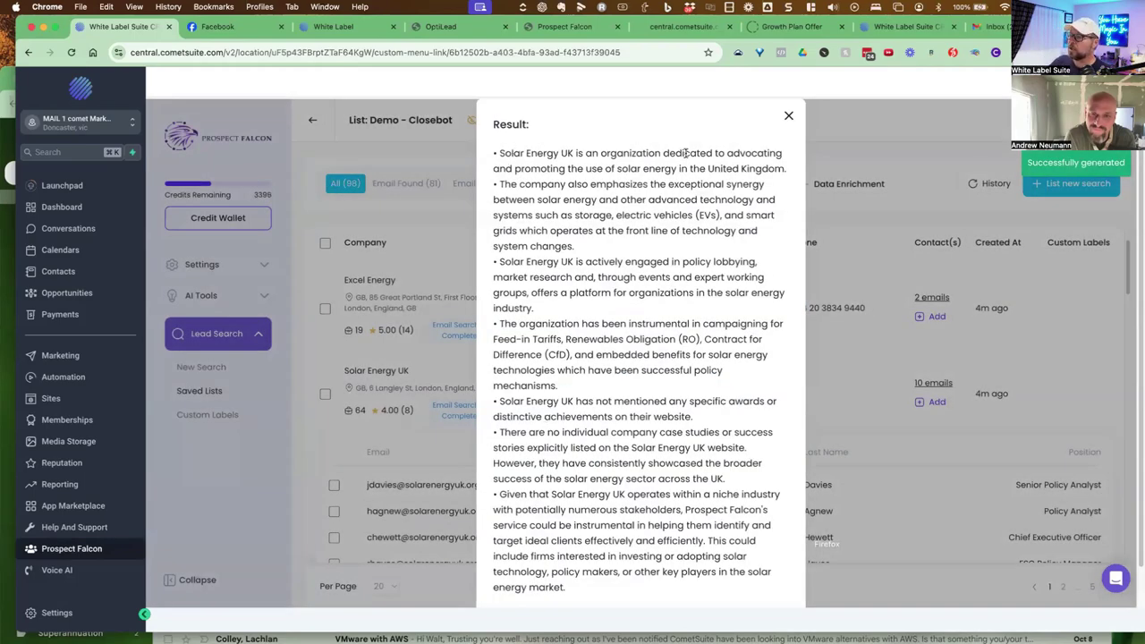
{"action": "left_click_drag", "start_coordinate": [617, 169], "coordinate": [739, 169]}
{"action": "left_click_drag", "start_coordinate": [669, 183], "coordinate": [723, 183]}
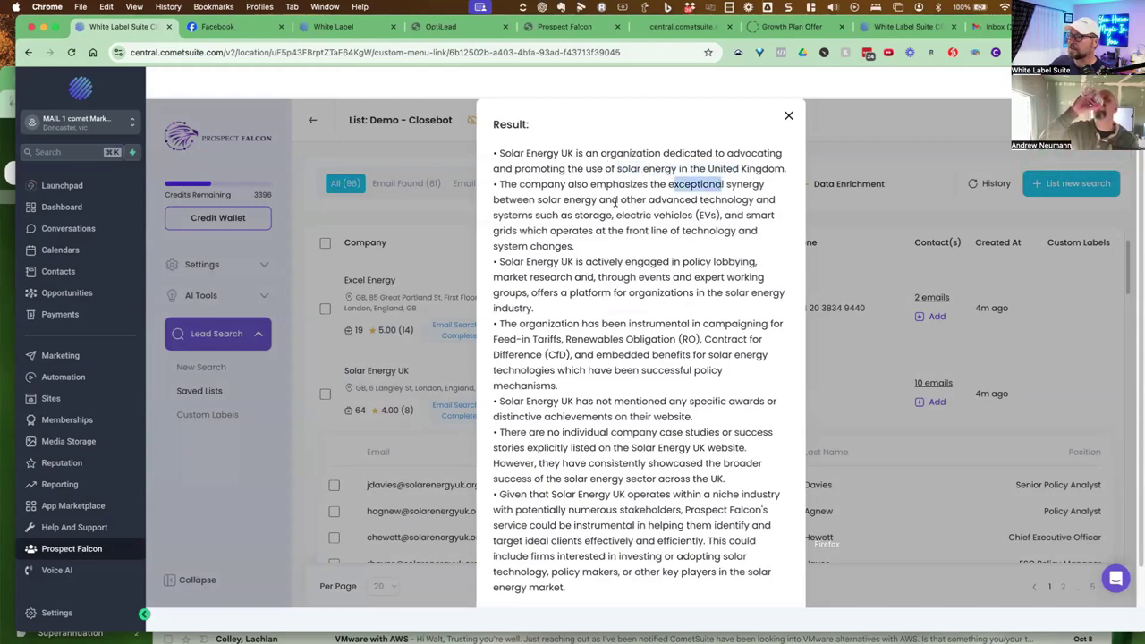
{"action": "left_click_drag", "start_coordinate": [539, 200], "coordinate": [646, 200]}
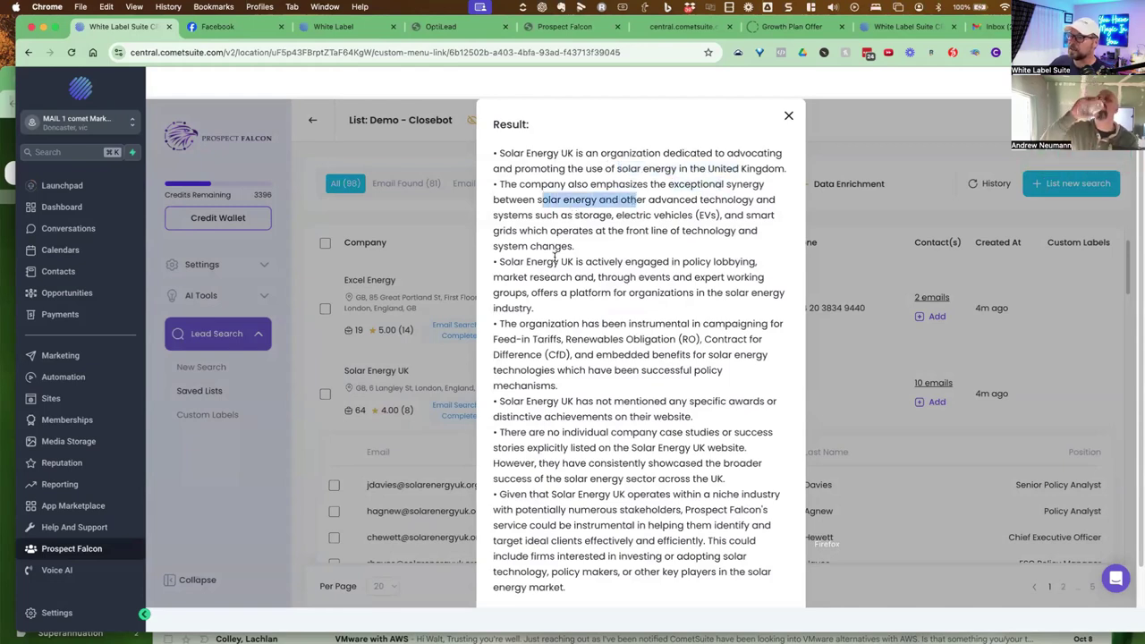
{"action": "left_click_drag", "start_coordinate": [553, 262], "coordinate": [741, 262]}
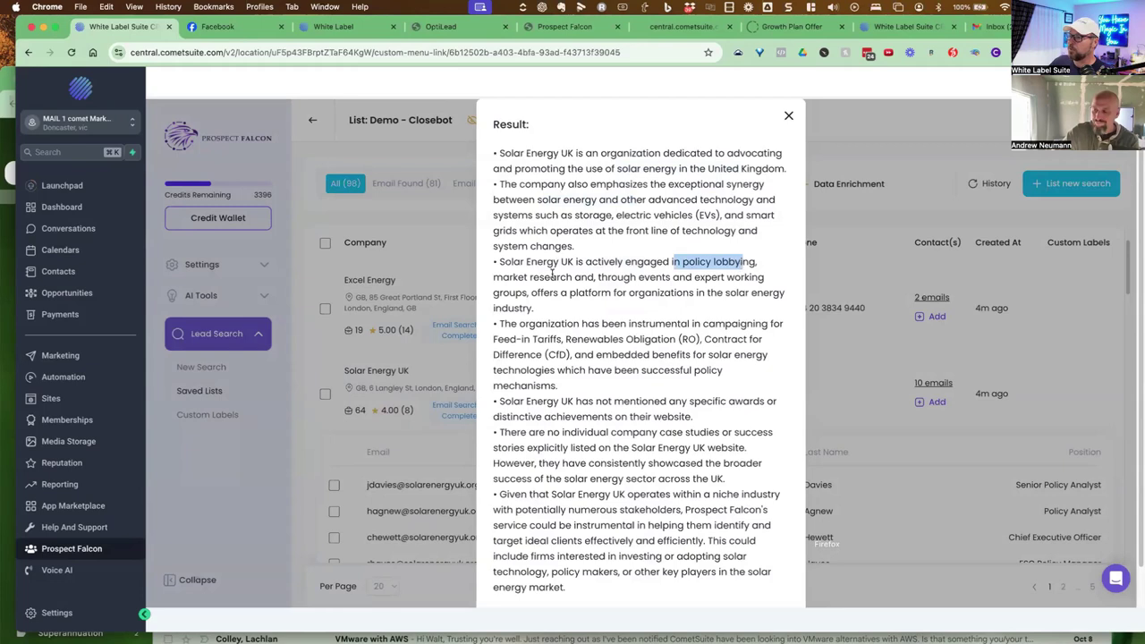
{"action": "left_click_drag", "start_coordinate": [551, 278], "coordinate": [679, 278]}
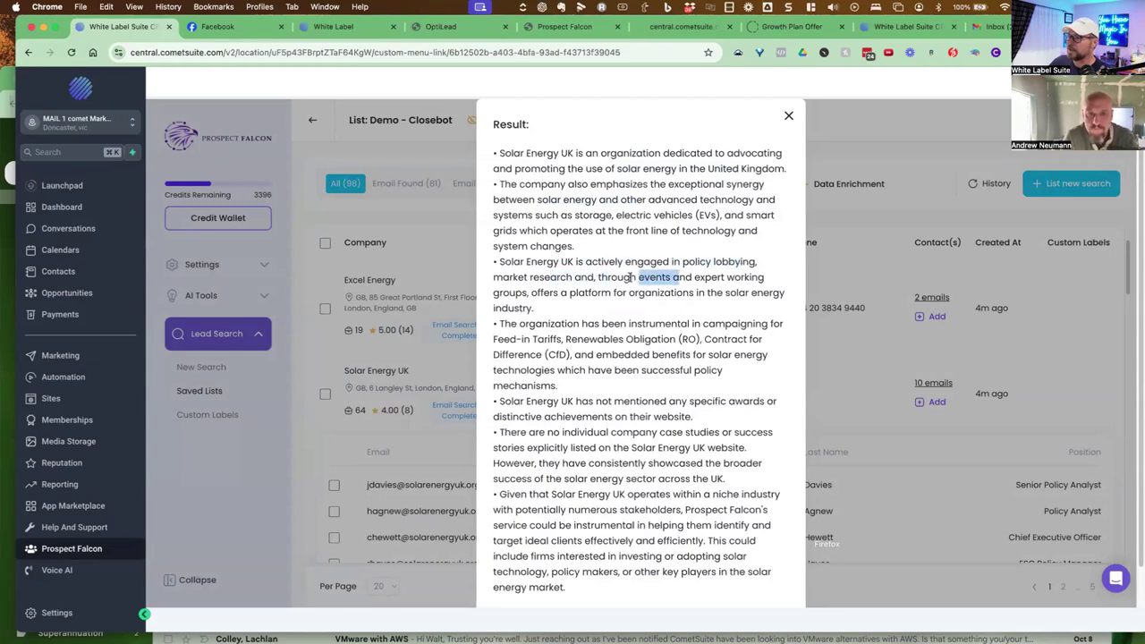
Review the campaigning, Renewables Obligation and missing-awards notes, then close the result
{"action": "left_click_drag", "start_coordinate": [573, 324], "coordinate": [748, 324]}
{"action": "left_click_drag", "start_coordinate": [528, 339], "coordinate": [665, 335]}
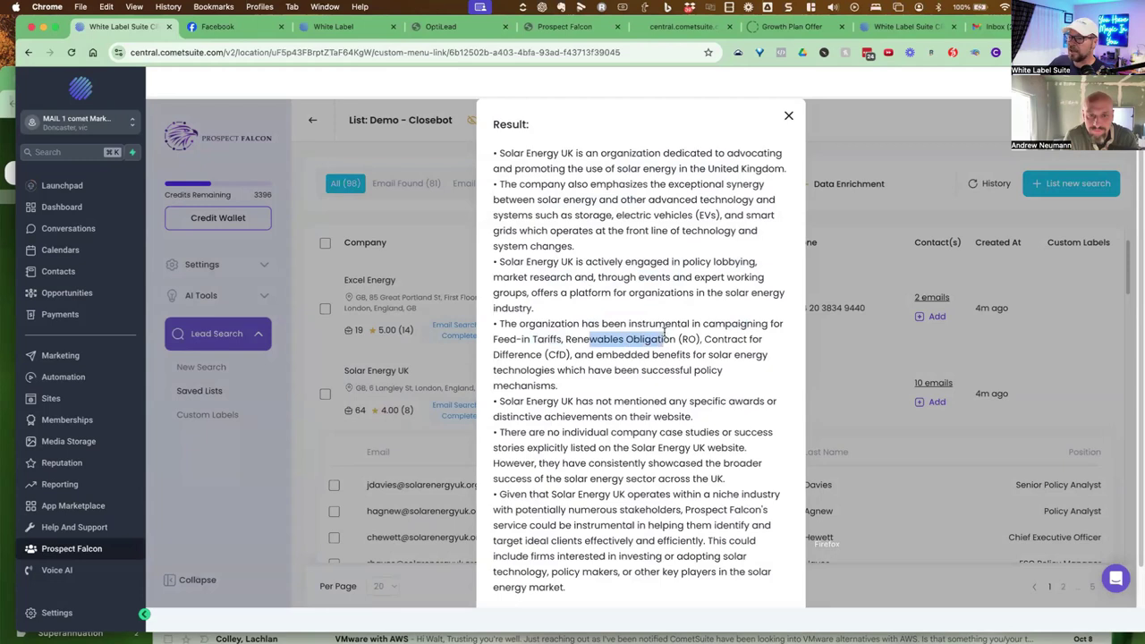
{"action": "scroll", "coordinate": [665, 332], "scroll_direction": "down", "scroll_amount": 1}
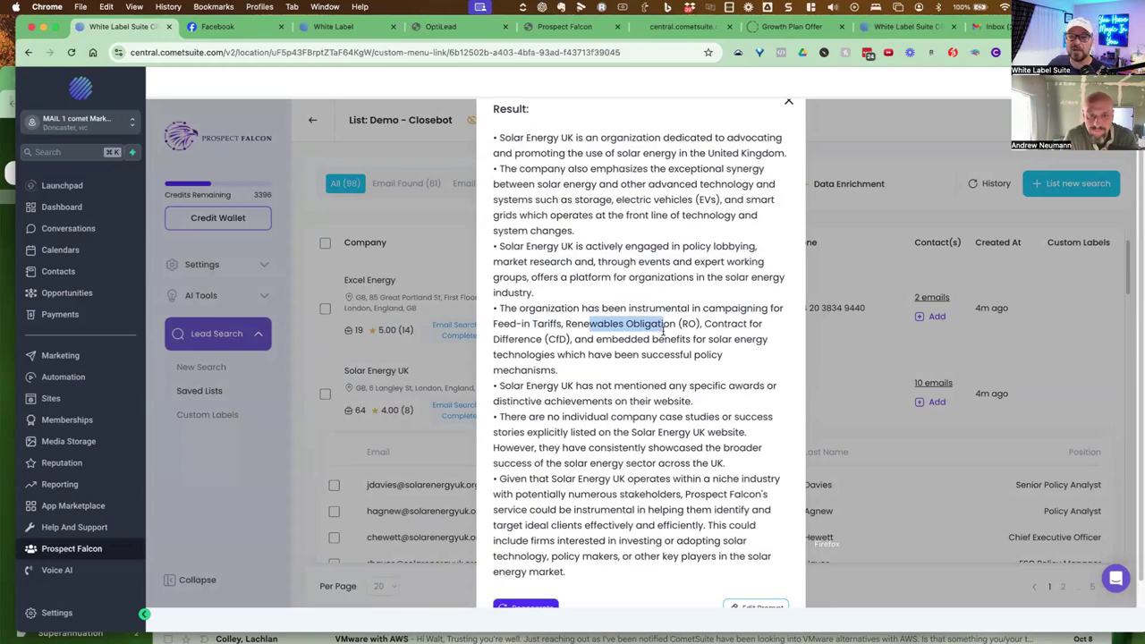
{"action": "left_click_drag", "start_coordinate": [499, 385], "coordinate": [662, 426]}
{"action": "scroll", "coordinate": [658, 406], "scroll_direction": "down", "scroll_amount": 2}
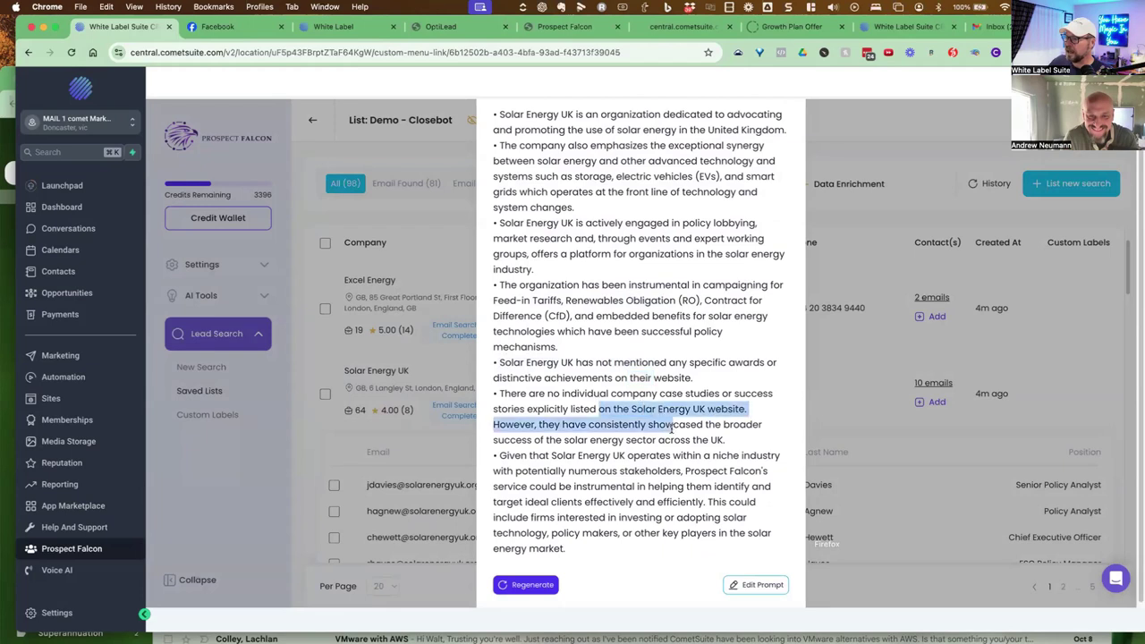
{"action": "scroll", "coordinate": [662, 447], "scroll_direction": "up", "scroll_amount": 3}
{"action": "scroll", "coordinate": [662, 475], "scroll_direction": "down", "scroll_amount": 3}
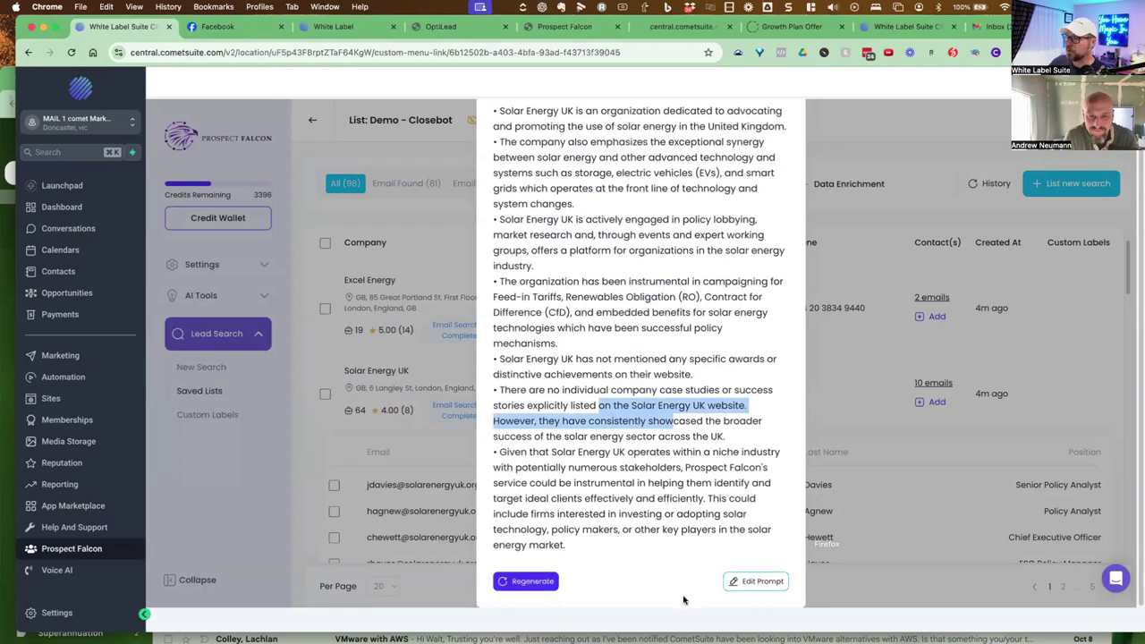
{"action": "scroll", "coordinate": [741, 192], "scroll_direction": "up", "scroll_amount": 3}
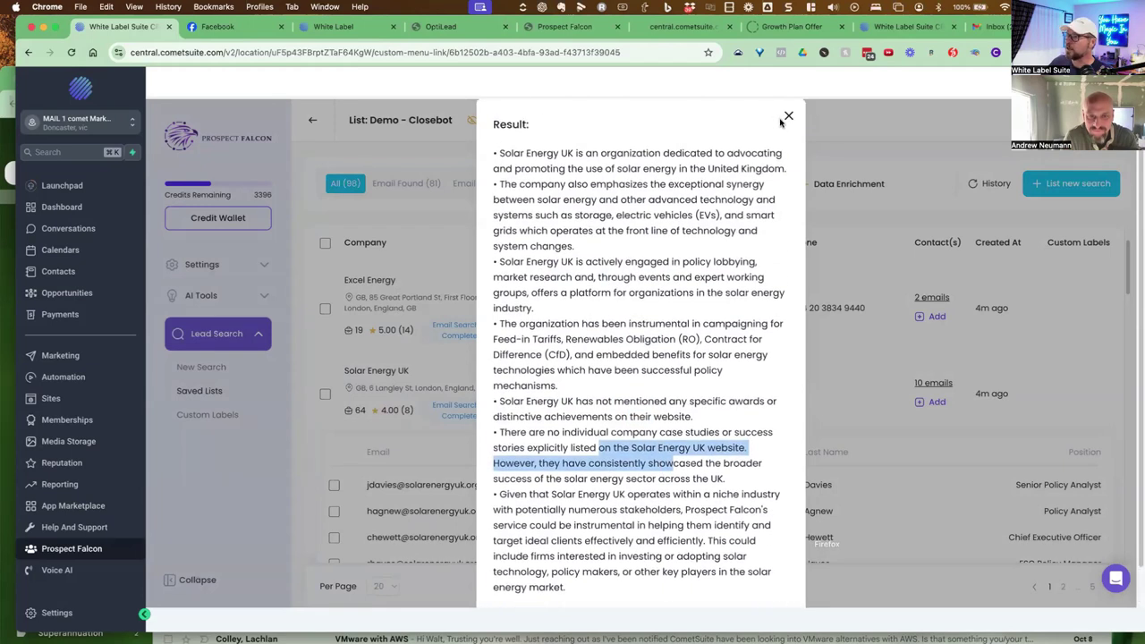
{"action": "left_click", "coordinate": [788, 117]}
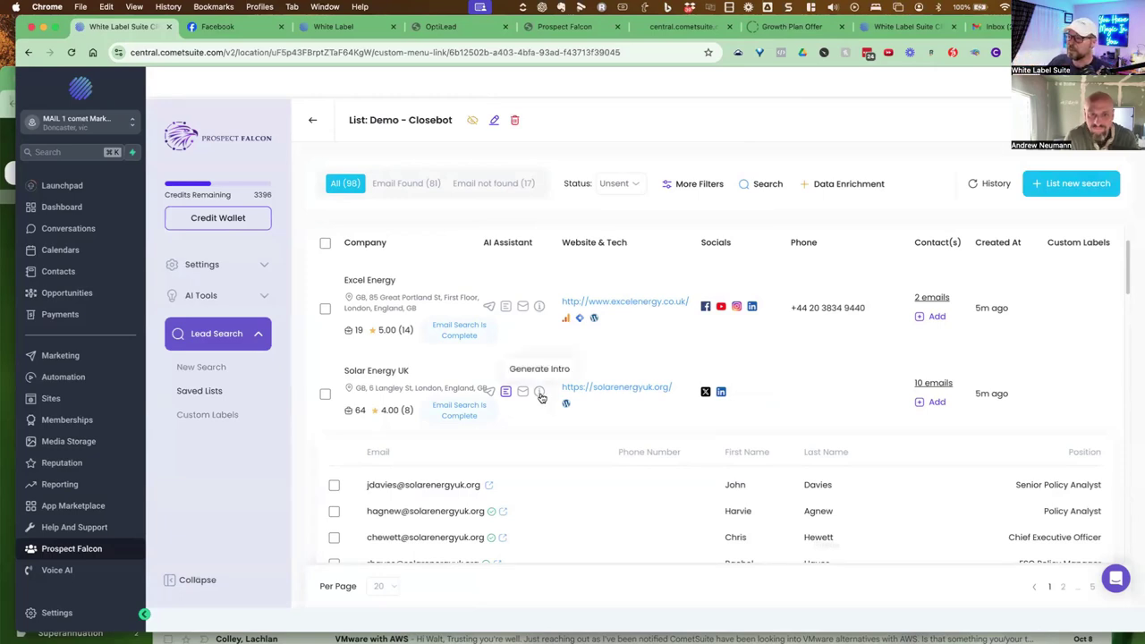
Generate AI Suggested Clients for Solar Energy UK, confirming the one-credit charge
{"action": "left_click", "coordinate": [539, 395]}
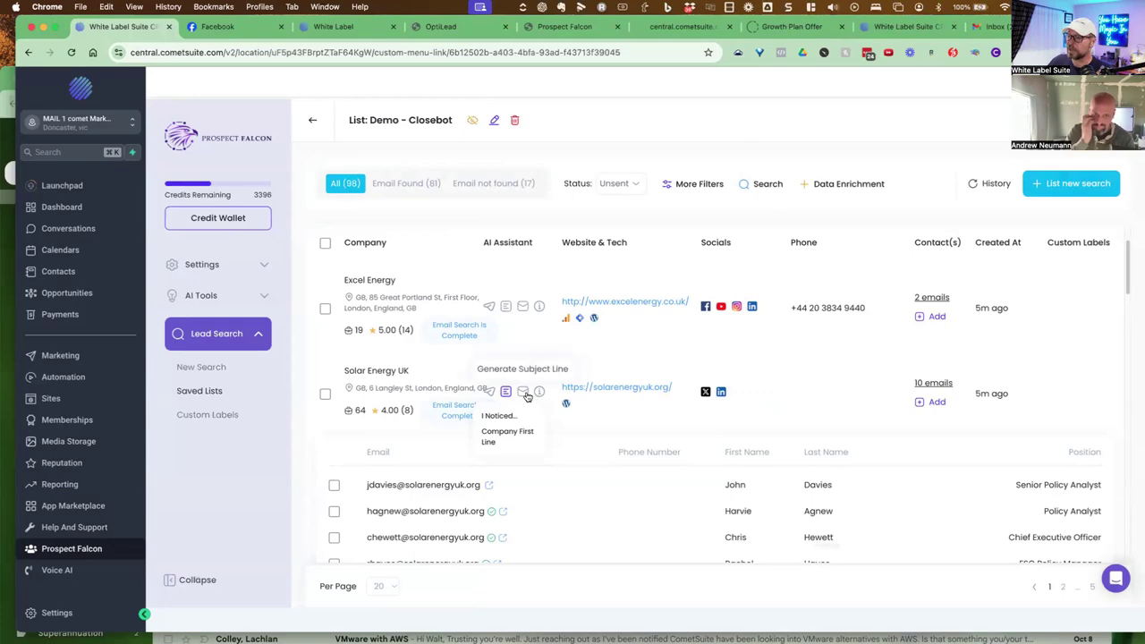
{"action": "left_click", "coordinate": [522, 392]}
{"action": "left_click", "coordinate": [488, 423]}
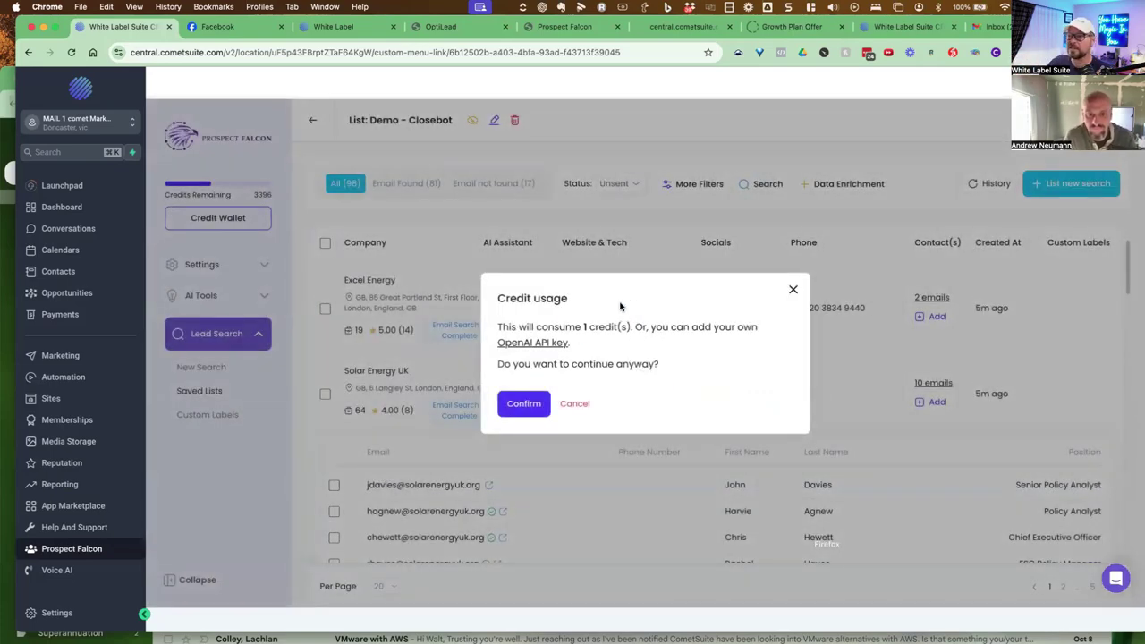
{"action": "left_click", "coordinate": [527, 405]}
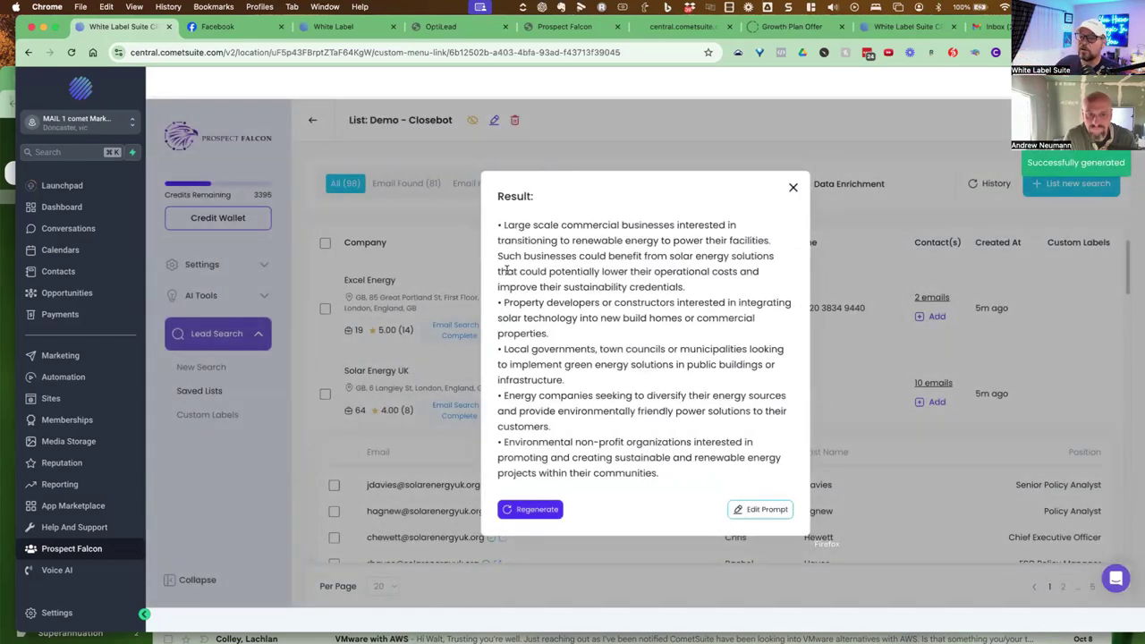
Review the suggested commercial, property developer, local government, energy and non-profit clients, then close the result
{"action": "left_click_drag", "start_coordinate": [518, 226], "coordinate": [648, 225]}
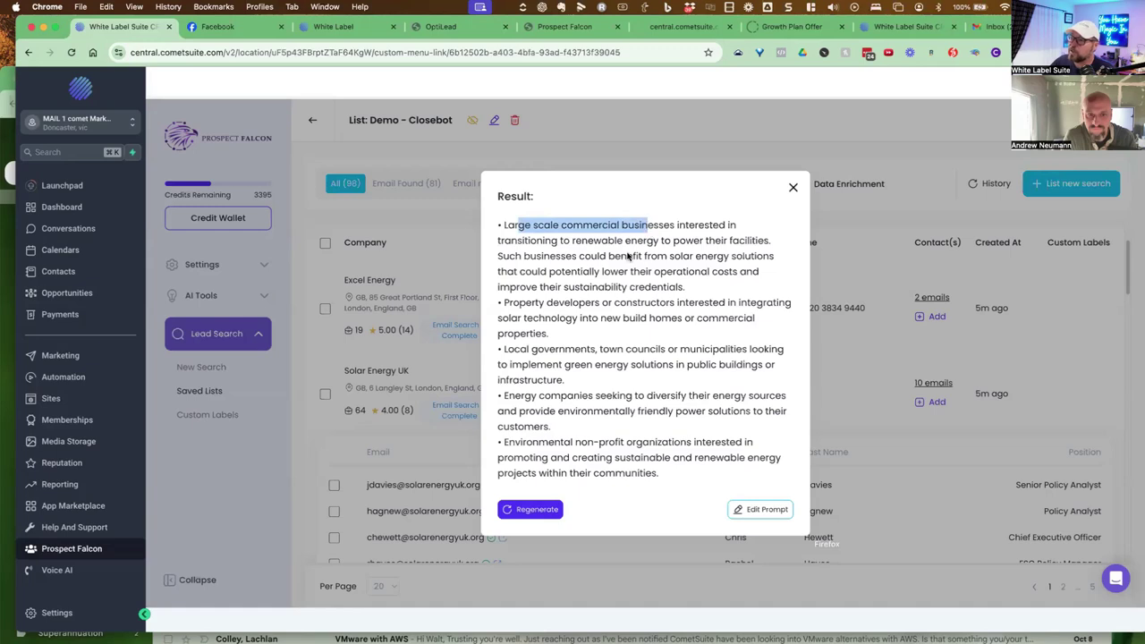
{"action": "left_click_drag", "start_coordinate": [541, 303], "coordinate": [706, 302]}
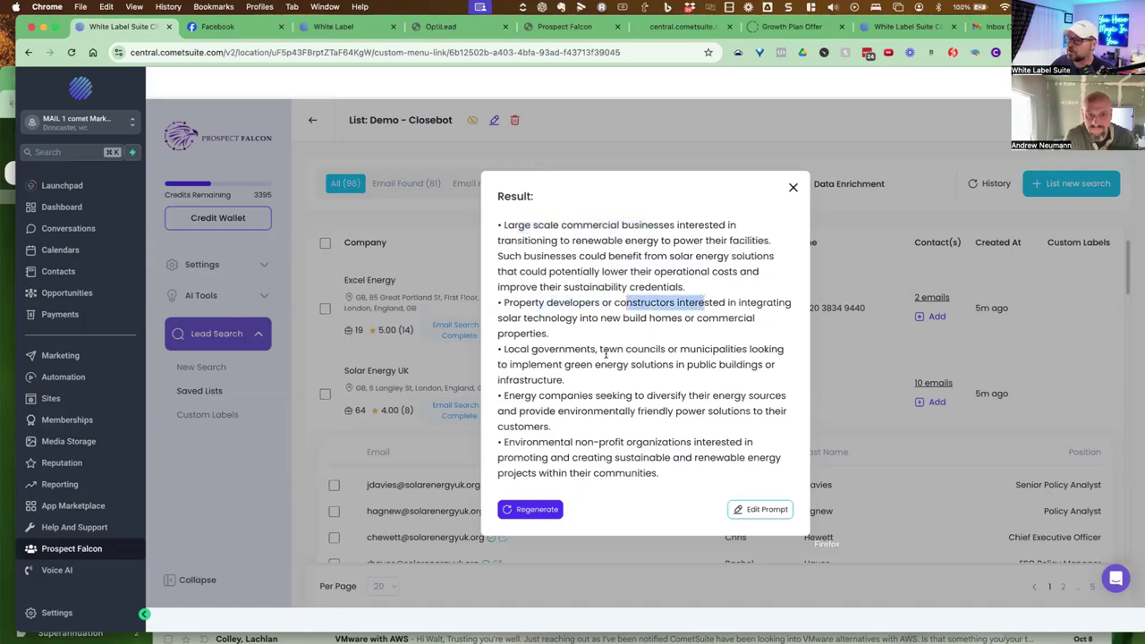
{"action": "left_click_drag", "start_coordinate": [513, 349], "coordinate": [621, 350]}
{"action": "left_click_drag", "start_coordinate": [543, 396], "coordinate": [623, 396]}
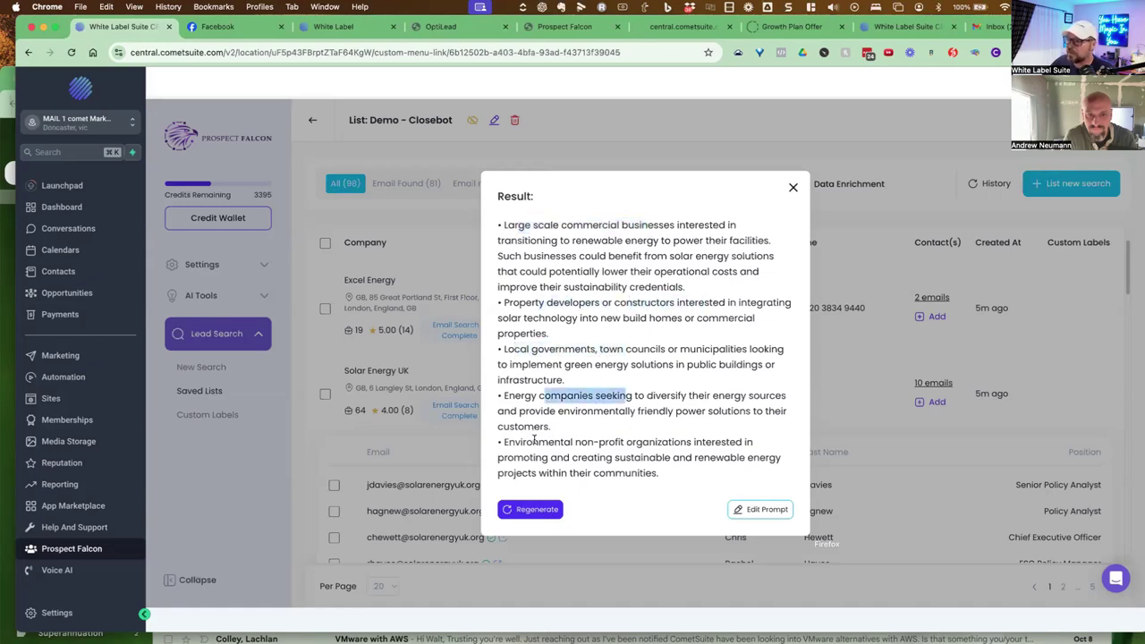
{"action": "left_click_drag", "start_coordinate": [534, 440], "coordinate": [652, 443]}
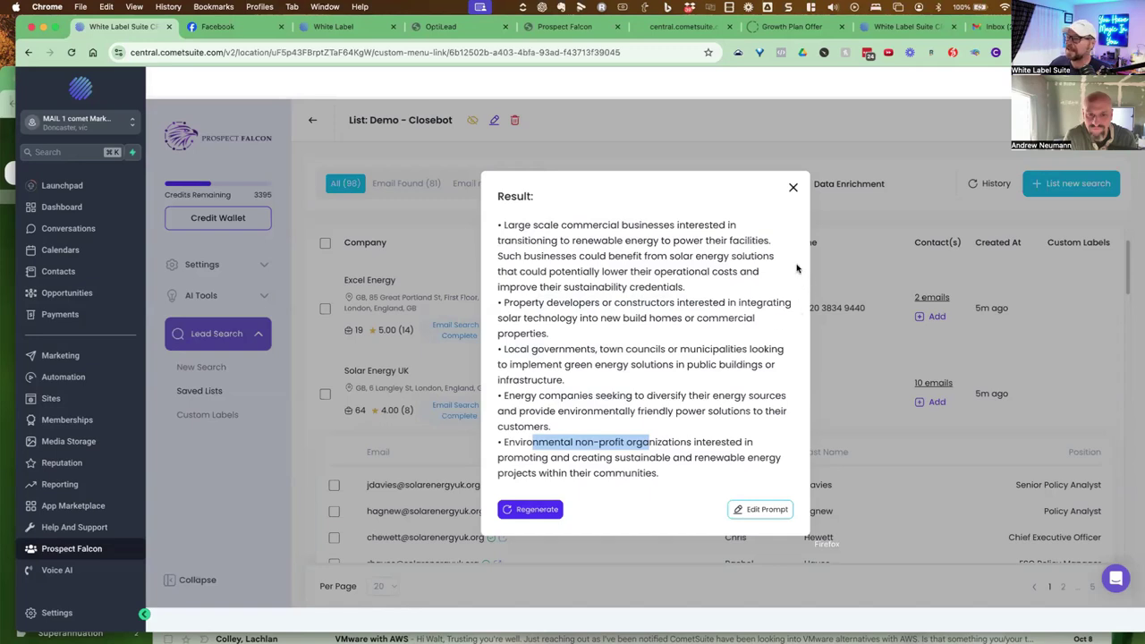
{"action": "left_click", "coordinate": [793, 187]}
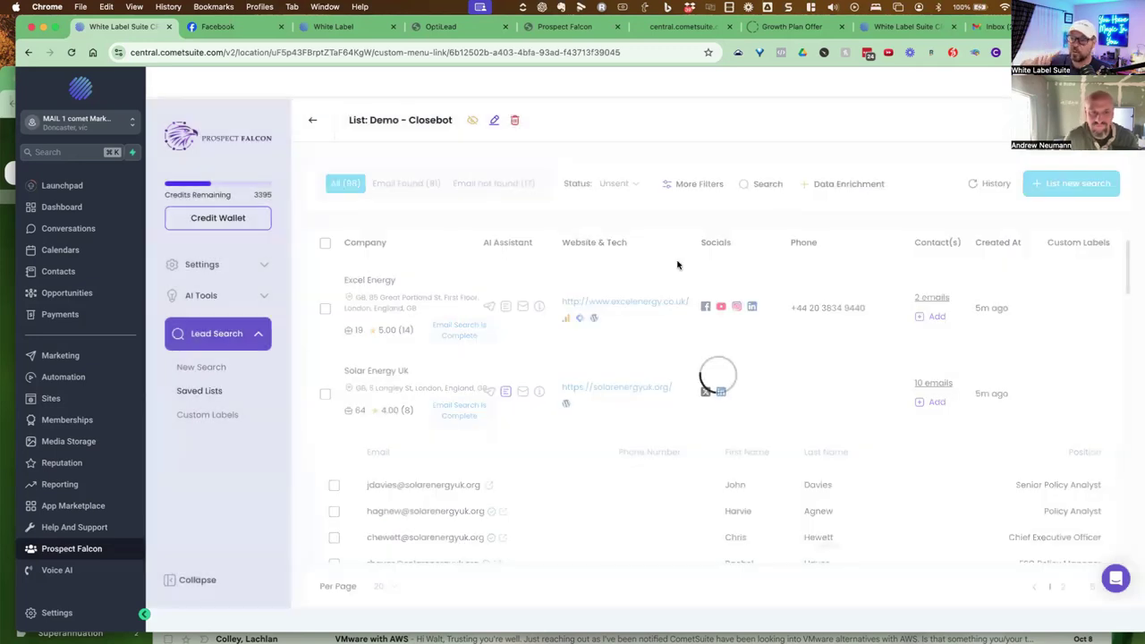
{"action": "left_click", "coordinate": [325, 243]}
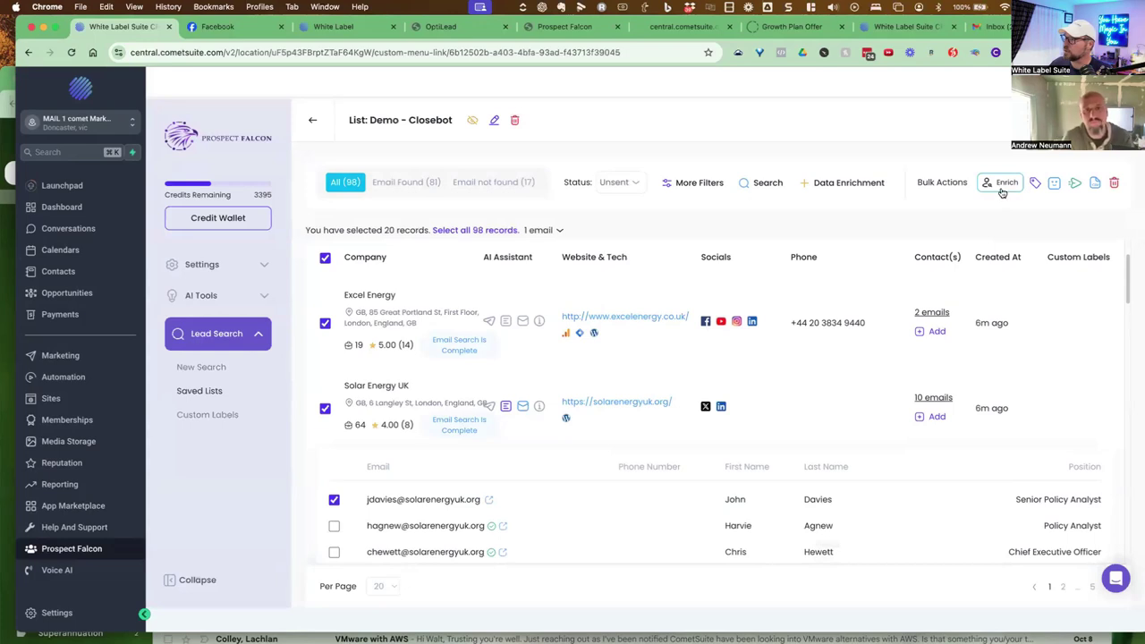
{"action": "left_click", "coordinate": [325, 257]}
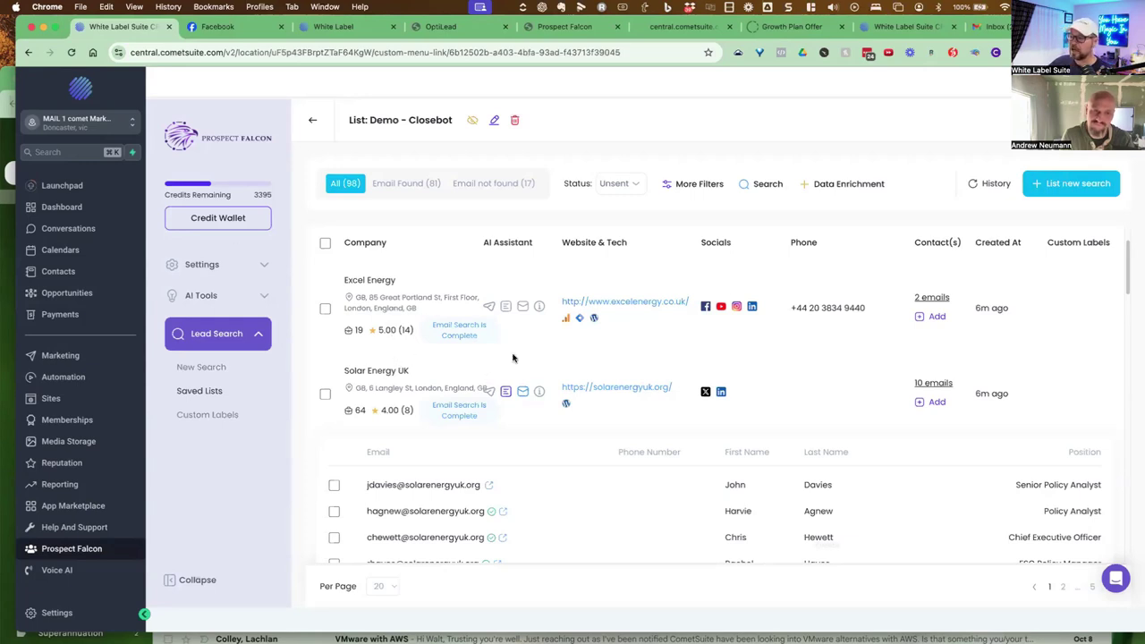
Select only Solar Energy UK's Chief Executive Officer contact and send it to Mail 1 - Supply REPS Database
{"action": "left_click", "coordinate": [325, 394]}
{"action": "scroll", "coordinate": [336, 383], "scroll_direction": "down", "scroll_amount": 1}
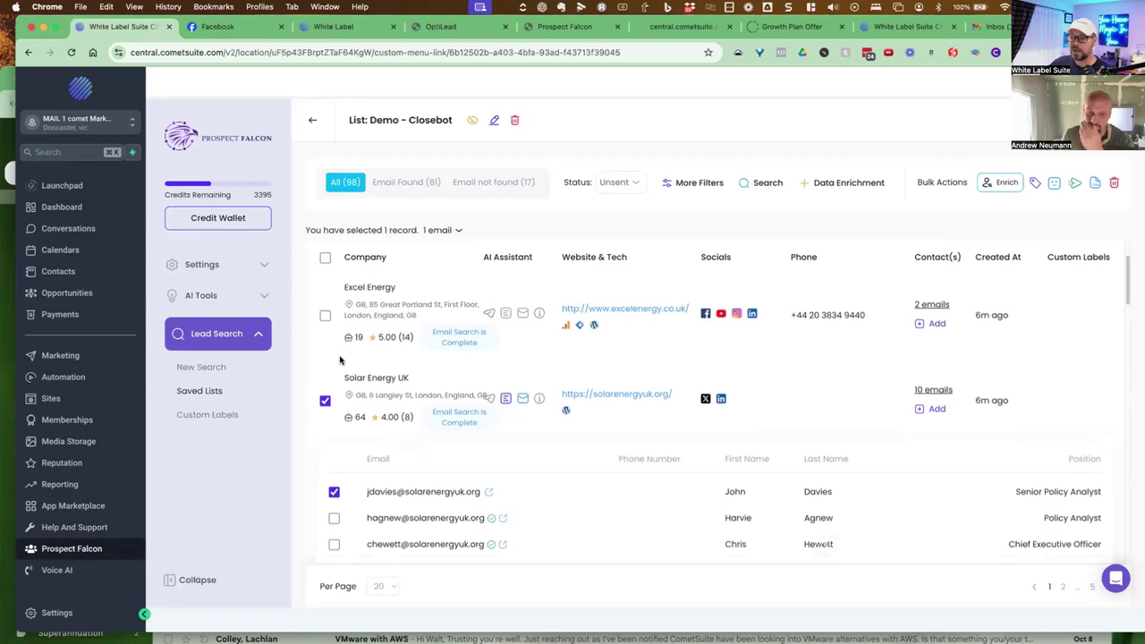
{"action": "double_click", "coordinate": [734, 477]}
{"action": "left_click_drag", "start_coordinate": [1044, 476], "coordinate": [1102, 477]}
{"action": "left_click", "coordinate": [335, 530]}
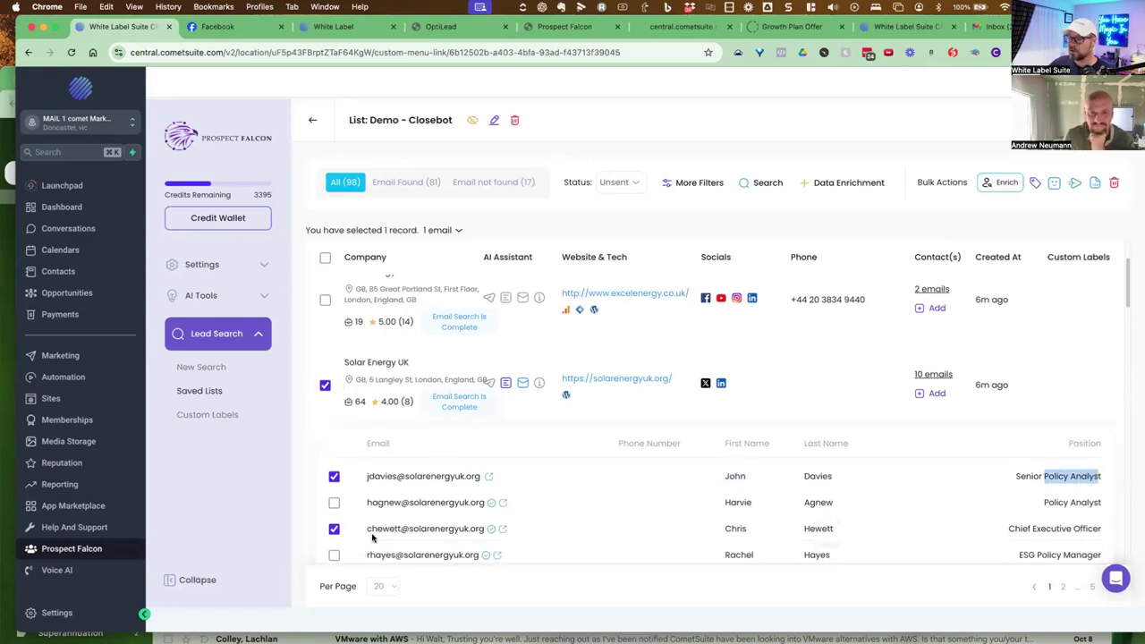
{"action": "left_click", "coordinate": [334, 476]}
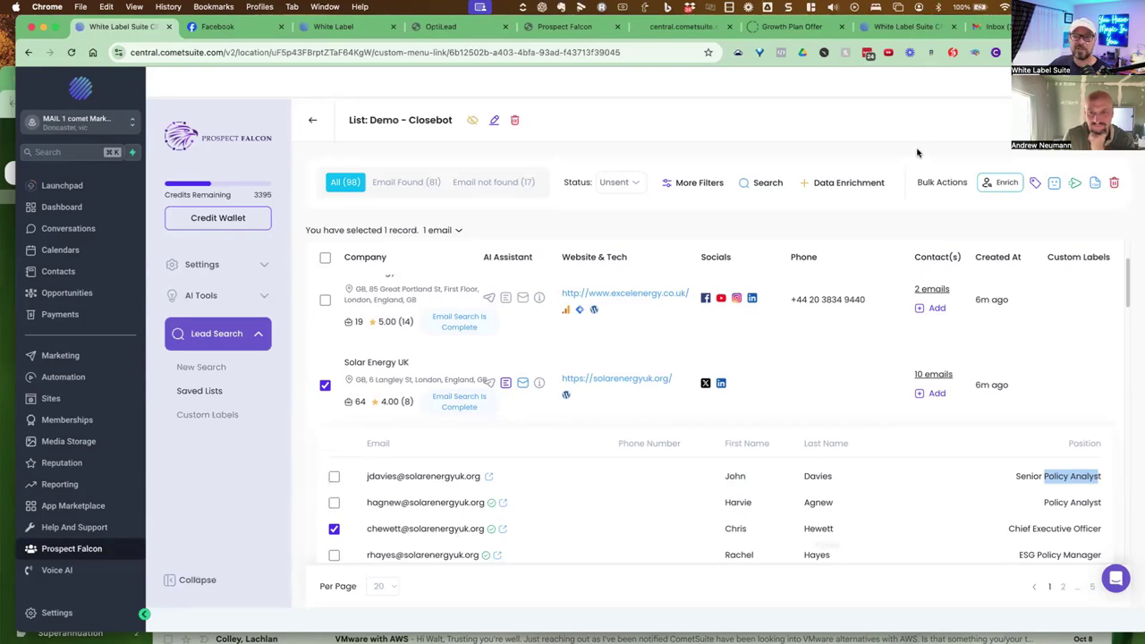
{"action": "left_click", "coordinate": [1076, 186]}
{"action": "left_click", "coordinate": [1029, 216]}
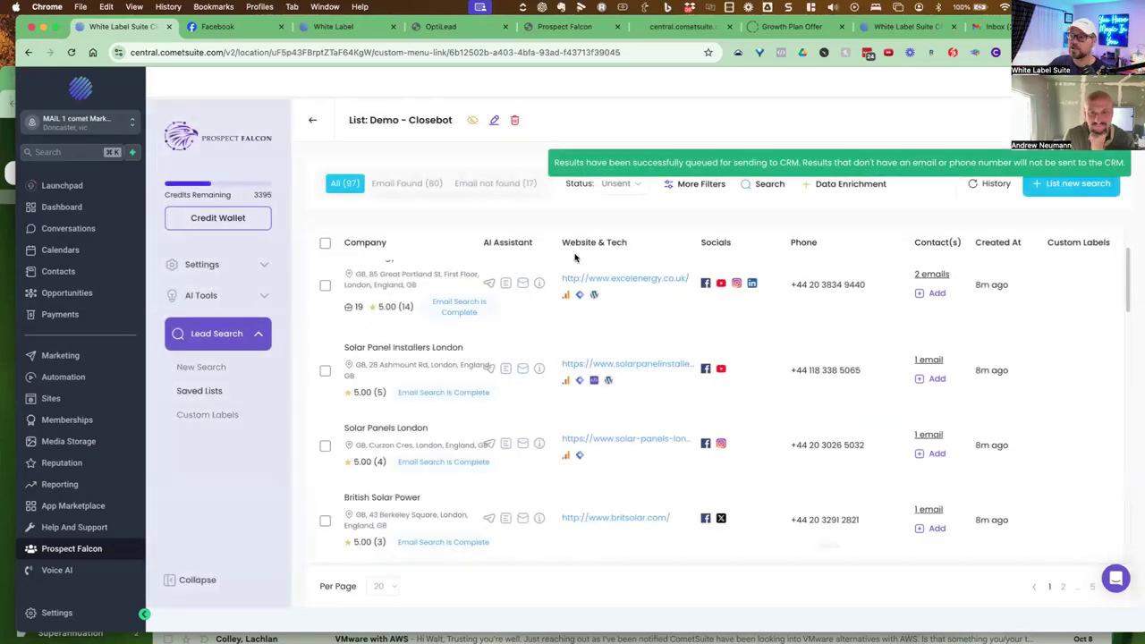
Refresh the CRM Contacts list and open the newly imported Solar Energy UK contact
{"action": "left_click", "coordinate": [77, 274]}
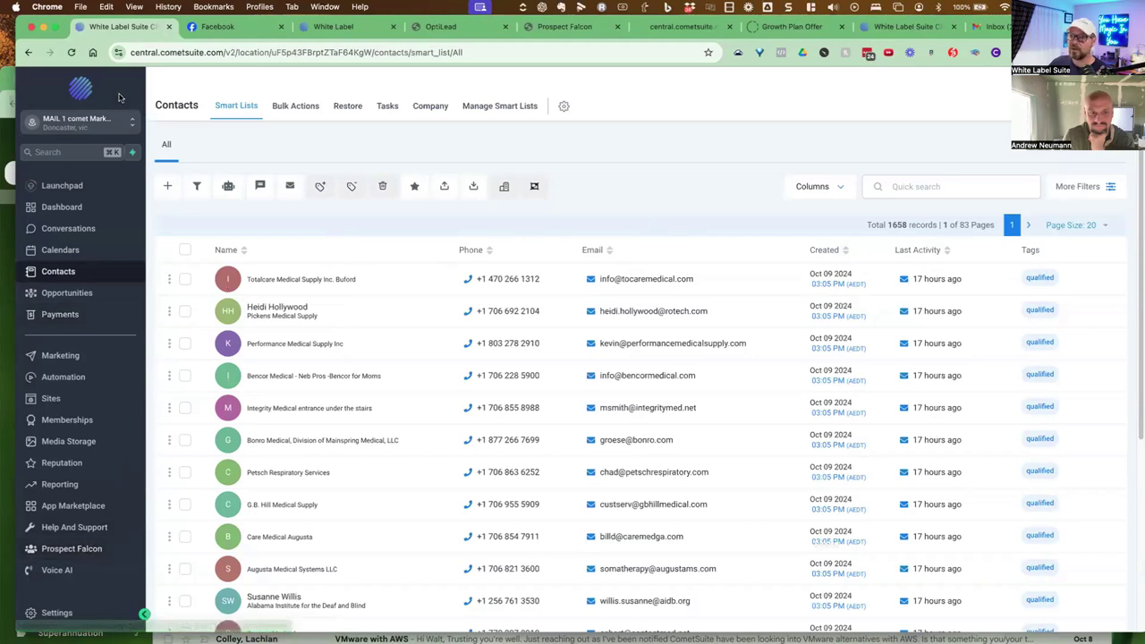
{"action": "left_click", "coordinate": [70, 52]}
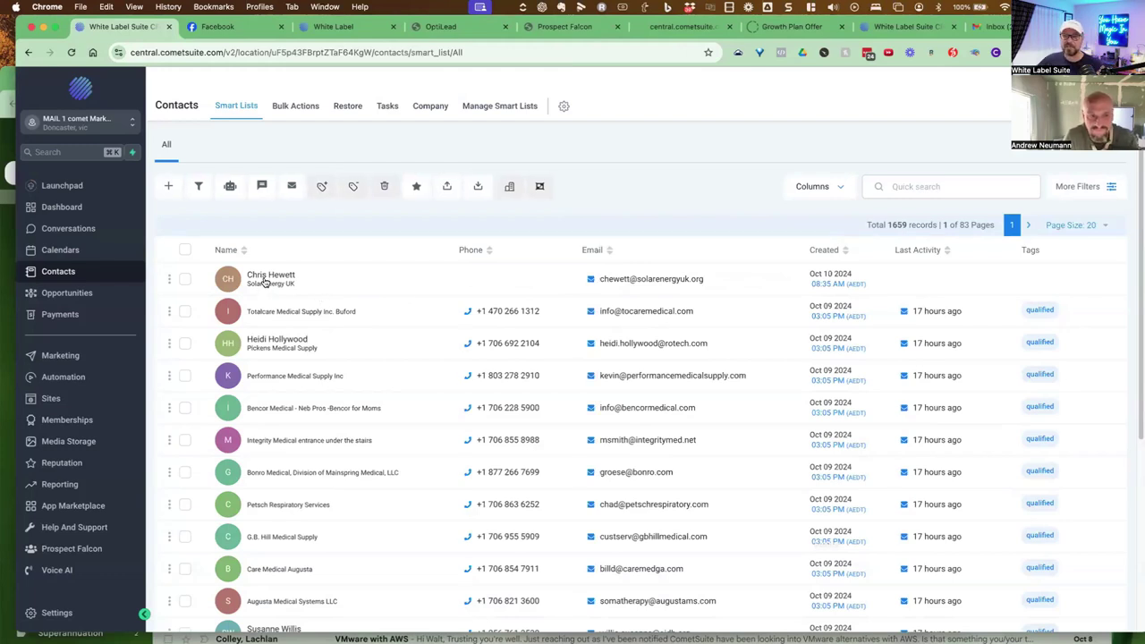
{"action": "left_click", "coordinate": [264, 283]}
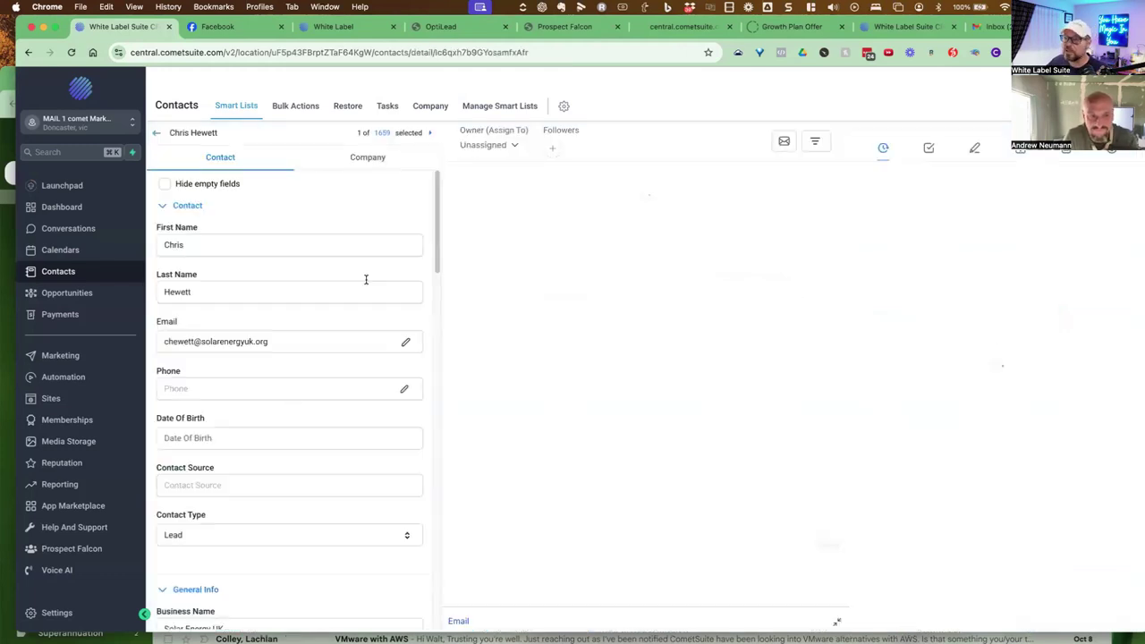
{"action": "left_click_drag", "start_coordinate": [439, 212], "coordinate": [435, 600]}
{"action": "left_click", "coordinate": [165, 184]}
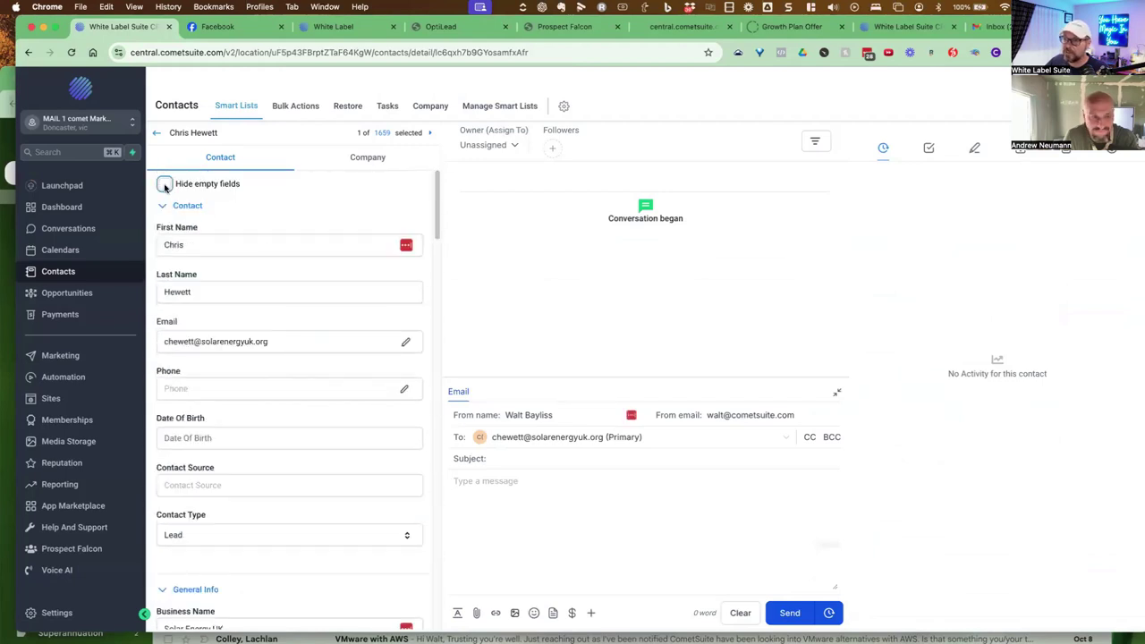
{"action": "left_click_drag", "start_coordinate": [438, 222], "coordinate": [437, 370]}
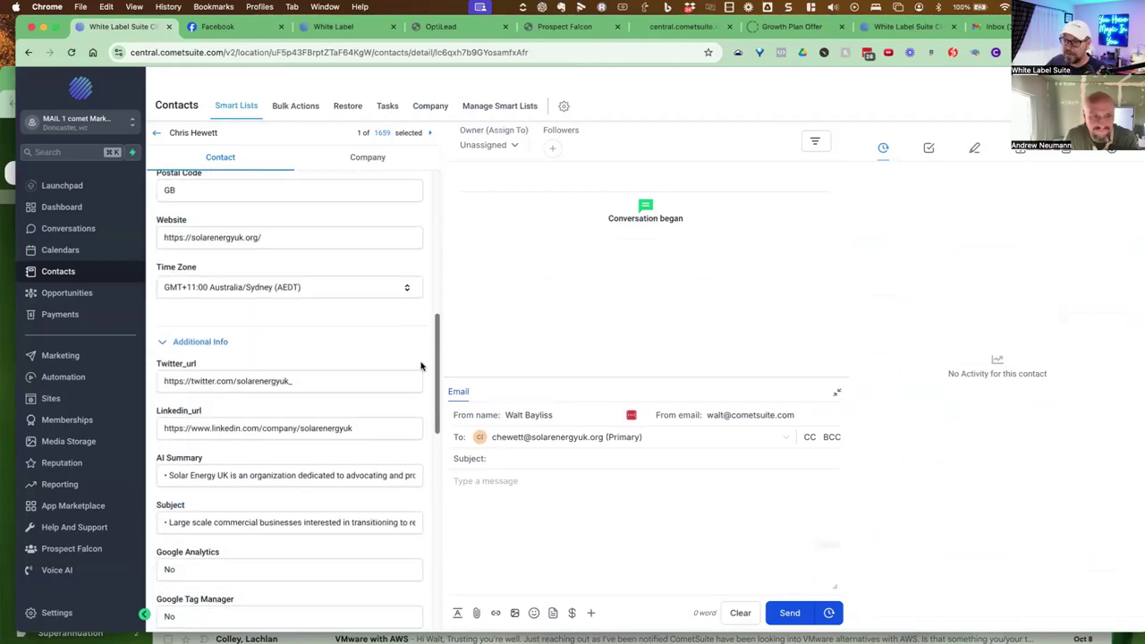
{"action": "scroll", "coordinate": [212, 406], "scroll_direction": "down", "scroll_amount": 1}
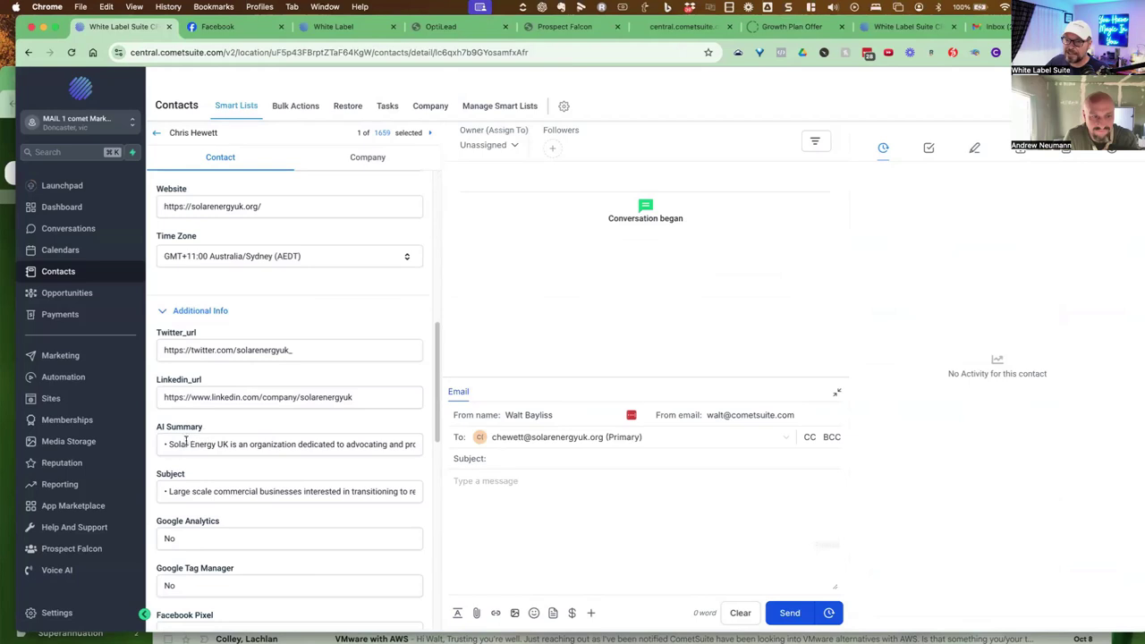
{"action": "left_click", "coordinate": [191, 440]}
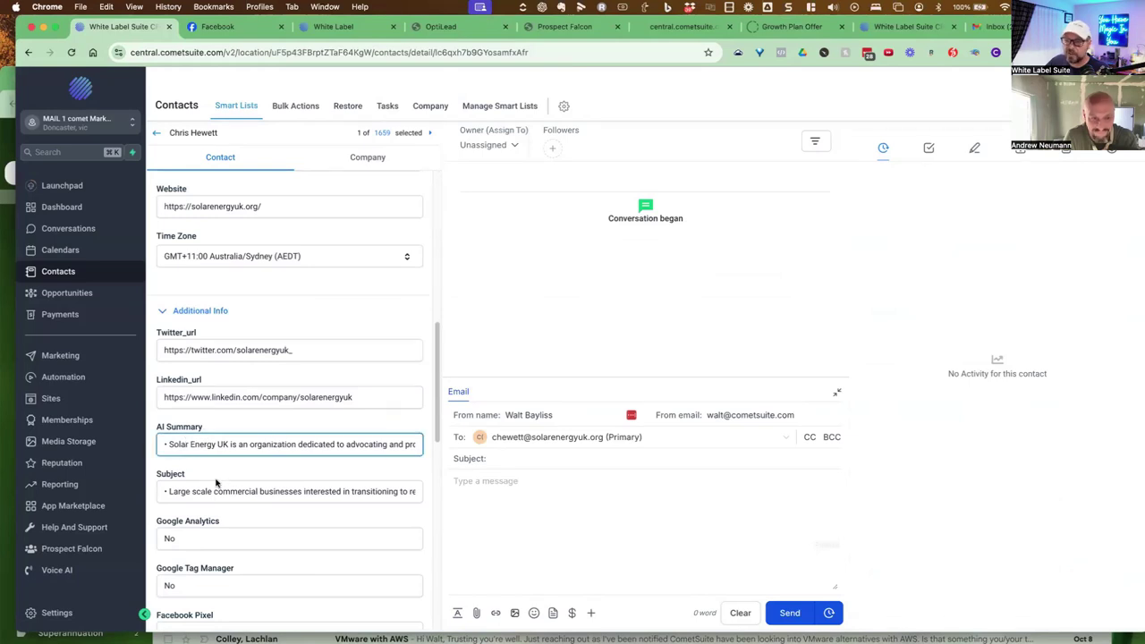
{"action": "scroll", "coordinate": [199, 486], "scroll_direction": "down", "scroll_amount": 1}
{"action": "left_click_drag", "start_coordinate": [191, 476], "coordinate": [287, 475]}
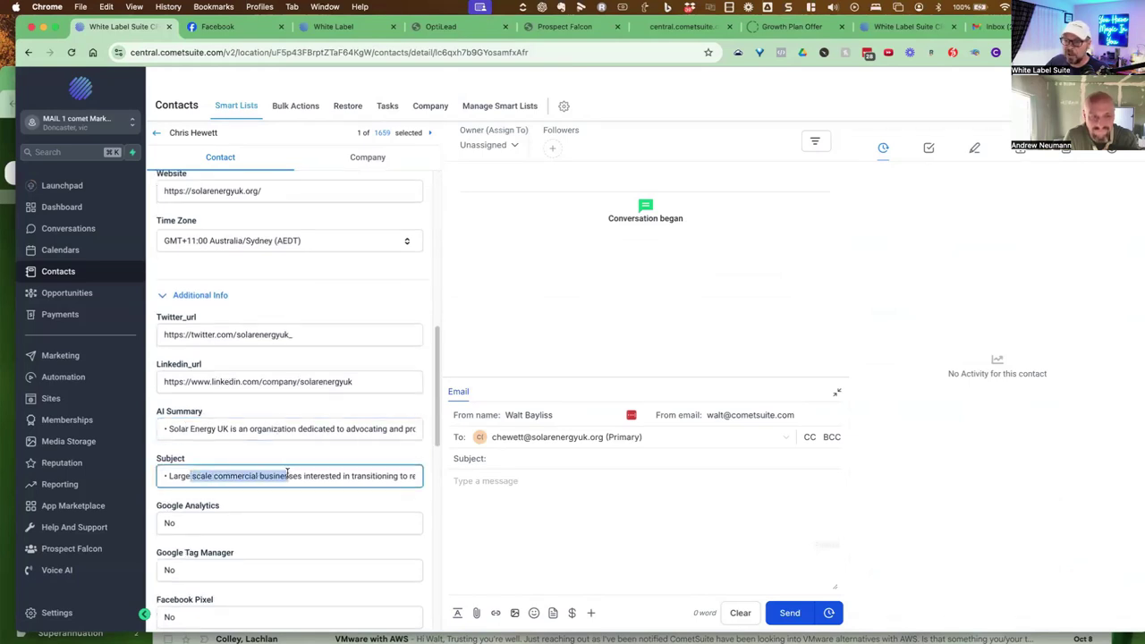
{"action": "scroll", "coordinate": [287, 471], "scroll_direction": "down", "scroll_amount": 3}
{"action": "scroll", "coordinate": [287, 471], "scroll_direction": "up", "scroll_amount": 15}
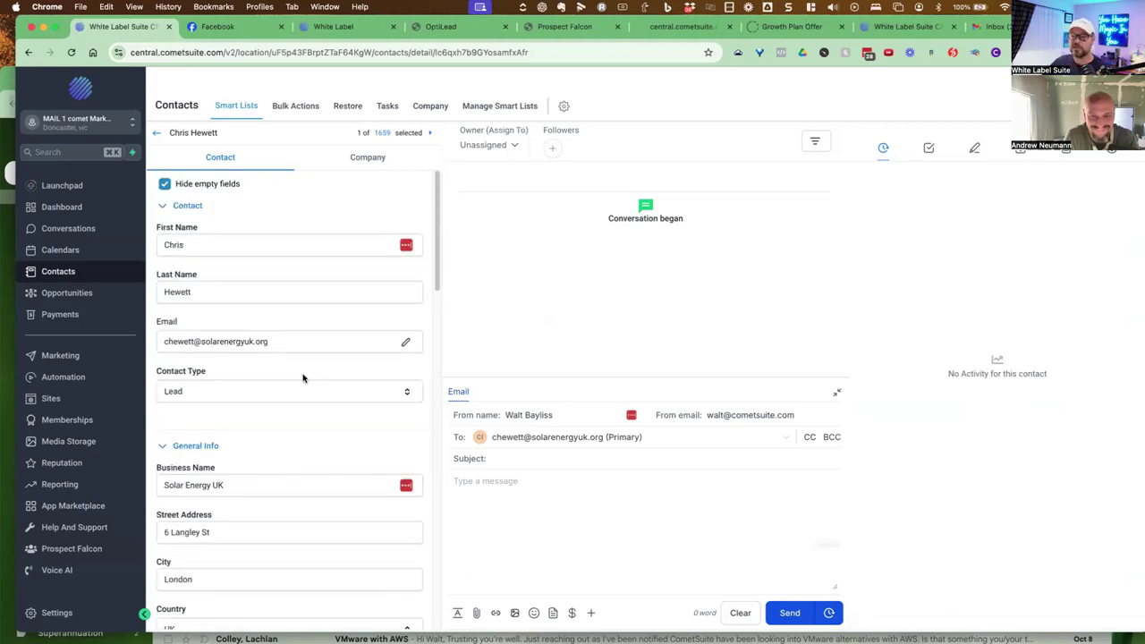
{"action": "left_click_drag", "start_coordinate": [437, 258], "coordinate": [438, 243]}
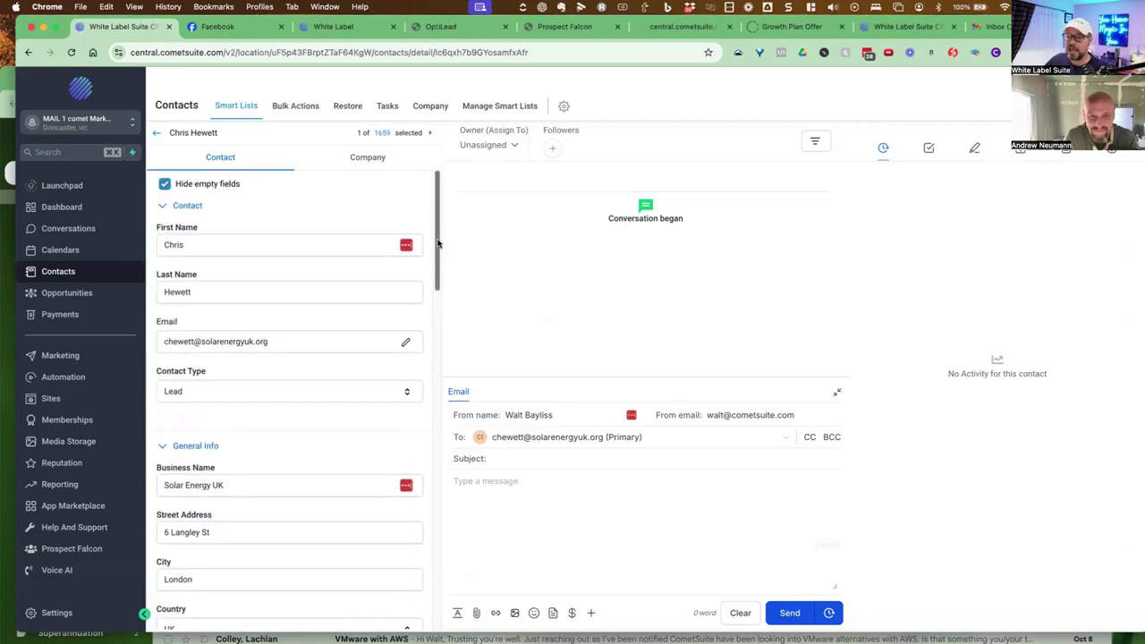
{"action": "left_click", "coordinate": [166, 184]}
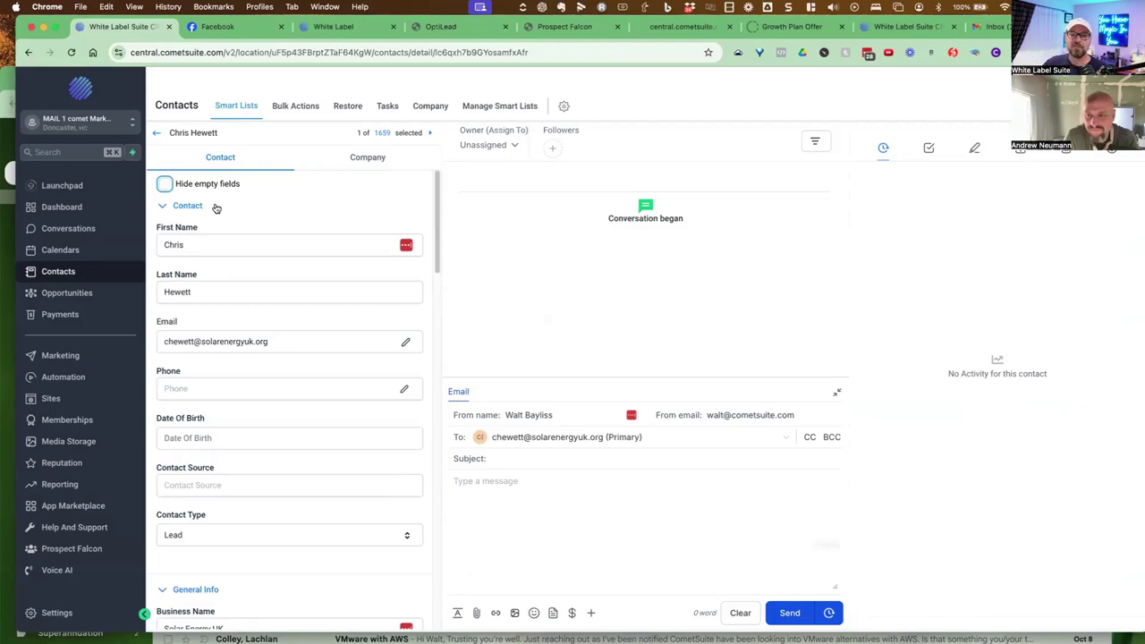
Enter the contact's mobile number in the empty Phone field and save the record
{"action": "left_click", "coordinate": [216, 385]}
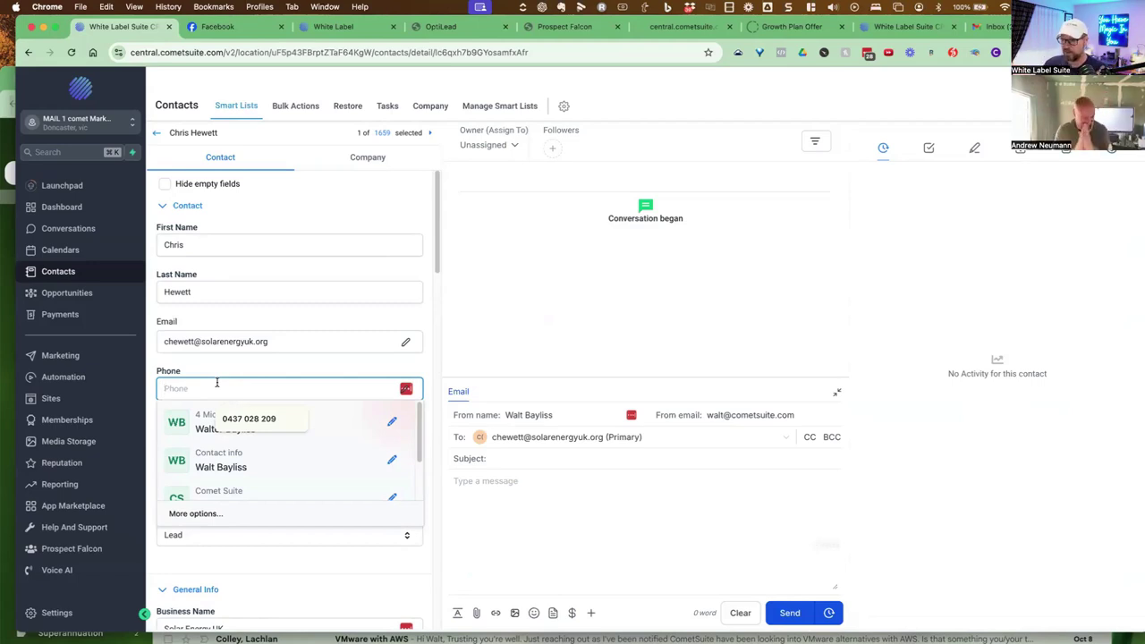
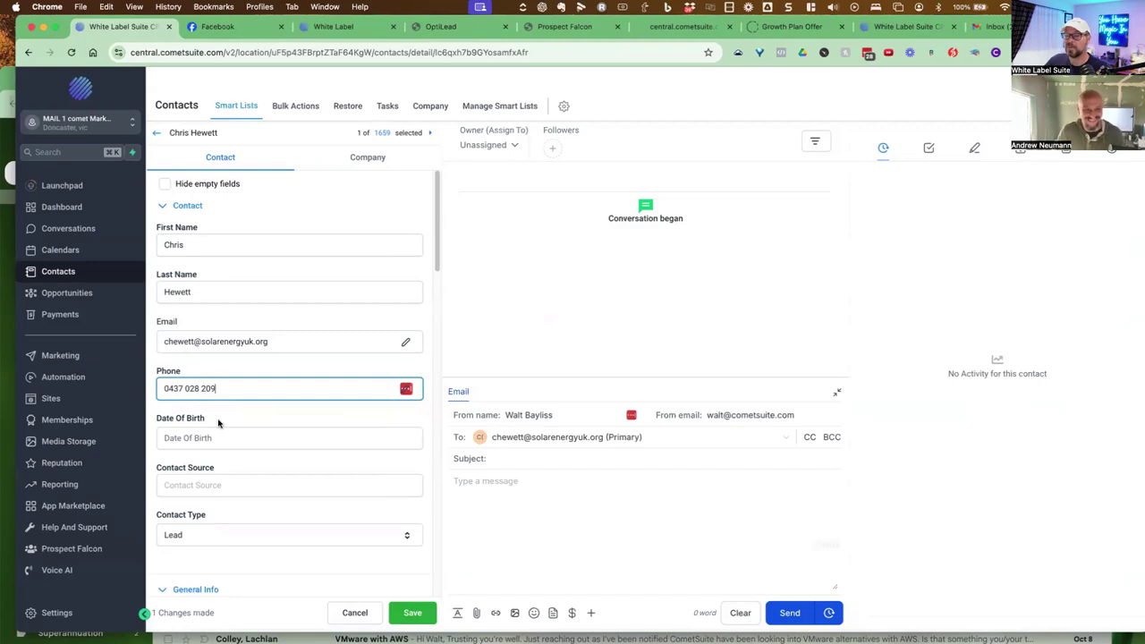
{"action": "left_click", "coordinate": [409, 612]}
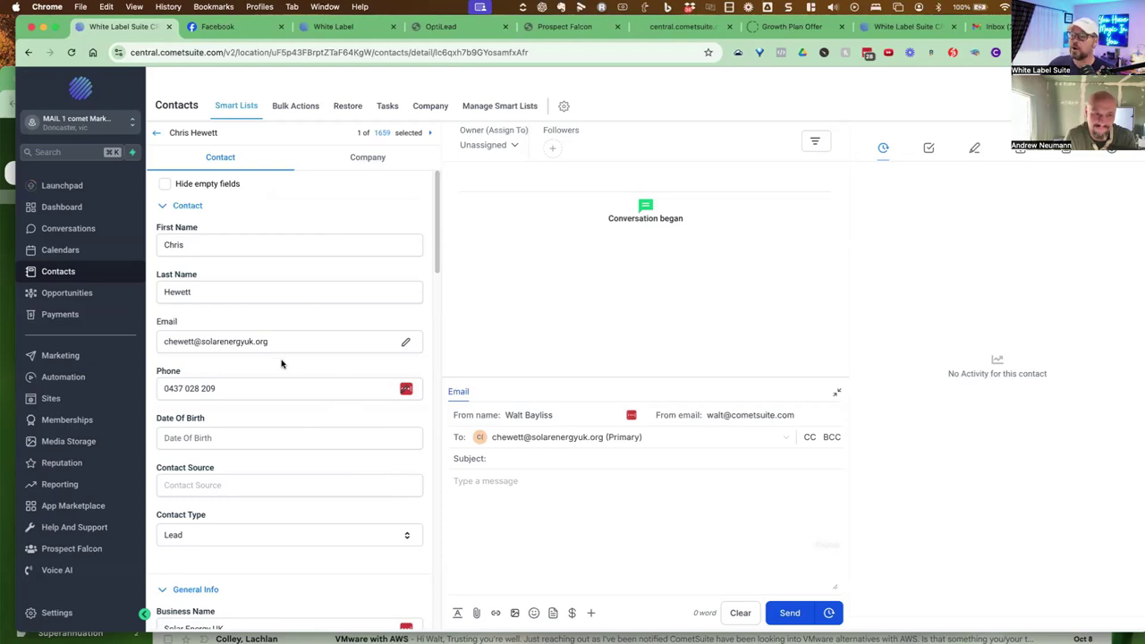
On the CometSuite funnel preview, open the 'Where Shall We Send It?' form via 'Send It Now!'
{"action": "left_click", "coordinate": [549, 32]}
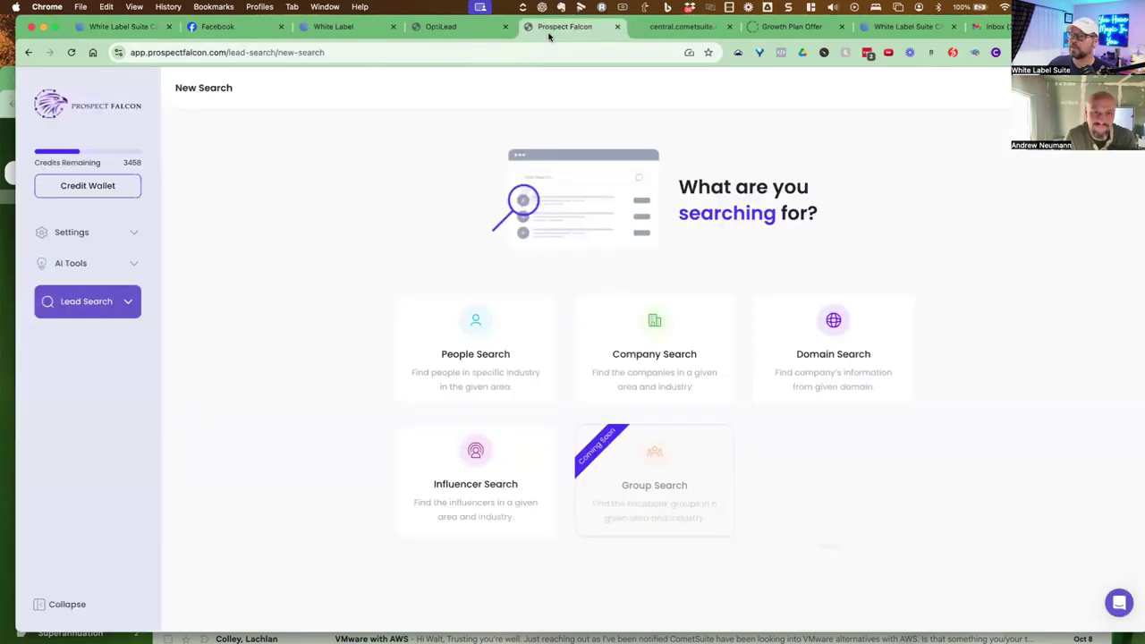
{"action": "left_click", "coordinate": [667, 27]}
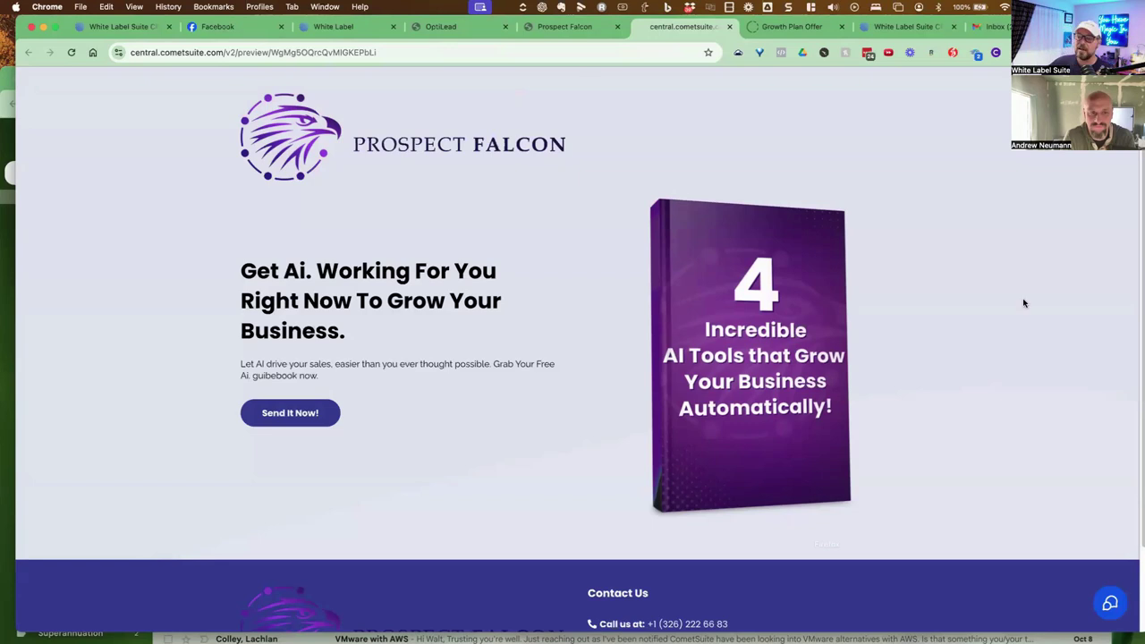
{"action": "left_click", "coordinate": [315, 426]}
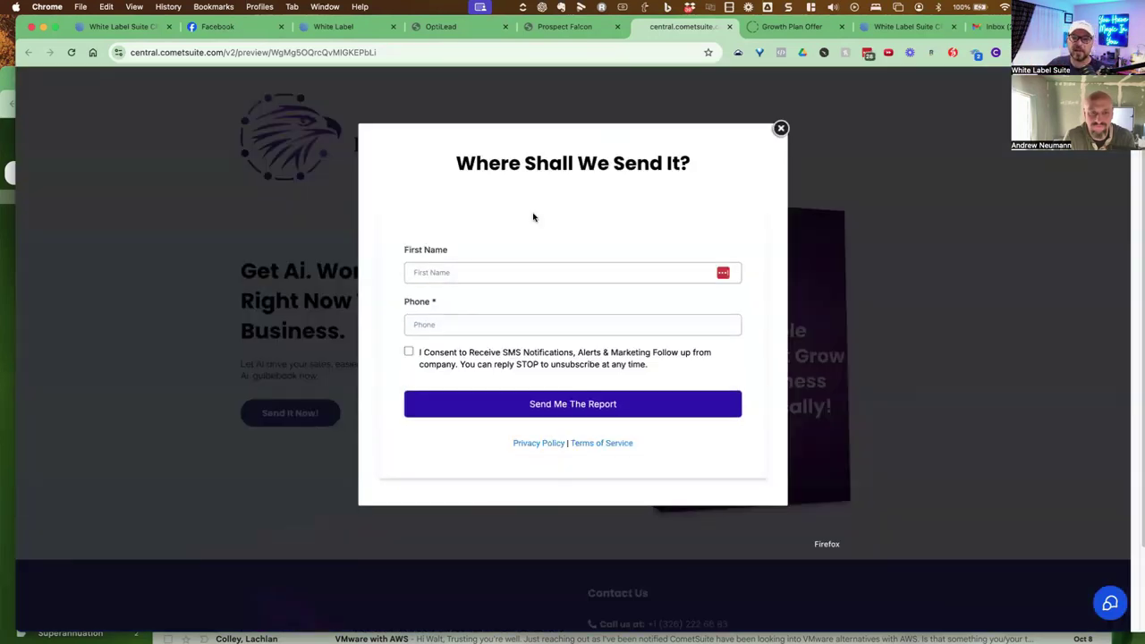
Enter a first name and phone number, tick SMS consent, and submit with 'Send Me The Report'
{"action": "left_click", "coordinate": [483, 273]}
{"action": "type", "text": "chris"}
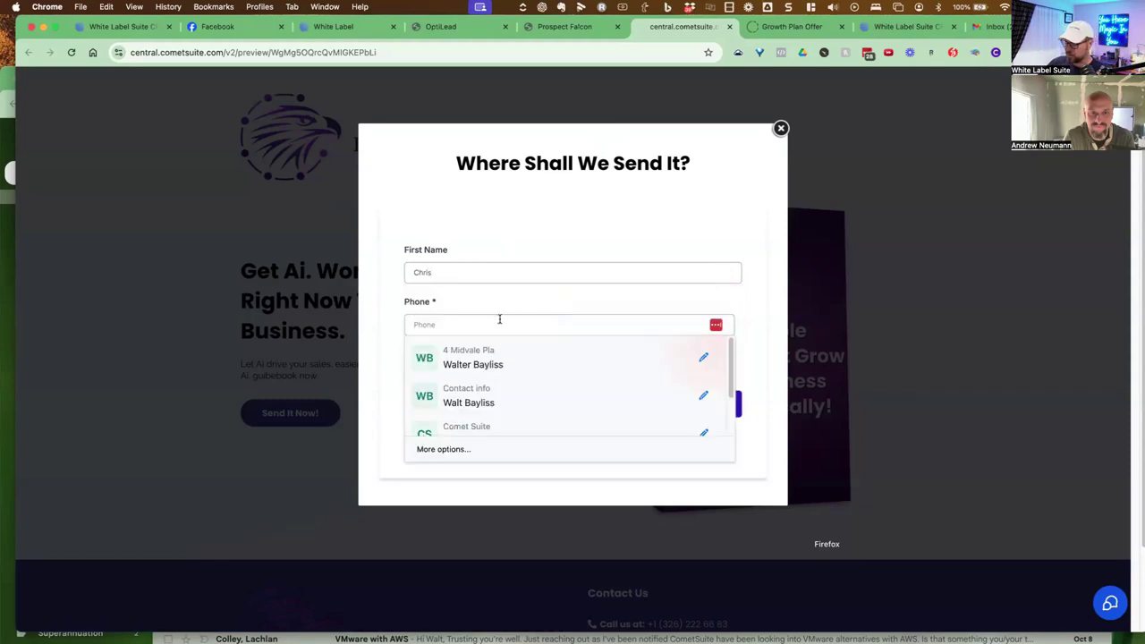
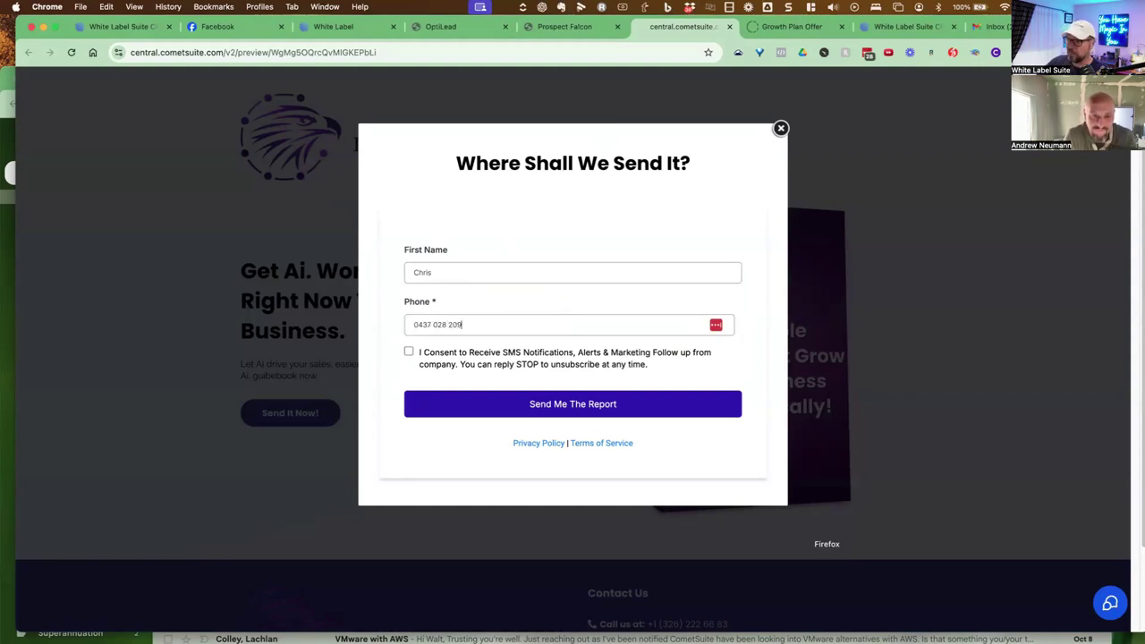
{"action": "left_click", "coordinate": [409, 352]}
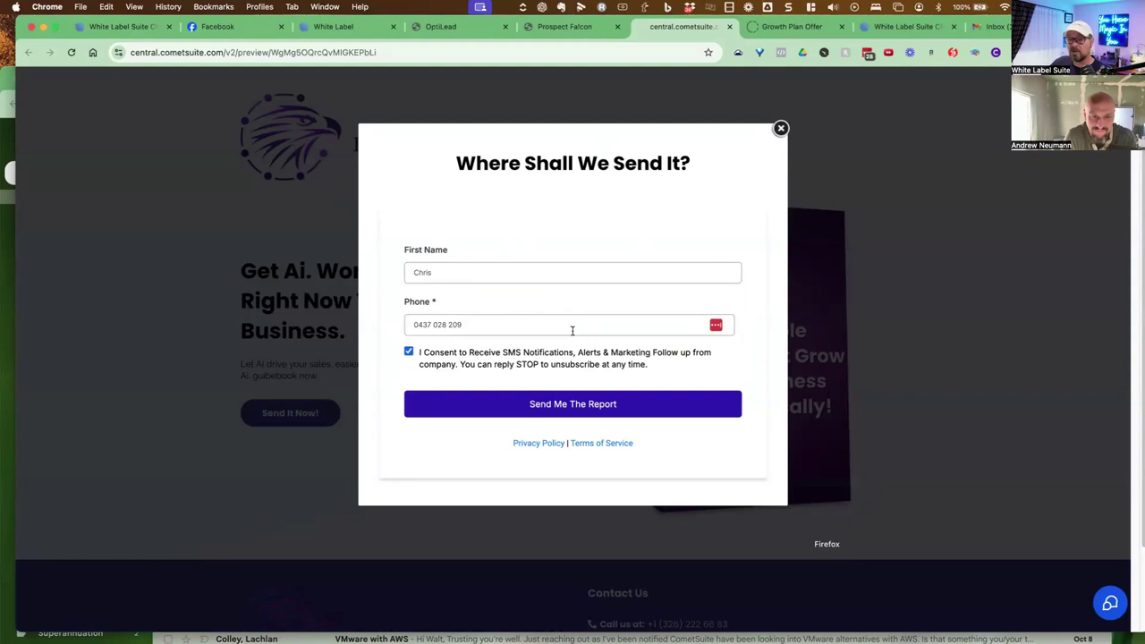
{"action": "left_click", "coordinate": [576, 400]}
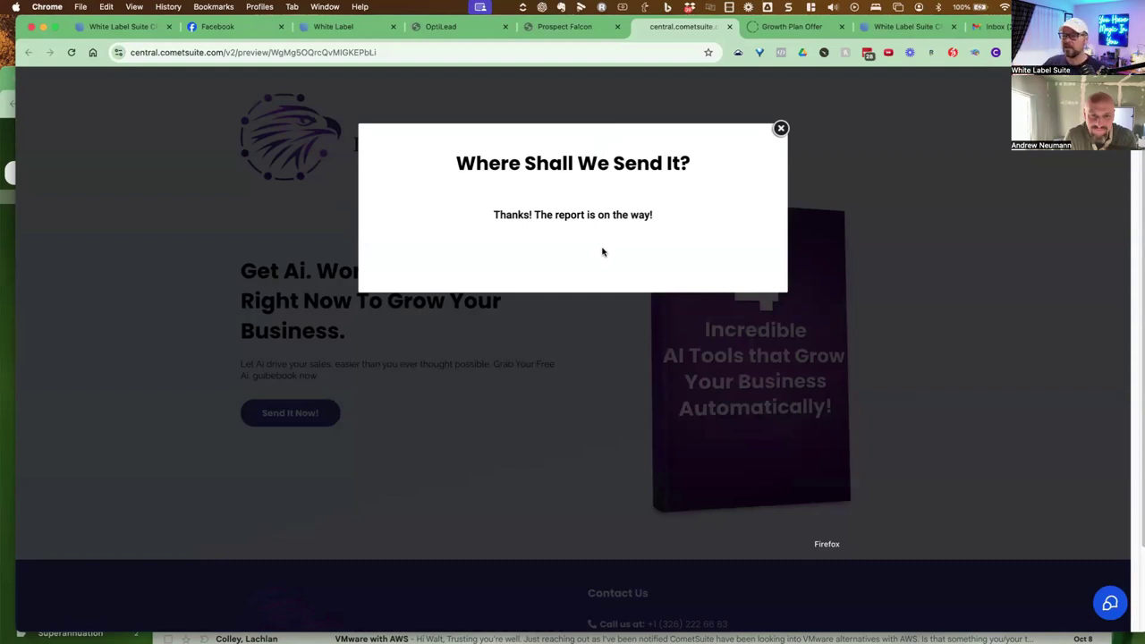
Launch iPhone Mirroring and open the top Messages thread holding the AI report text
{"action": "mouse_move", "coordinate": [565, 637]}
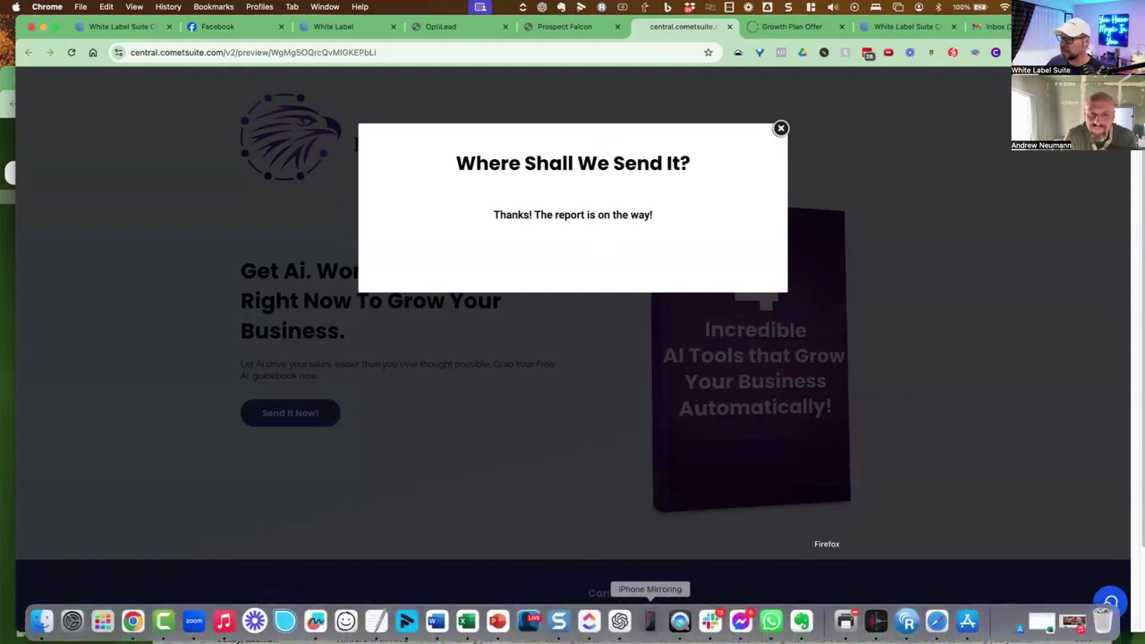
{"action": "left_click", "coordinate": [651, 616]}
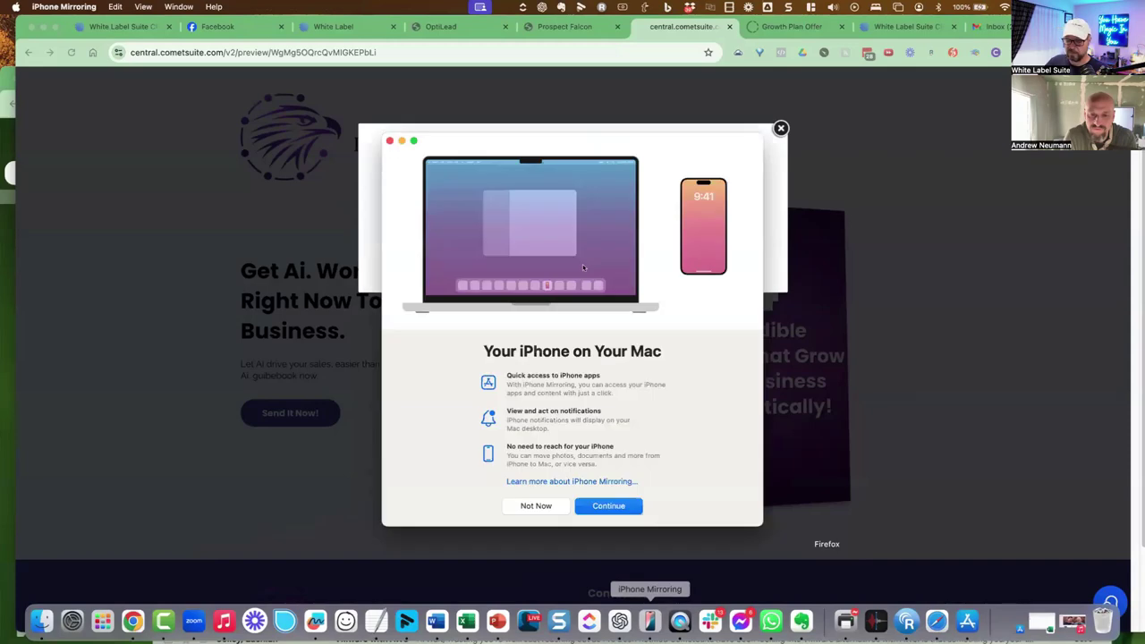
{"action": "left_click", "coordinate": [609, 505]}
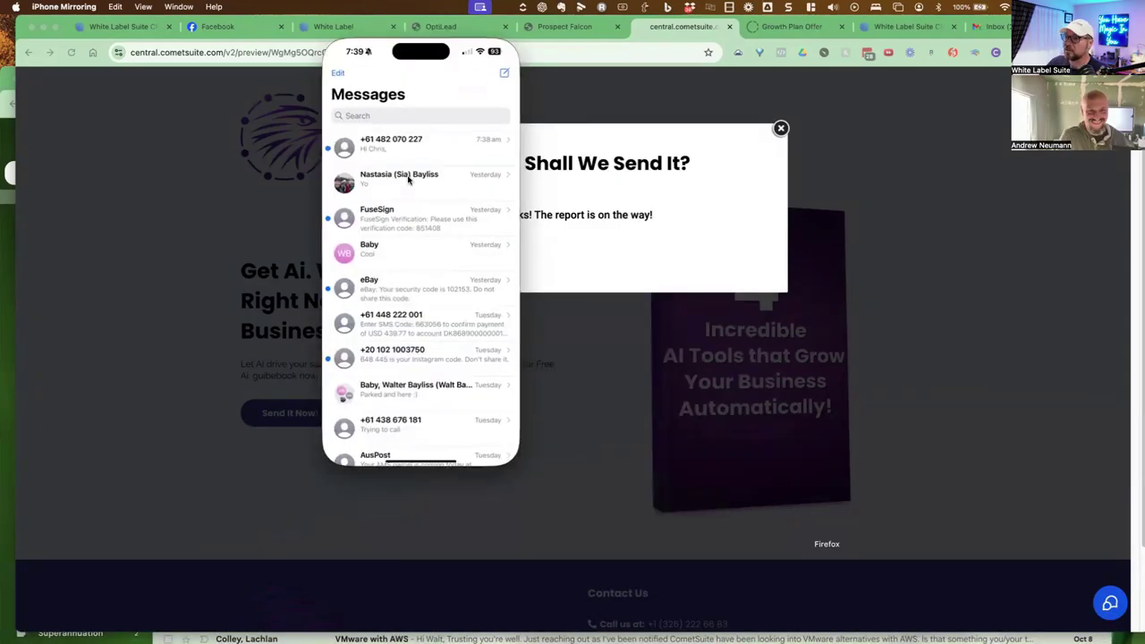
{"action": "left_click", "coordinate": [399, 152]}
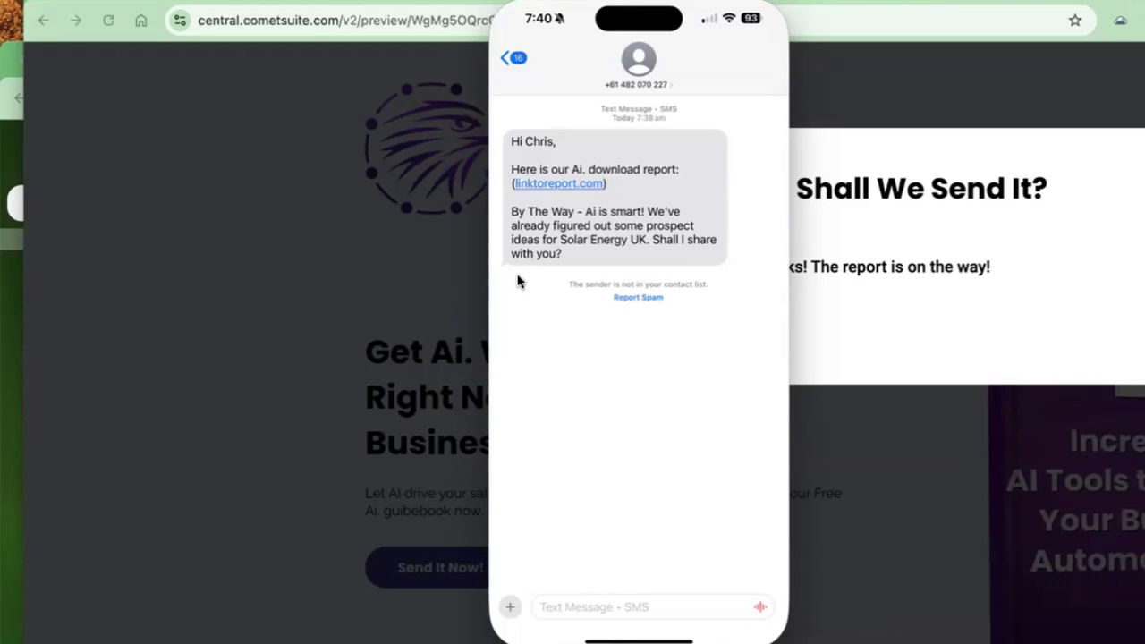
Send the reply 'Sure. Send it...' accepting the offer of prospect ideas
{"action": "left_click", "coordinate": [568, 610]}
{"action": "type", "text": "Sure. Send"}
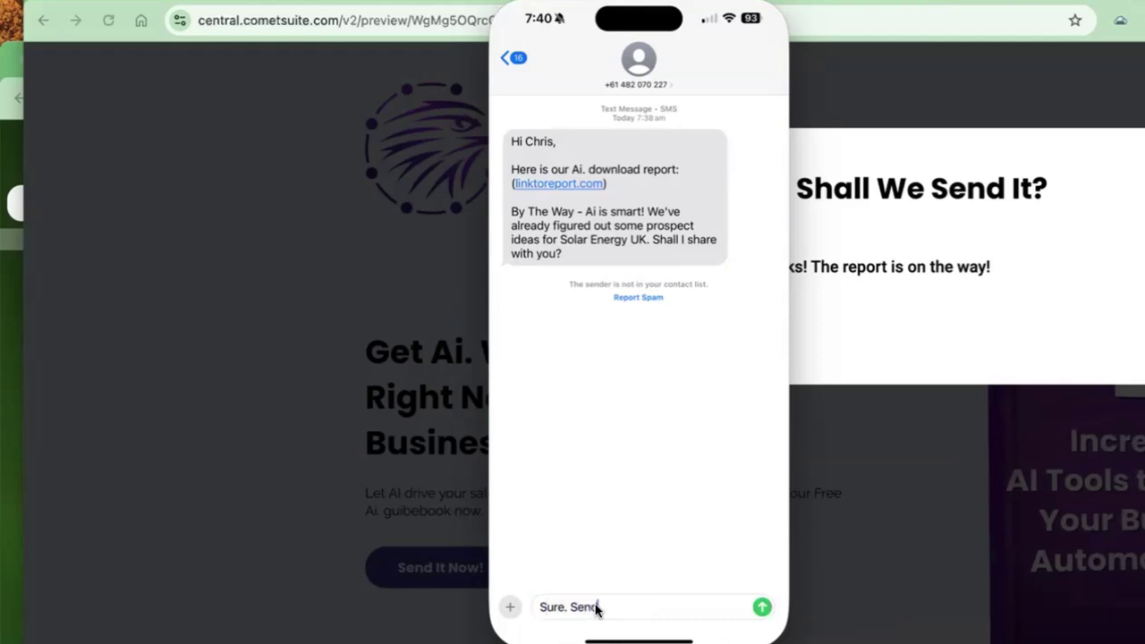
{"action": "type", "text": " it..."}
{"action": "key", "text": "Return"}
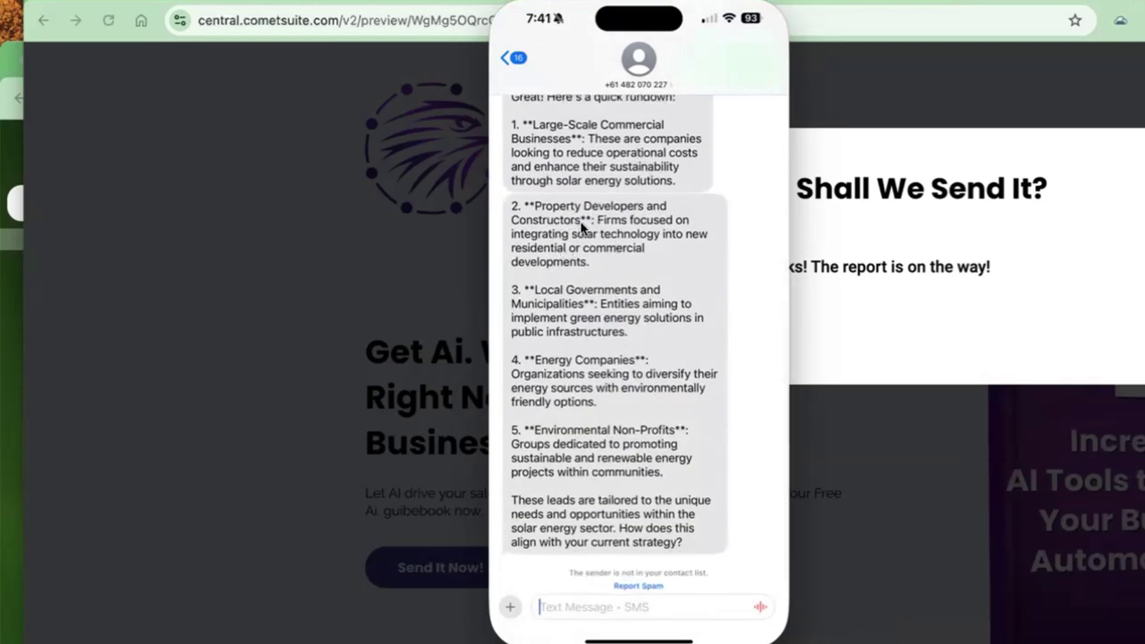
{"action": "scroll", "coordinate": [618, 354], "scroll_direction": "up", "scroll_amount": 1}
{"action": "scroll", "coordinate": [617, 354], "scroll_direction": "up", "scroll_amount": 5}
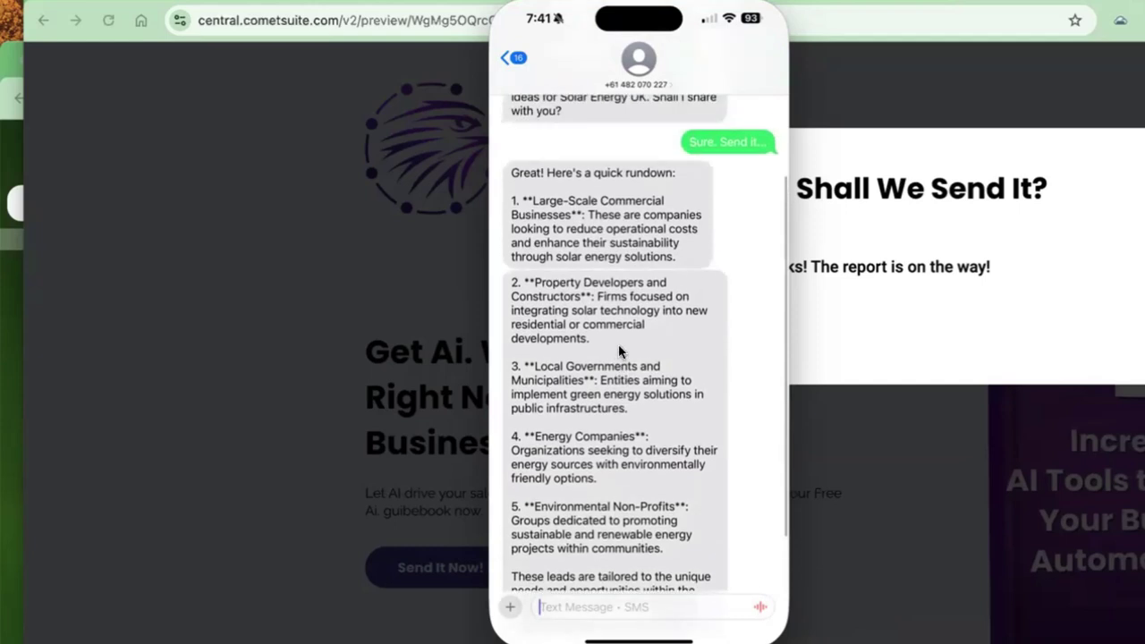
{"action": "scroll", "coordinate": [628, 316], "scroll_direction": "down", "scroll_amount": 5}
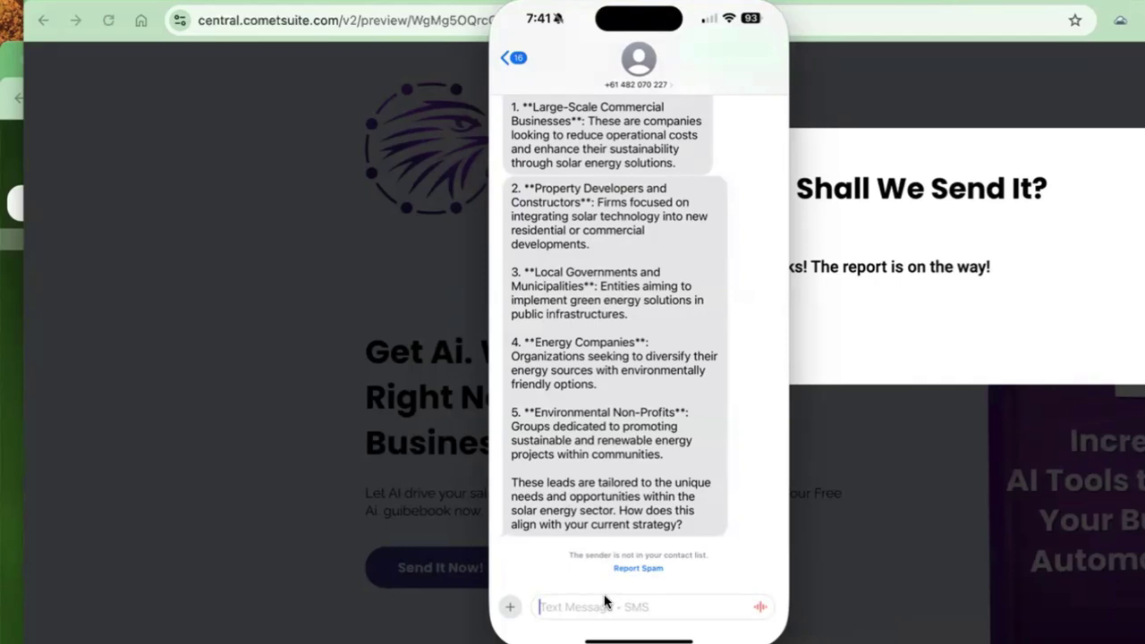
Send the follow-up text 'What else do you already know about me?'
{"action": "type", "text": "Wha"}
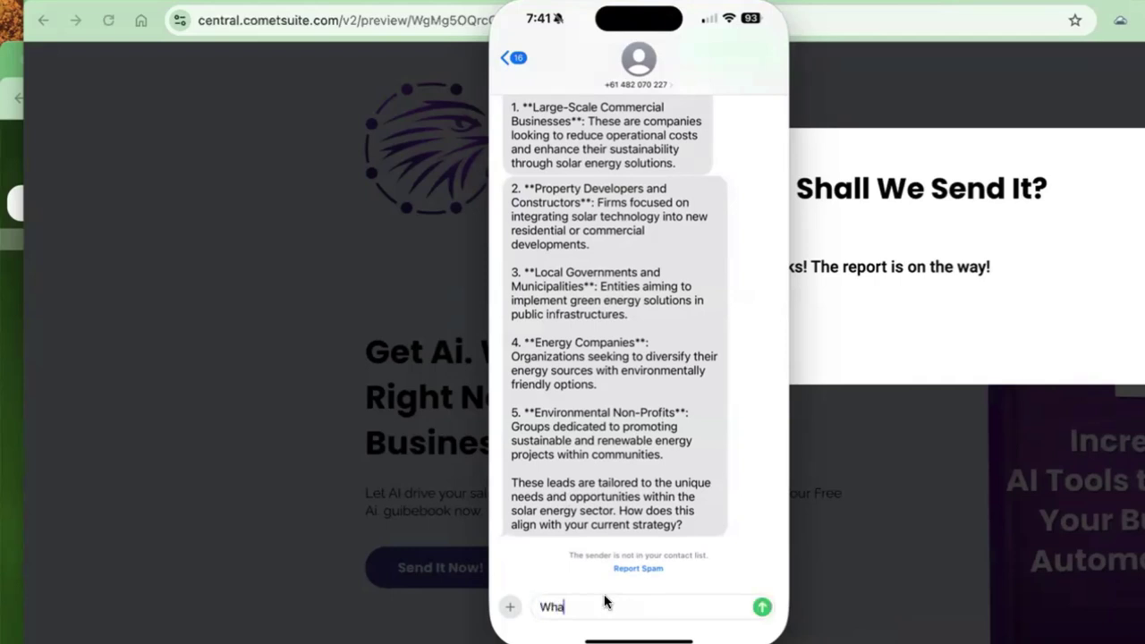
{"action": "type", "text": "t else do you already know about me?"}
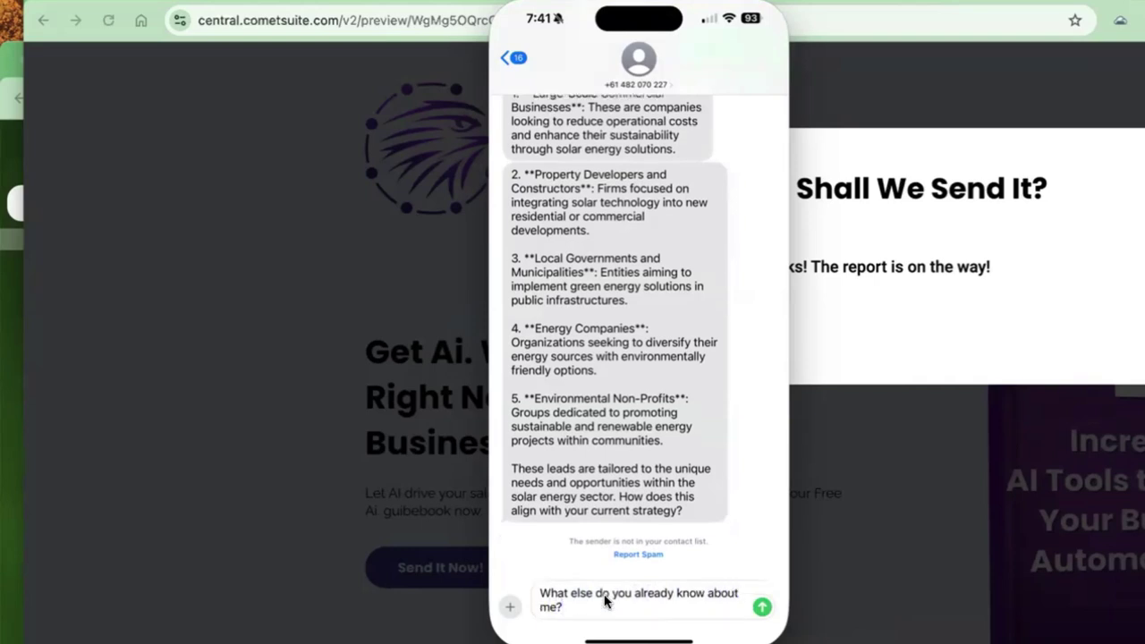
{"action": "key", "text": "Return"}
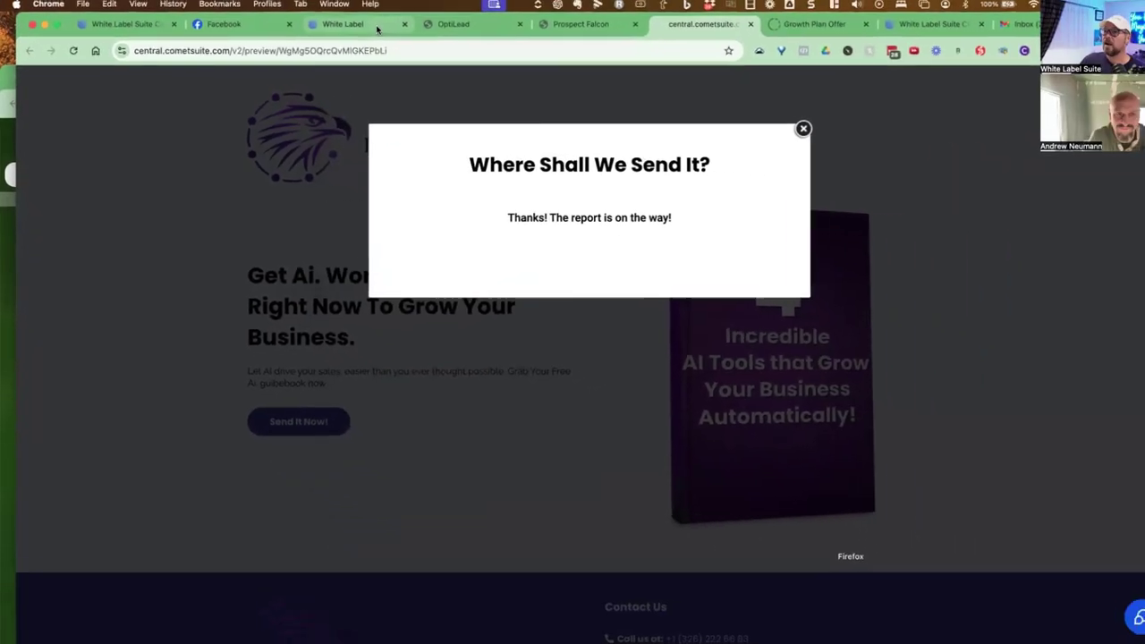
Switch from the White Label tab to the Prospect Falcon Lead Search > New Search page
{"action": "left_click", "coordinate": [333, 26]}
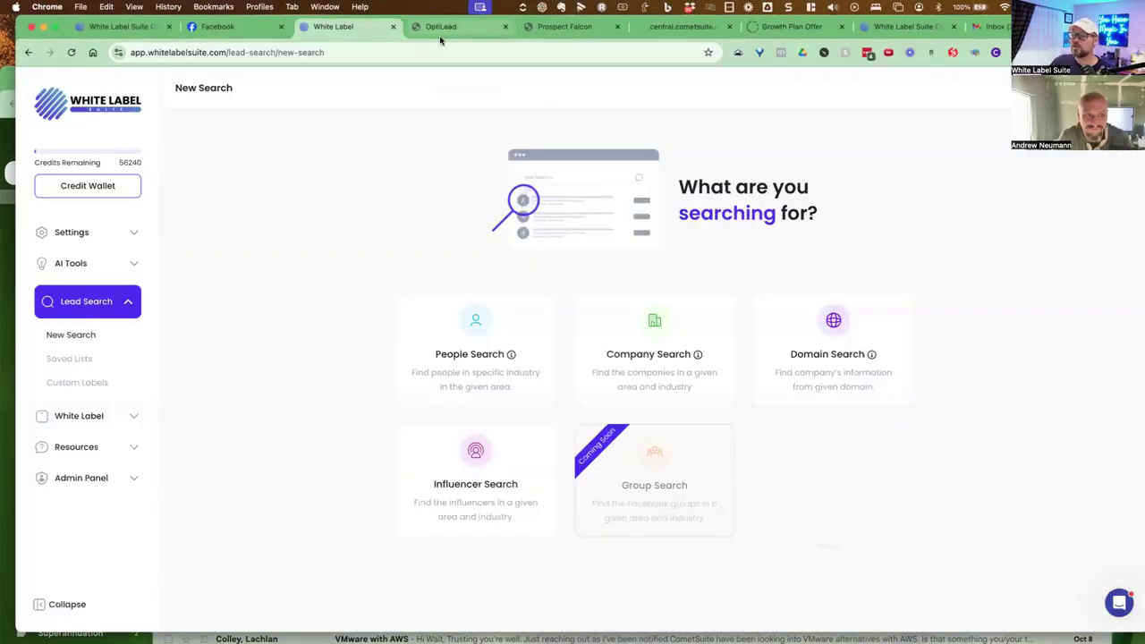
{"action": "left_click", "coordinate": [566, 26]}
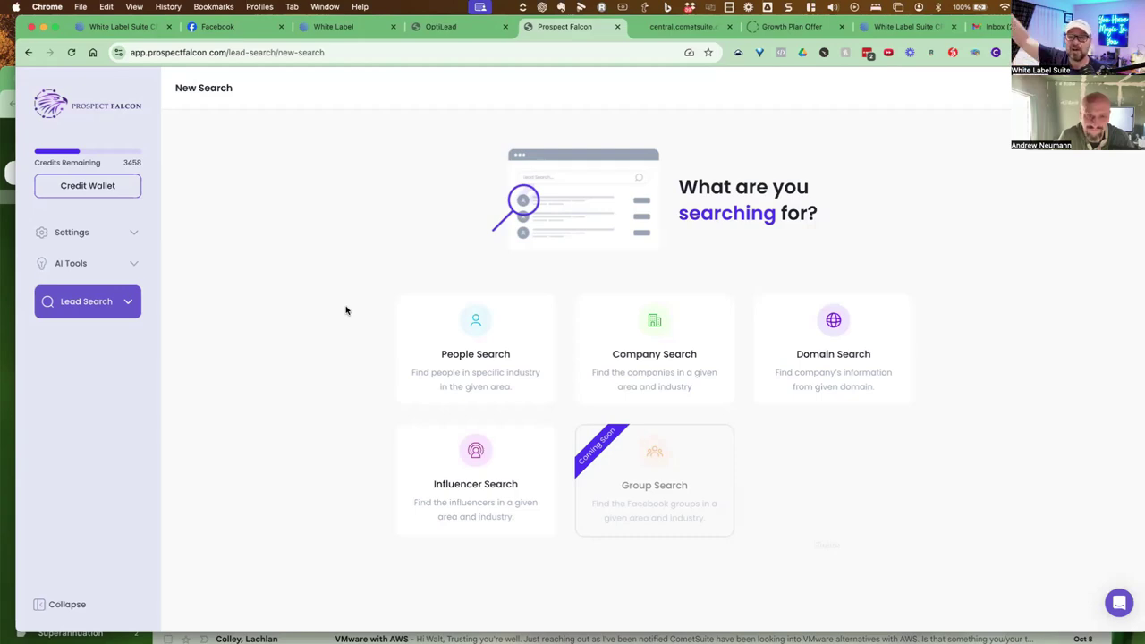
Choose an Influencer search in New York State, United States, saving results to the Philanthropy list
{"action": "left_click", "coordinate": [451, 456]}
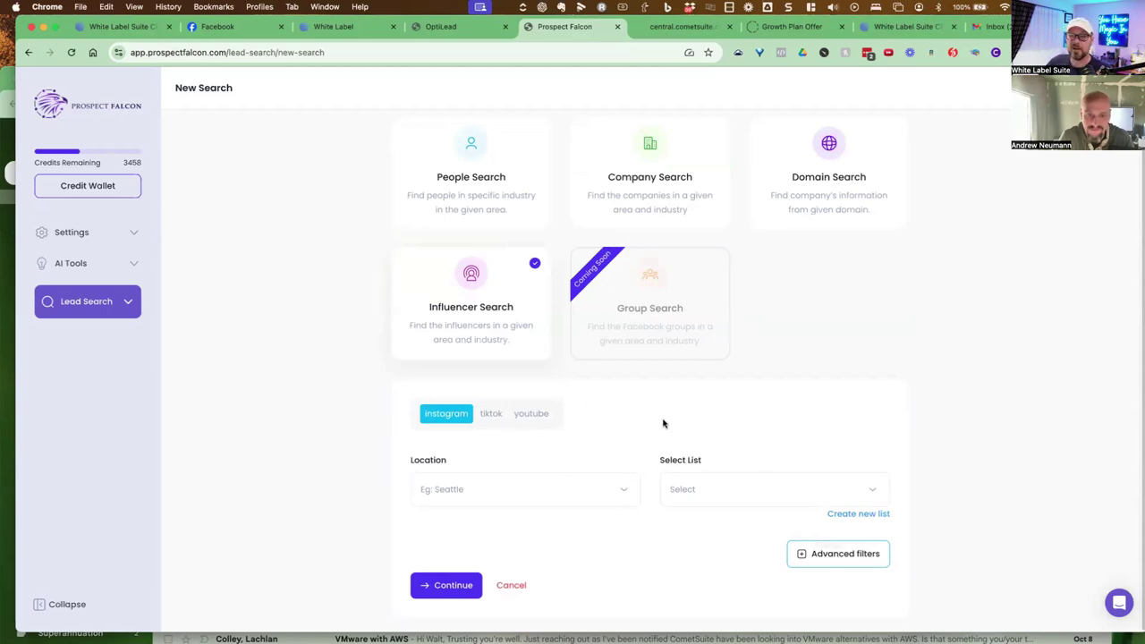
{"action": "left_click", "coordinate": [510, 491]}
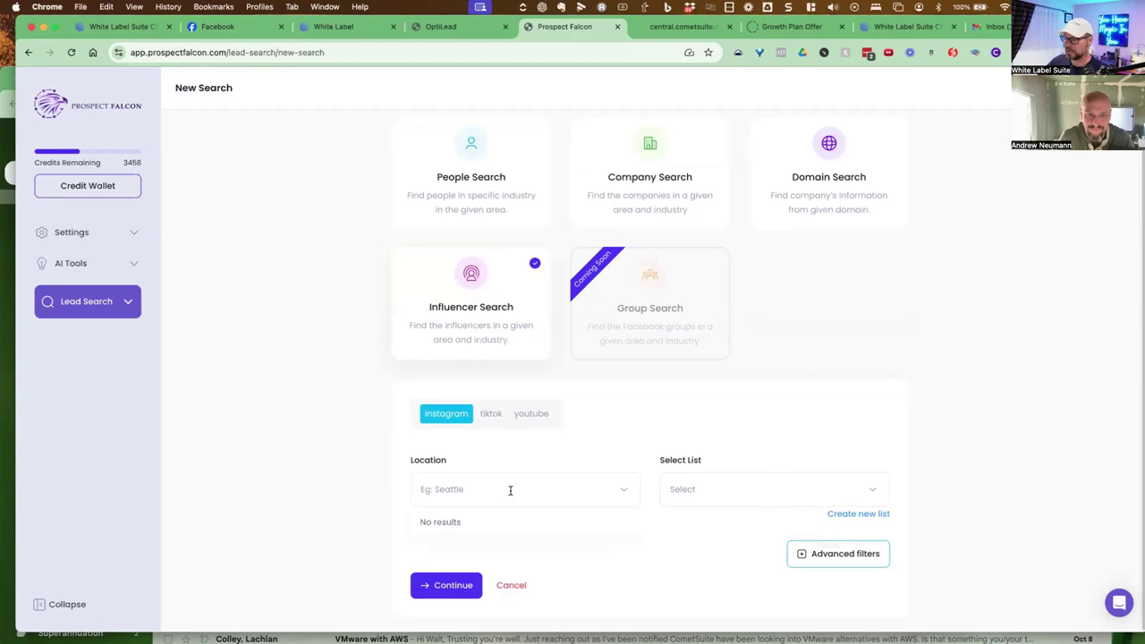
{"action": "type", "text": "new york"}
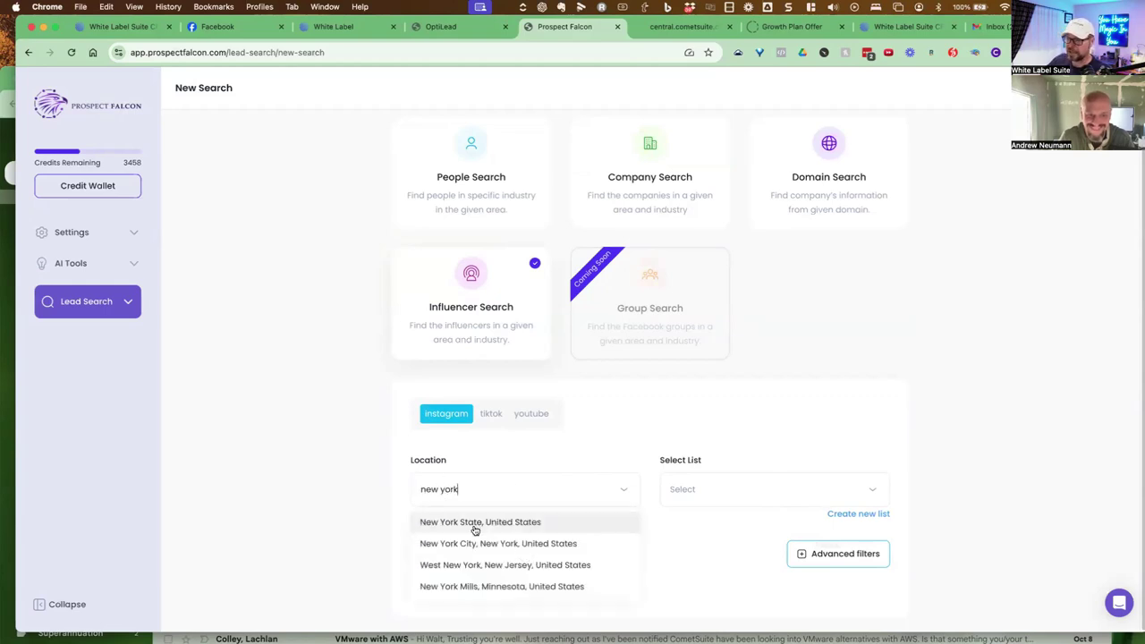
{"action": "left_click", "coordinate": [473, 523]}
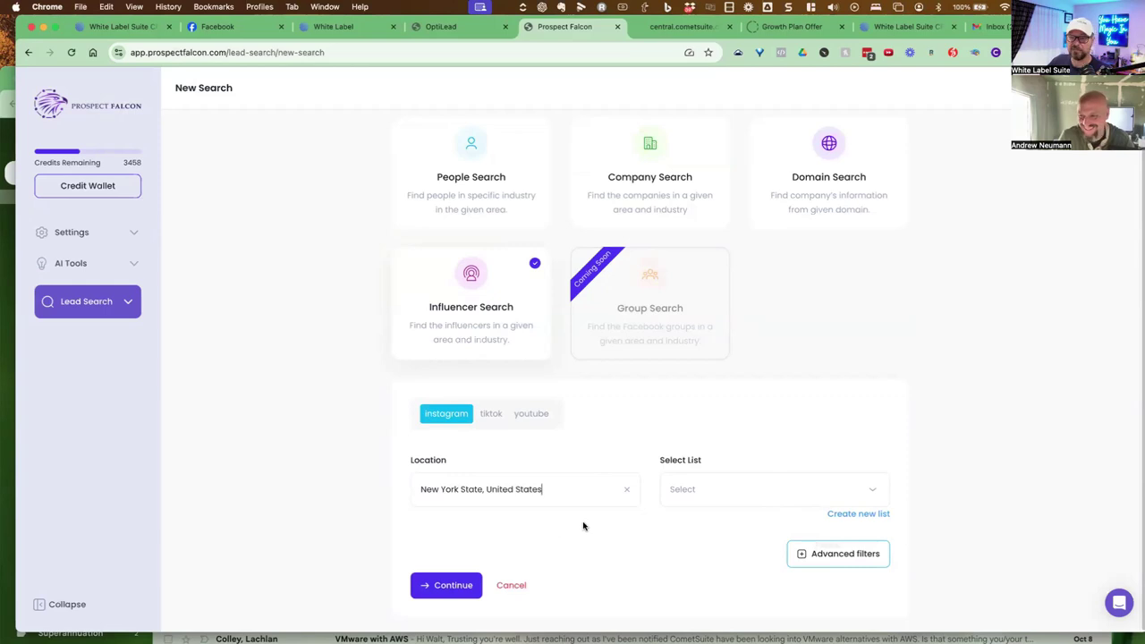
{"action": "left_click", "coordinate": [761, 498]}
{"action": "left_click", "coordinate": [723, 523]}
Add the description keyword 'network marketing' under the extra search filters
{"action": "left_click", "coordinate": [826, 550]}
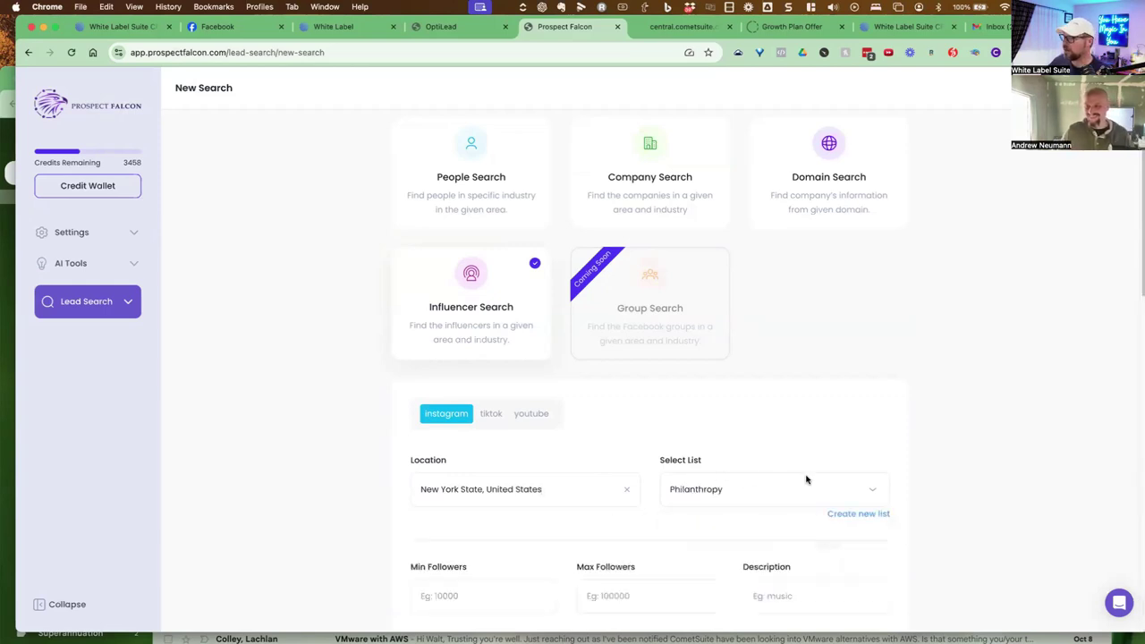
{"action": "scroll", "coordinate": [725, 446], "scroll_direction": "down", "scroll_amount": 3}
{"action": "left_click", "coordinate": [776, 441]}
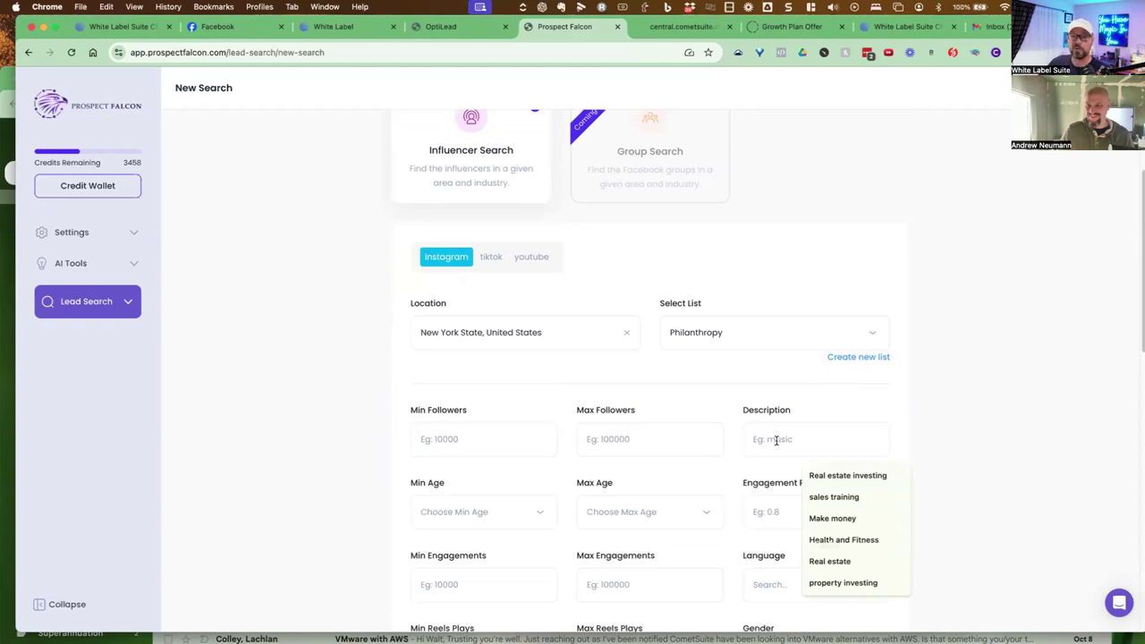
{"action": "type", "text": "ne"}
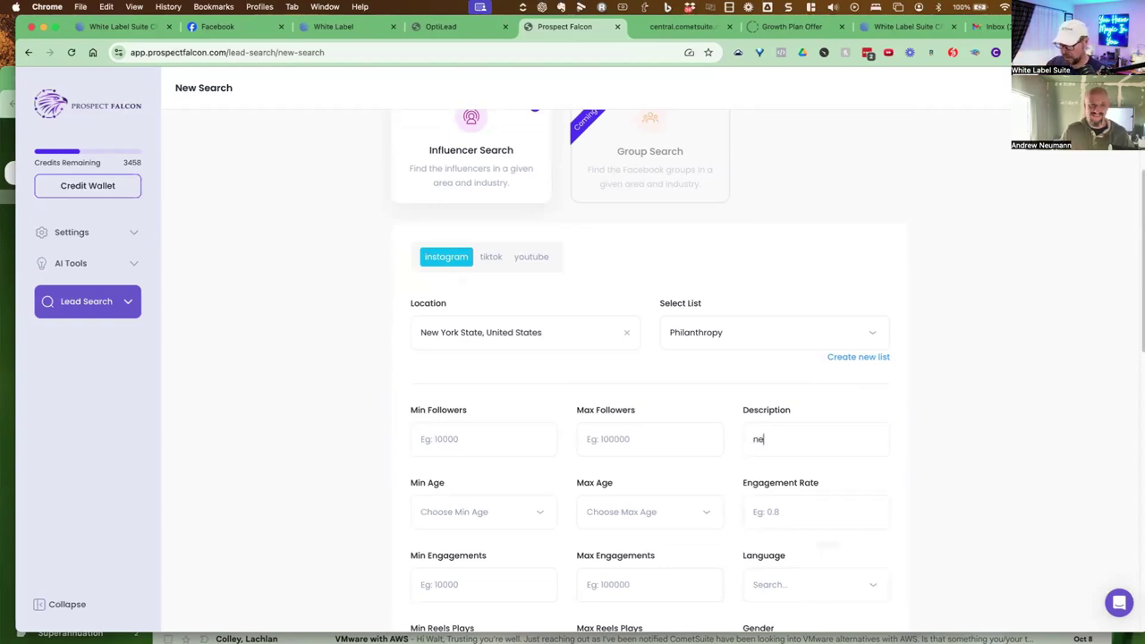
{"action": "type", "text": "twork marketing"}
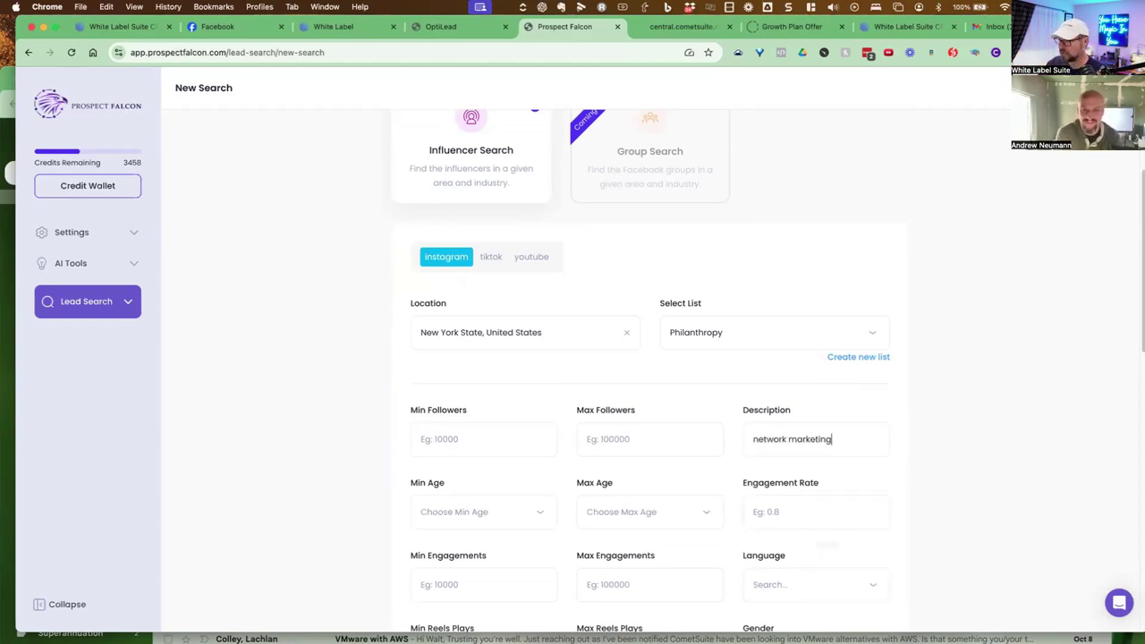
Run the influencer search and view the 15 matching Instagram accounts with follower counts
{"action": "scroll", "coordinate": [752, 449], "scroll_direction": "down", "scroll_amount": 3}
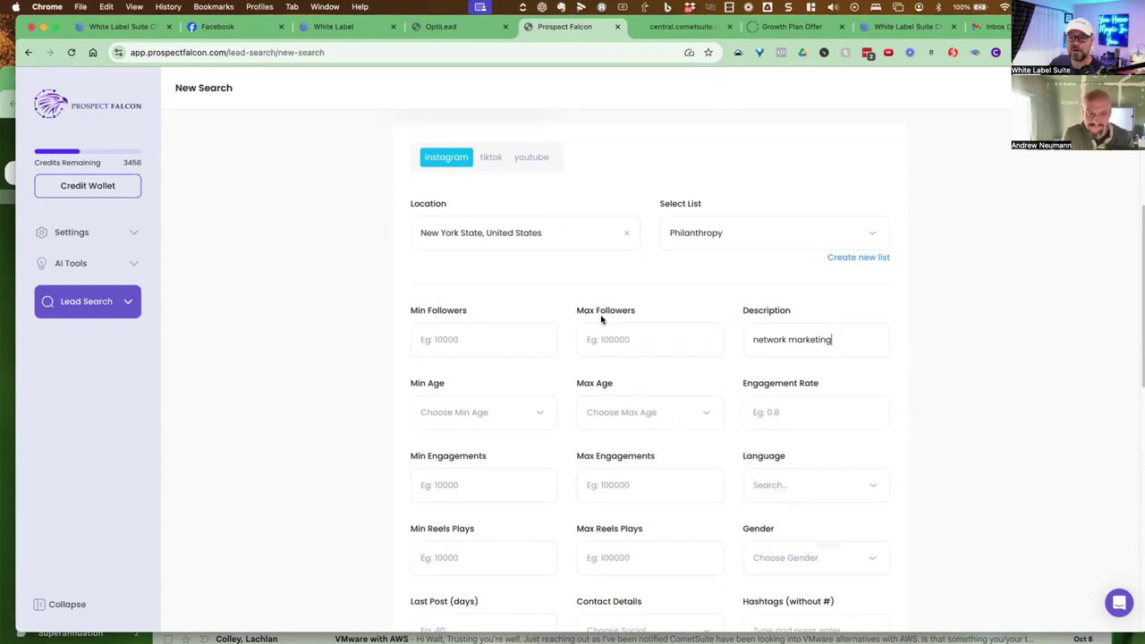
{"action": "scroll", "coordinate": [605, 315], "scroll_direction": "down", "scroll_amount": 1}
{"action": "scroll", "coordinate": [605, 315], "scroll_direction": "down", "scroll_amount": 5}
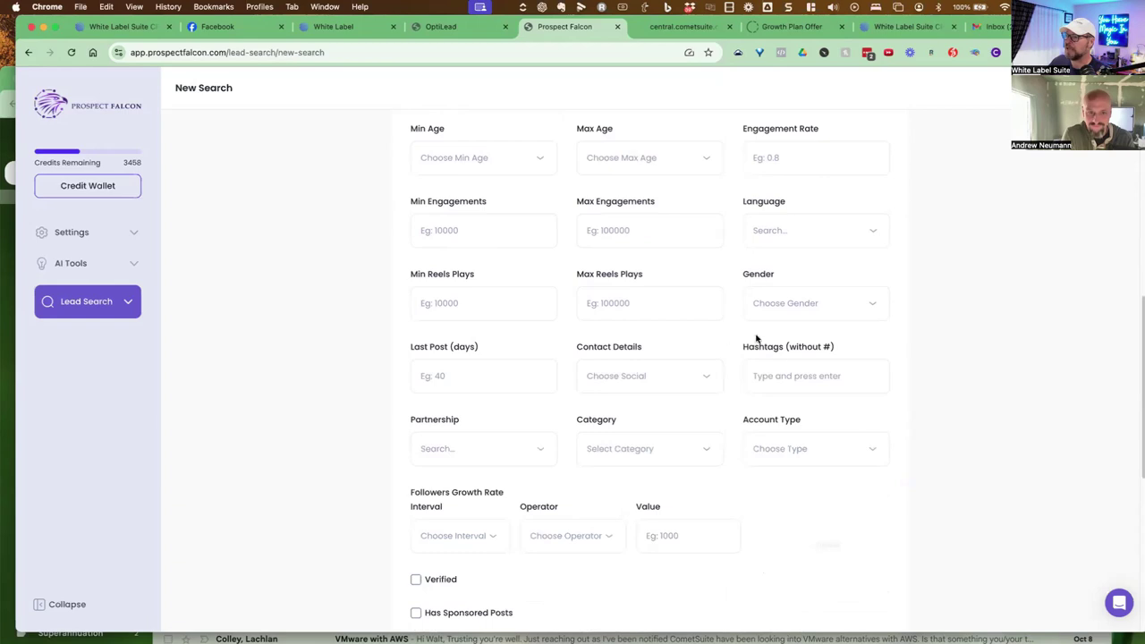
{"action": "scroll", "coordinate": [784, 361], "scroll_direction": "down", "scroll_amount": 3}
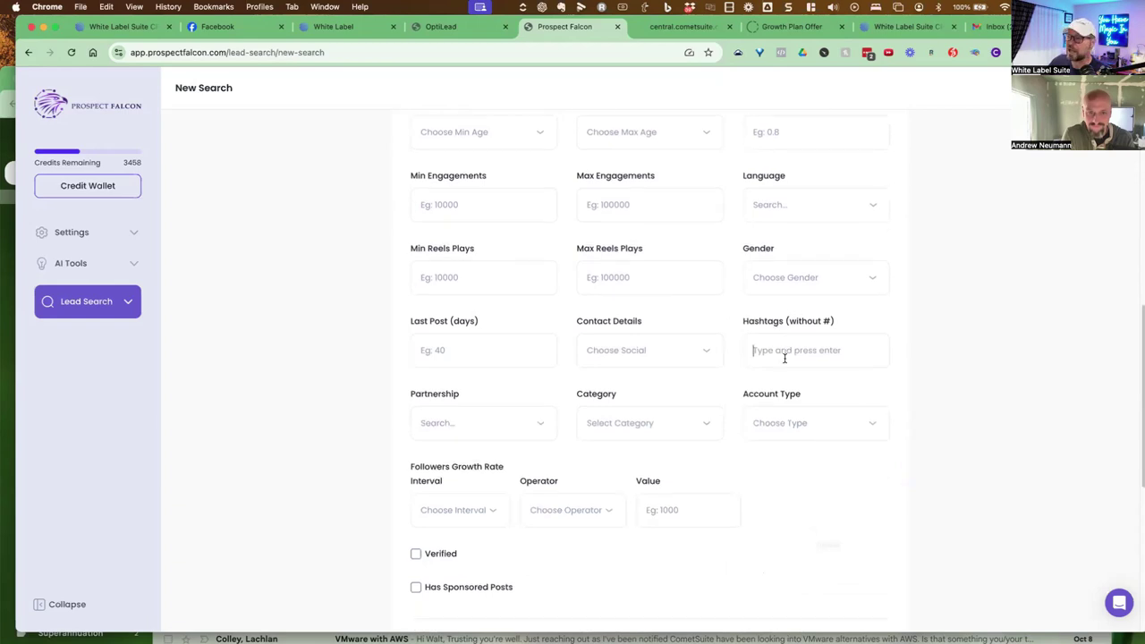
{"action": "scroll", "coordinate": [755, 367], "scroll_direction": "down", "scroll_amount": 2}
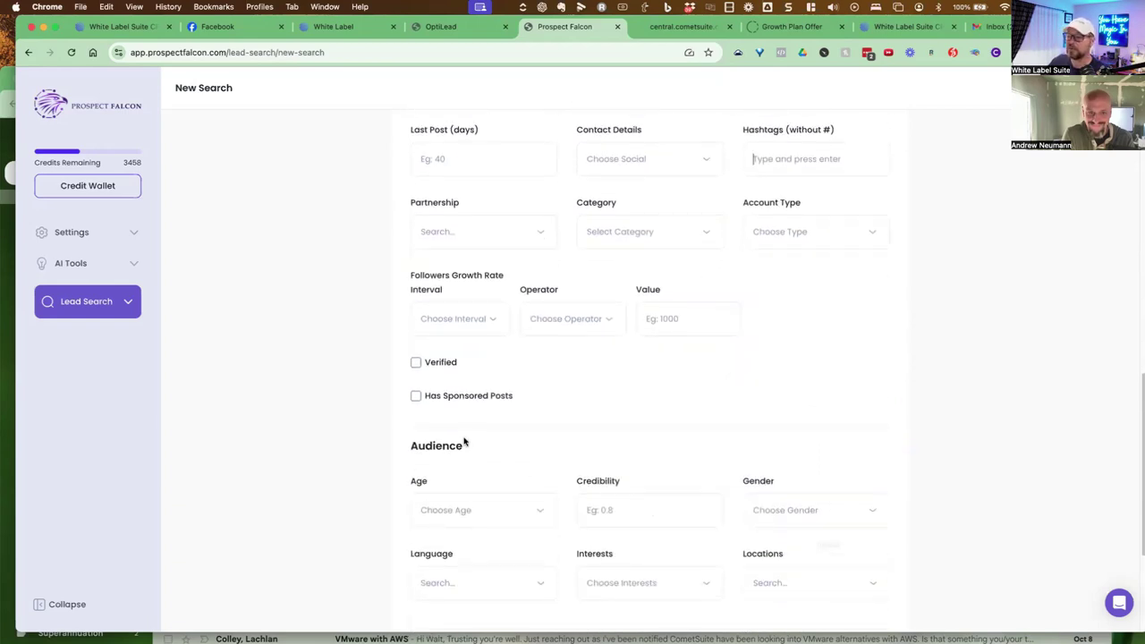
{"action": "scroll", "coordinate": [737, 501], "scroll_direction": "down", "scroll_amount": 2}
{"action": "scroll", "coordinate": [738, 501], "scroll_direction": "down", "scroll_amount": 3}
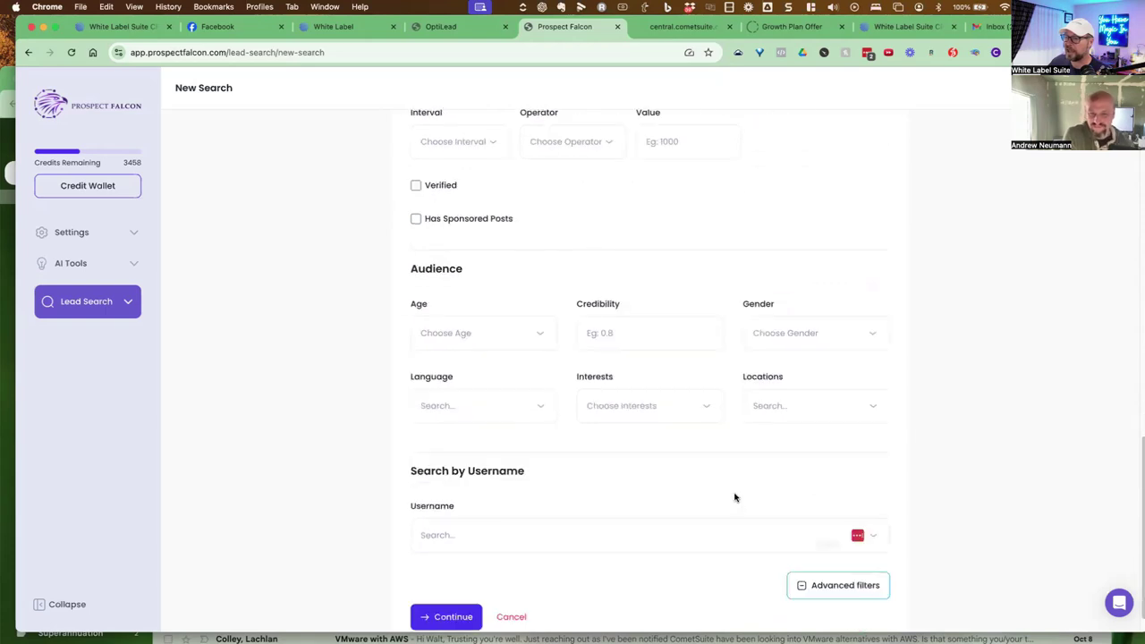
{"action": "scroll", "coordinate": [555, 474], "scroll_direction": "down", "scroll_amount": 1}
{"action": "left_click", "coordinate": [428, 587]}
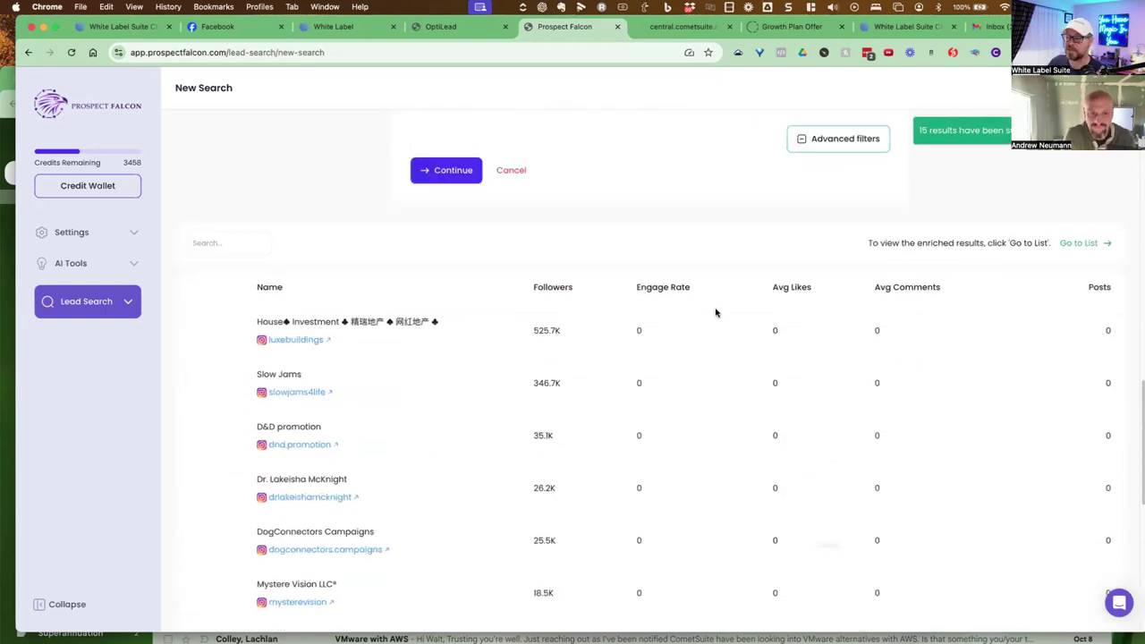
{"action": "scroll", "coordinate": [689, 268], "scroll_direction": "down", "scroll_amount": 1}
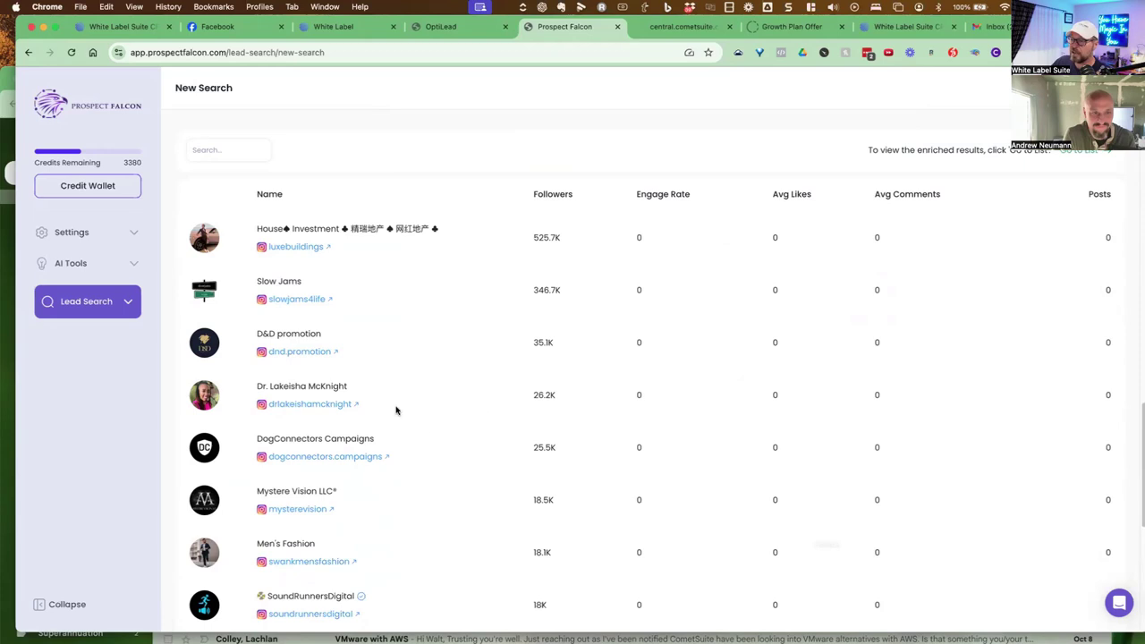
Open the fourth result's Instagram profile and highlight 'Network Marketing Professional' in the bio
{"action": "left_click", "coordinate": [333, 409]}
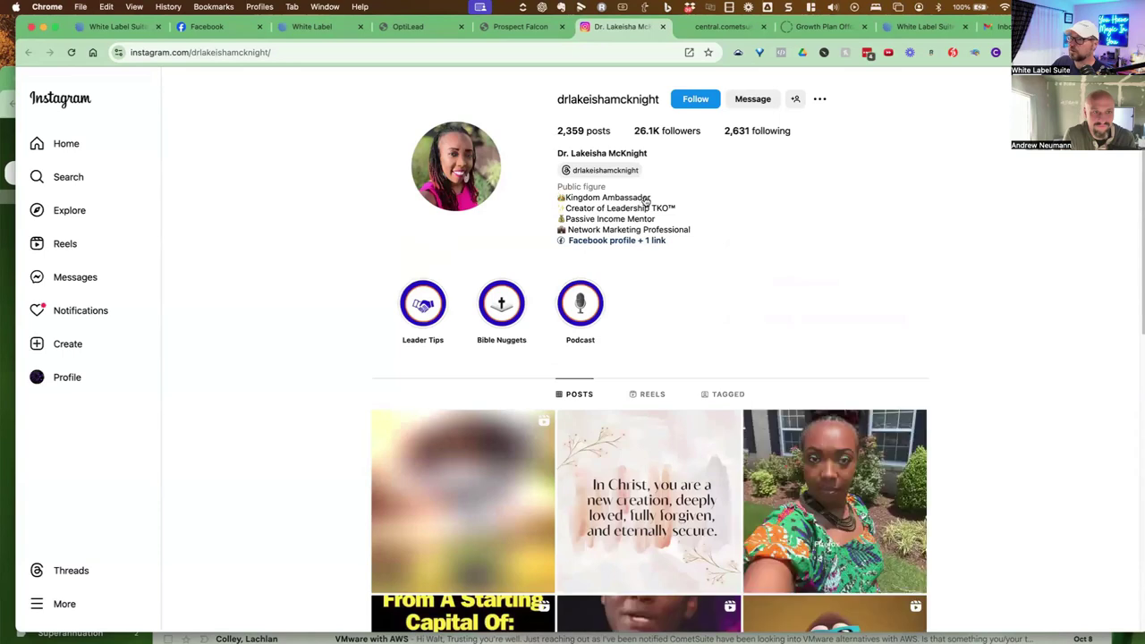
{"action": "left_click_drag", "start_coordinate": [694, 230], "coordinate": [569, 231]}
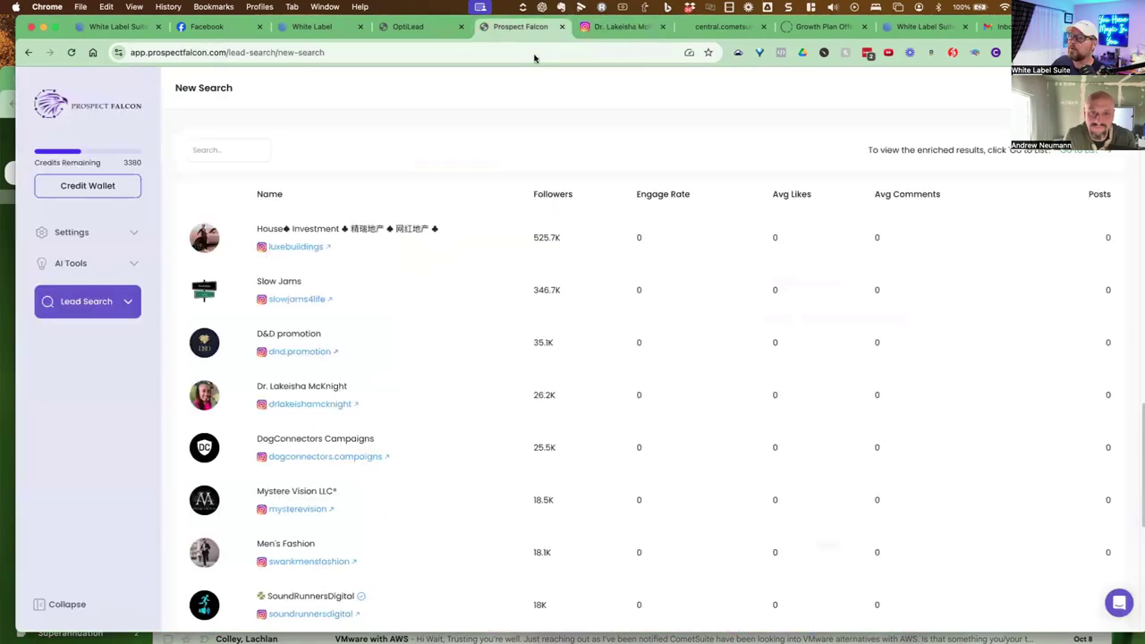
Back in Prospect Falcon, open the Philanthropy list and tick the fourth, network-marketing influencer's row
{"action": "left_click", "coordinate": [524, 28]}
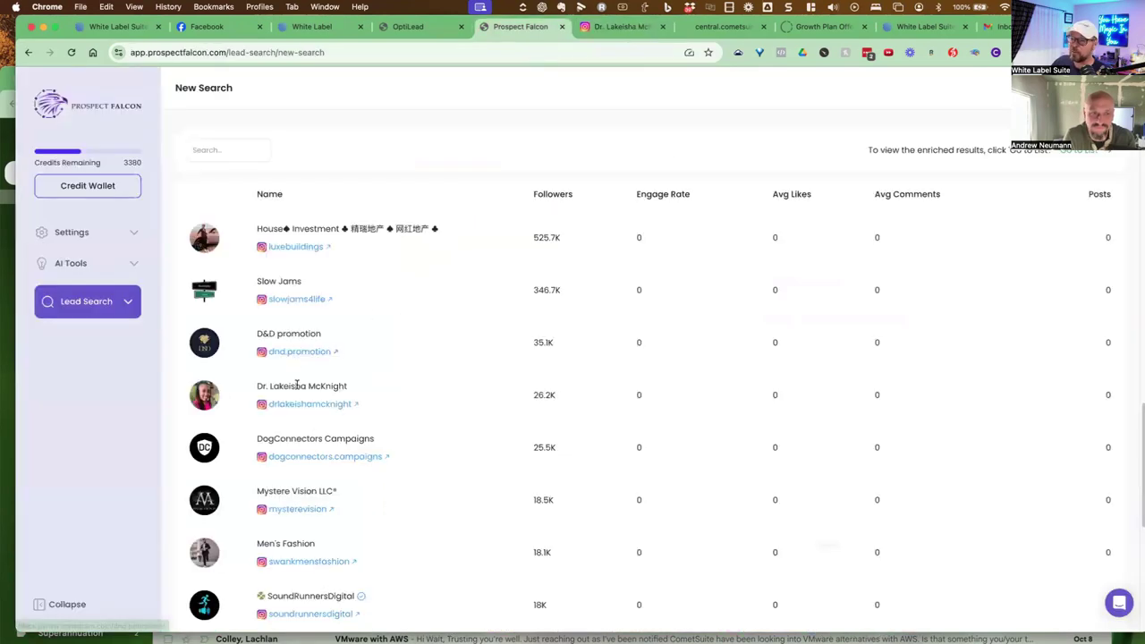
{"action": "scroll", "coordinate": [343, 461], "scroll_direction": "down", "scroll_amount": 2}
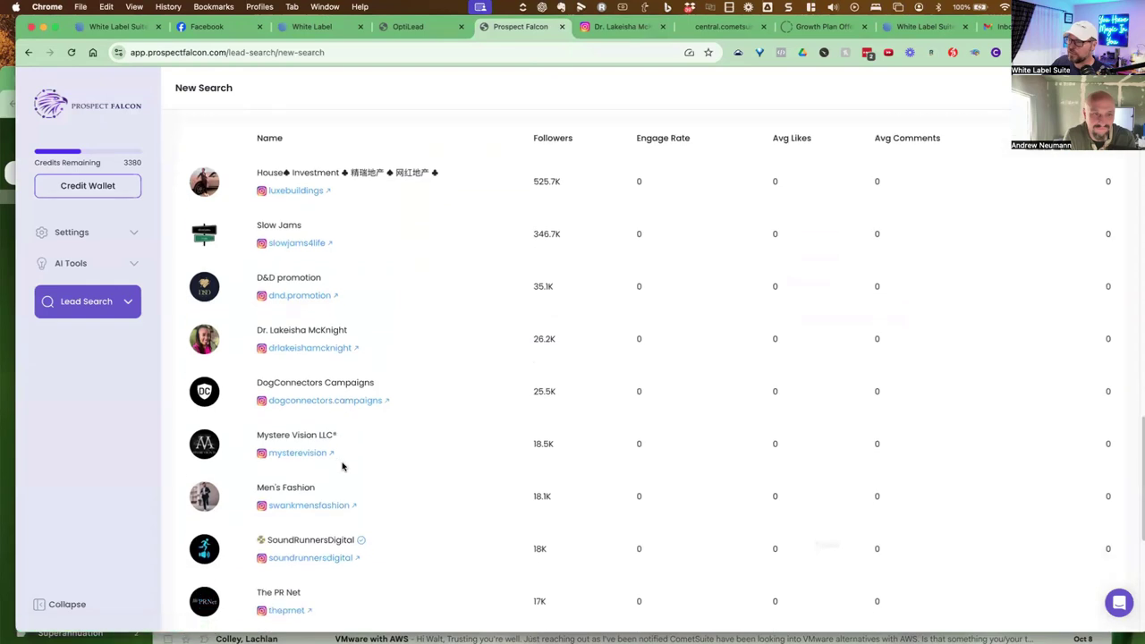
{"action": "scroll", "coordinate": [354, 452], "scroll_direction": "up", "scroll_amount": 5}
{"action": "scroll", "coordinate": [375, 420], "scroll_direction": "down", "scroll_amount": 1}
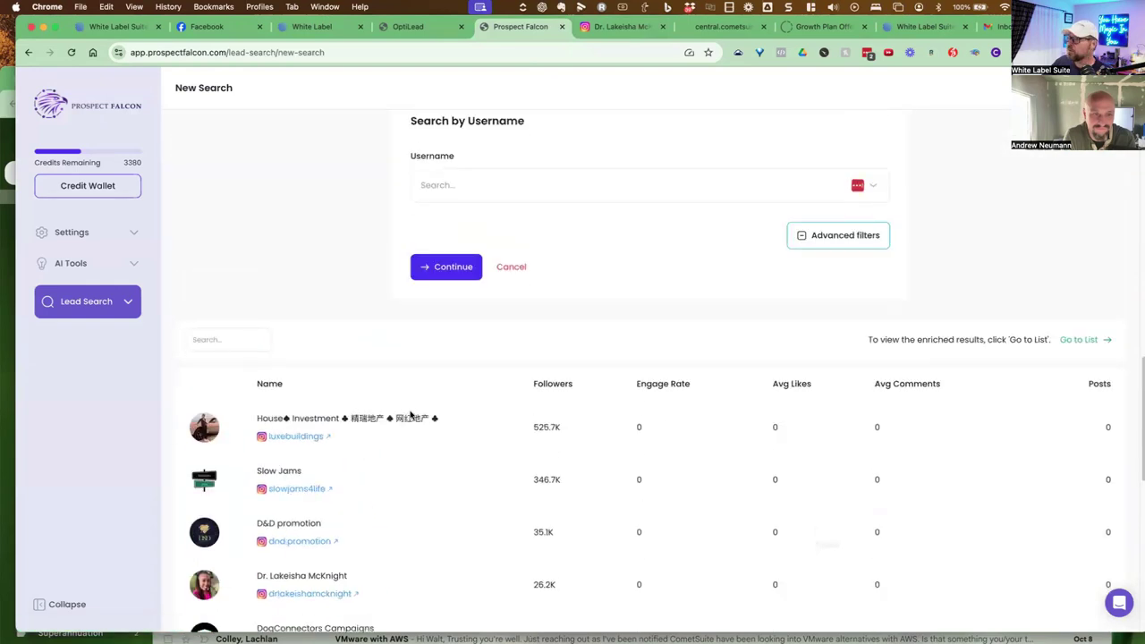
{"action": "left_click", "coordinate": [1078, 353]}
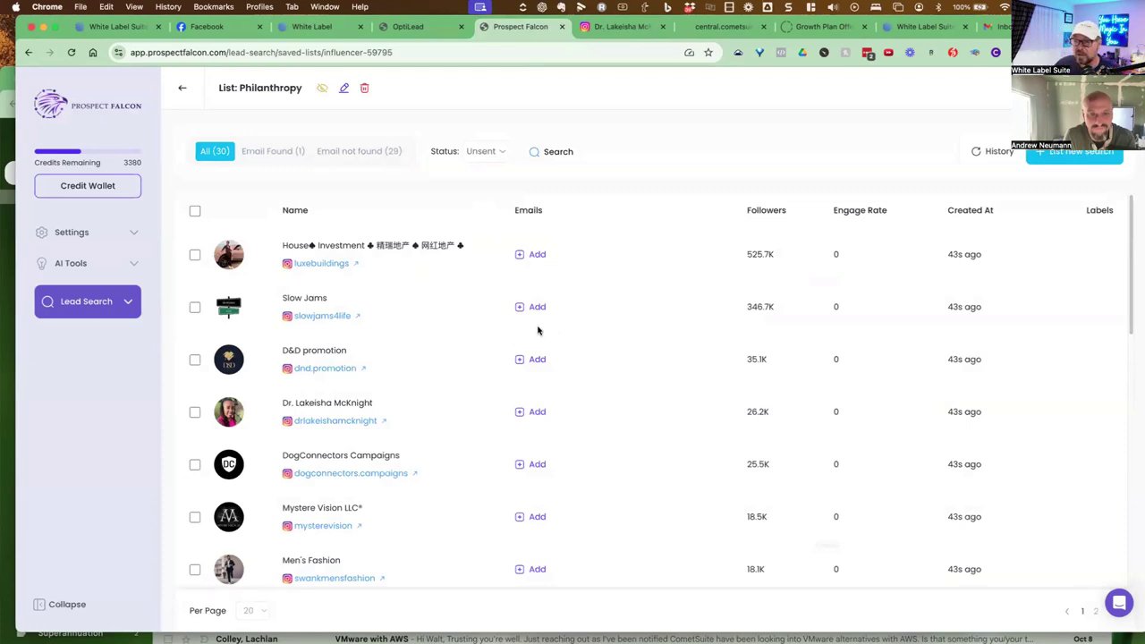
{"action": "left_click", "coordinate": [194, 413]}
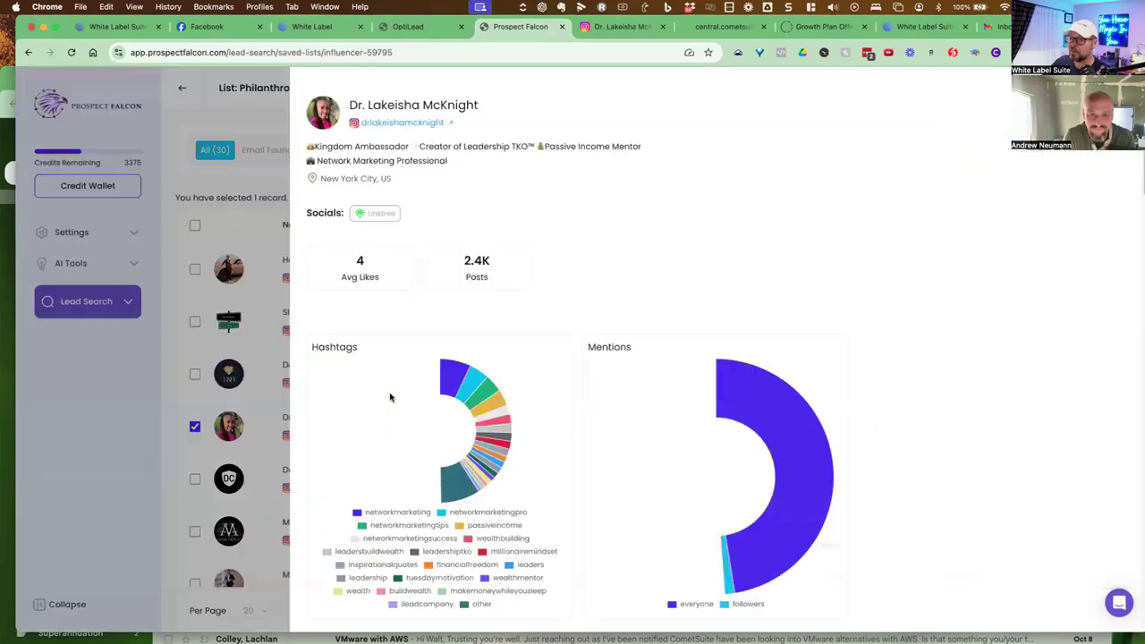
Open the influencer's enriched analytics profile and highlight entries in the audience Interests list
{"action": "left_click", "coordinate": [383, 418]}
{"action": "scroll", "coordinate": [895, 291], "scroll_direction": "down", "scroll_amount": 1}
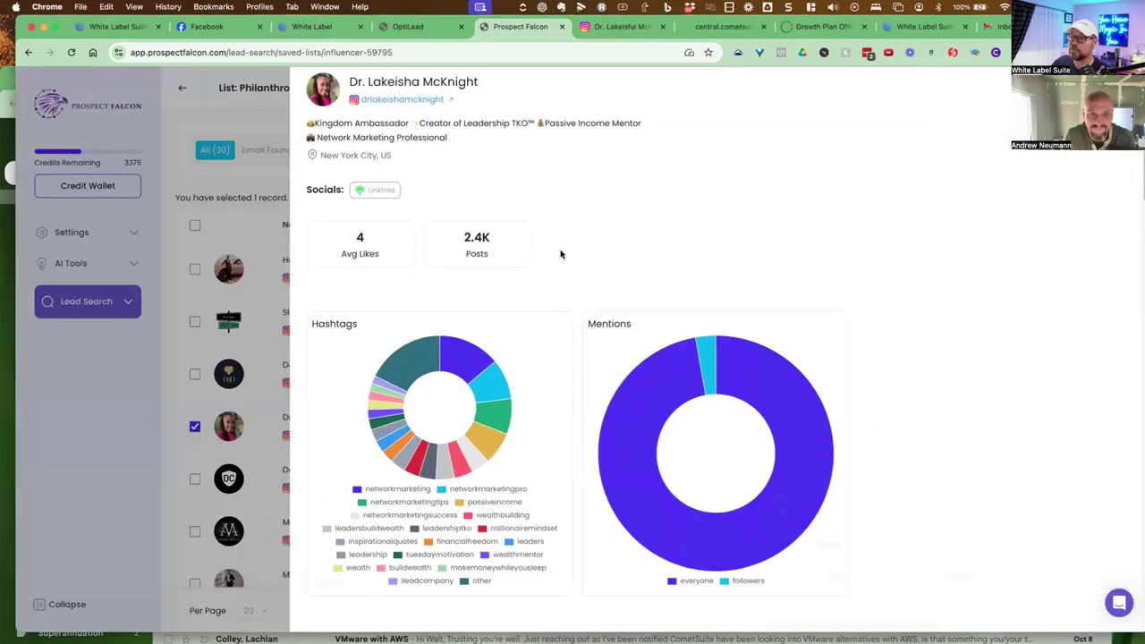
{"action": "scroll", "coordinate": [634, 205], "scroll_direction": "down", "scroll_amount": 4}
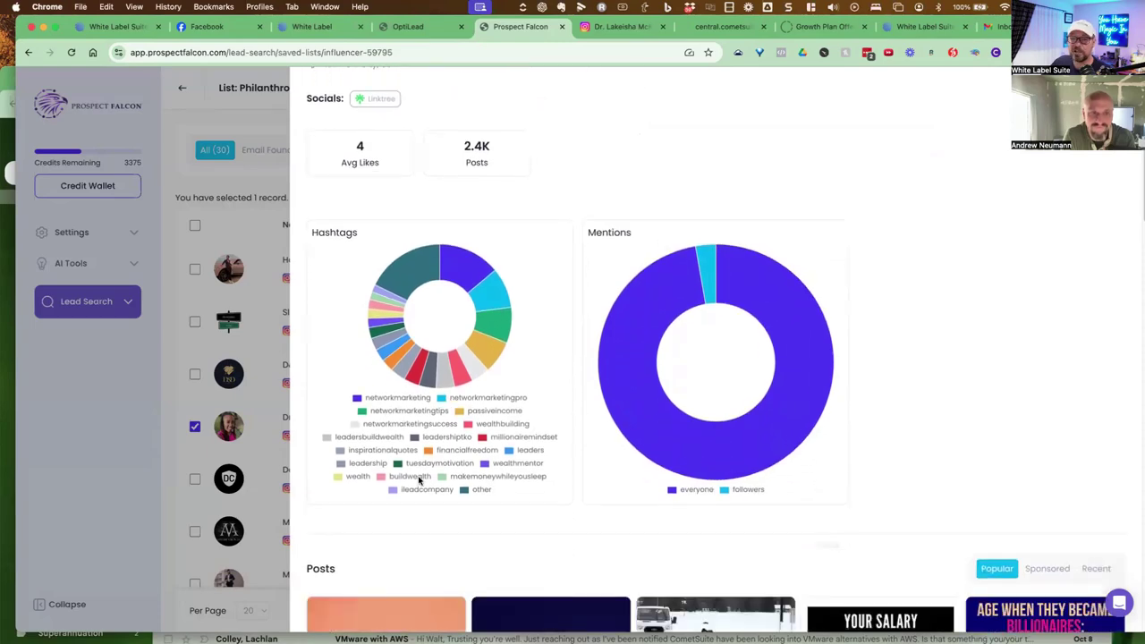
{"action": "scroll", "coordinate": [718, 366], "scroll_direction": "down", "scroll_amount": 15}
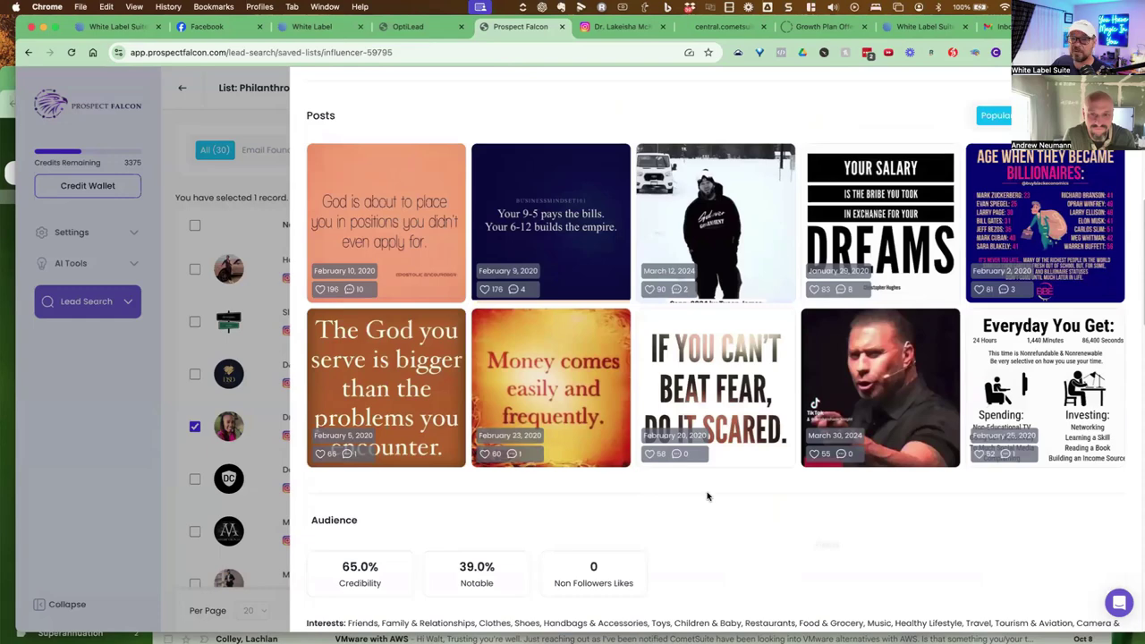
{"action": "scroll", "coordinate": [806, 346], "scroll_direction": "down", "scroll_amount": 1}
{"action": "scroll", "coordinate": [806, 345], "scroll_direction": "down", "scroll_amount": 5}
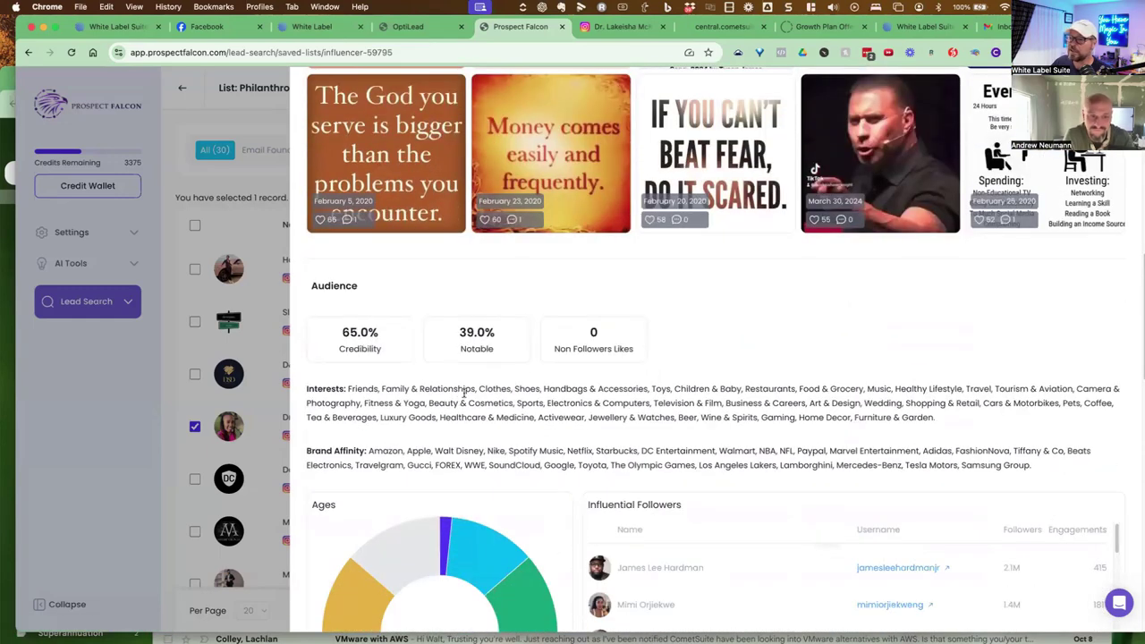
{"action": "left_click_drag", "start_coordinate": [384, 389], "coordinate": [637, 404]}
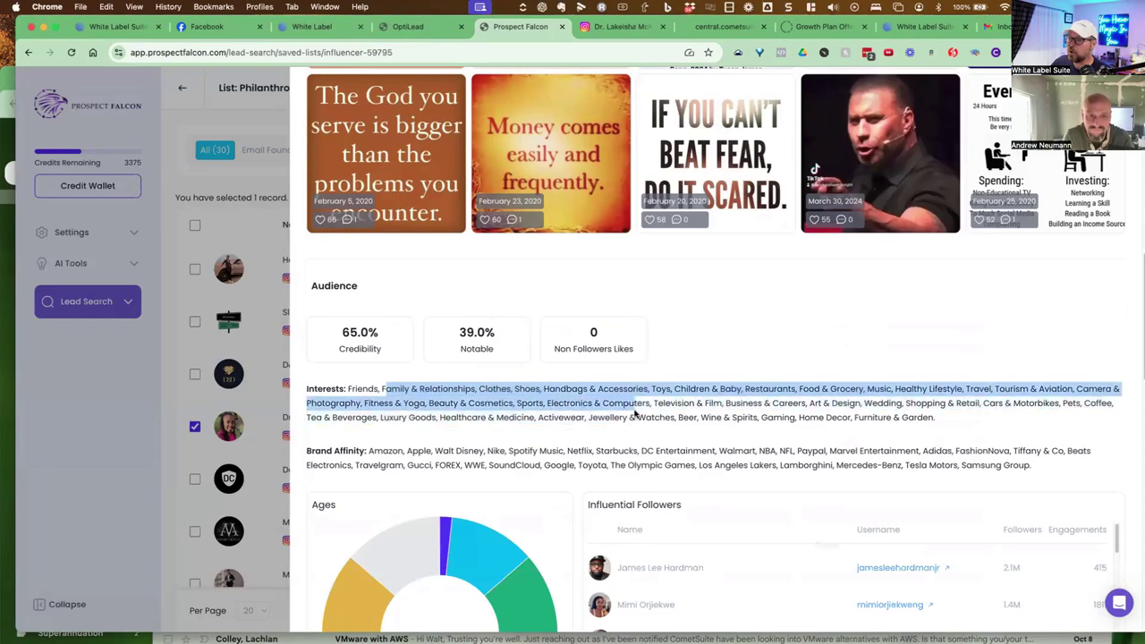
{"action": "scroll", "coordinate": [637, 404], "scroll_direction": "down", "scroll_amount": 3}
{"action": "left_click_drag", "start_coordinate": [424, 383], "coordinate": [541, 394]}
{"action": "scroll", "coordinate": [591, 367], "scroll_direction": "down", "scroll_amount": 4}
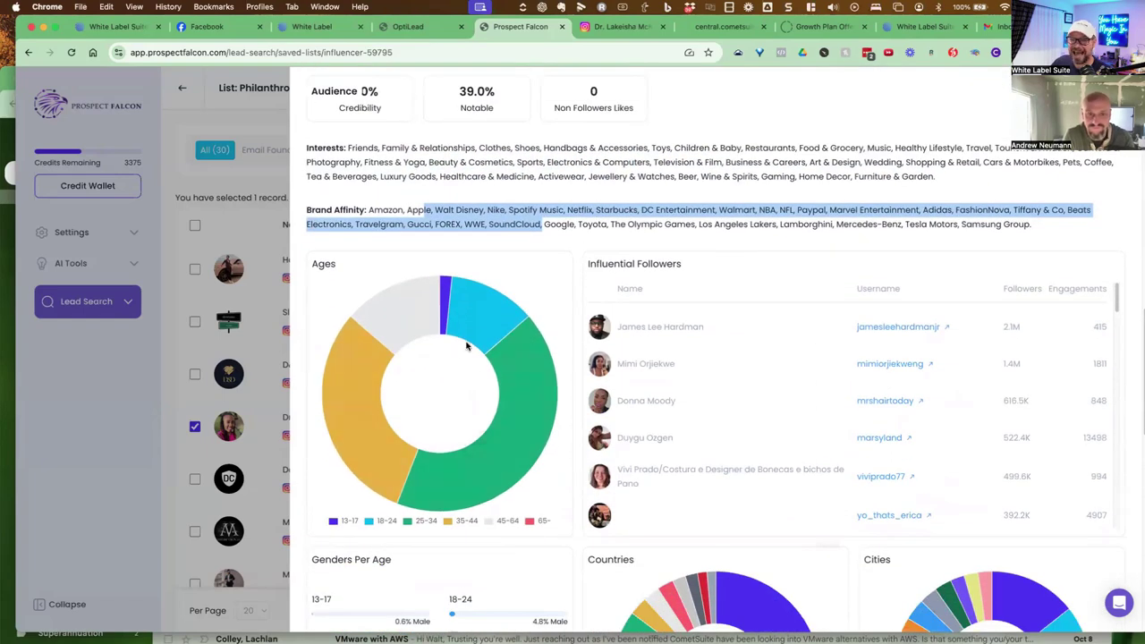
Highlight the Influential Followers heading and top follower, then close the profile panel
{"action": "triple_click", "coordinate": [687, 270]}
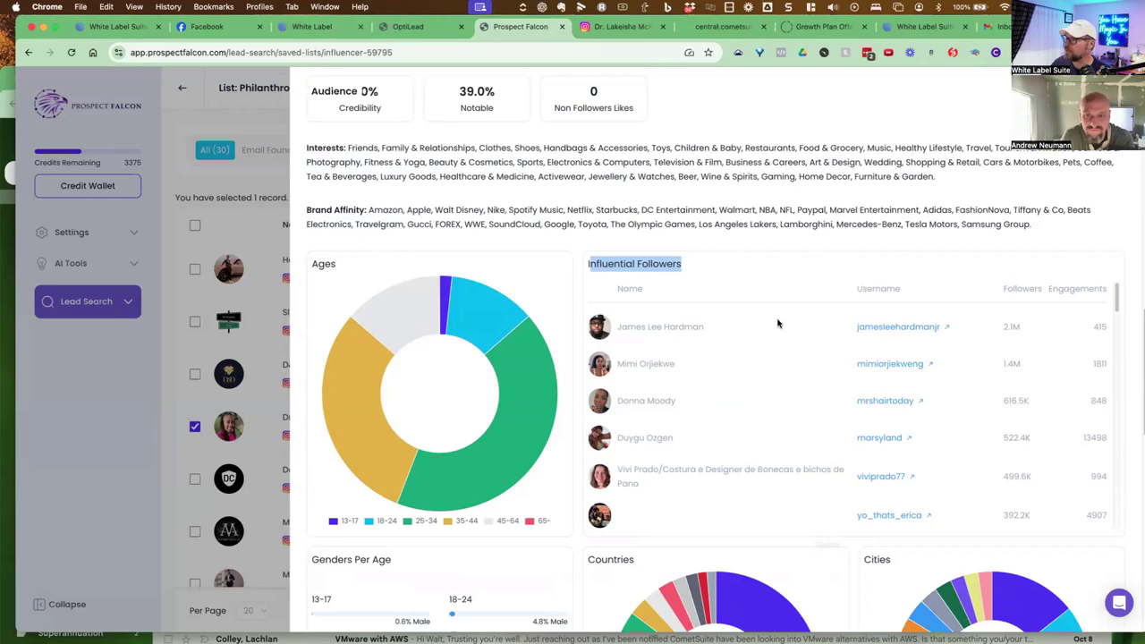
{"action": "left_click_drag", "start_coordinate": [630, 328], "coordinate": [707, 328]}
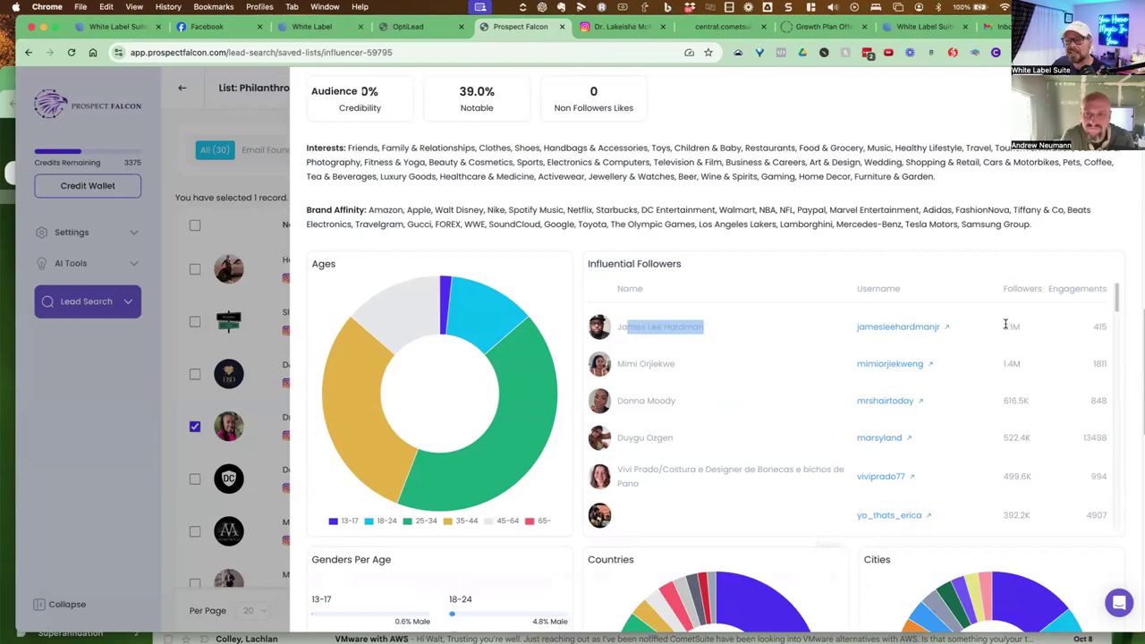
{"action": "scroll", "coordinate": [985, 331], "scroll_direction": "down", "scroll_amount": 10}
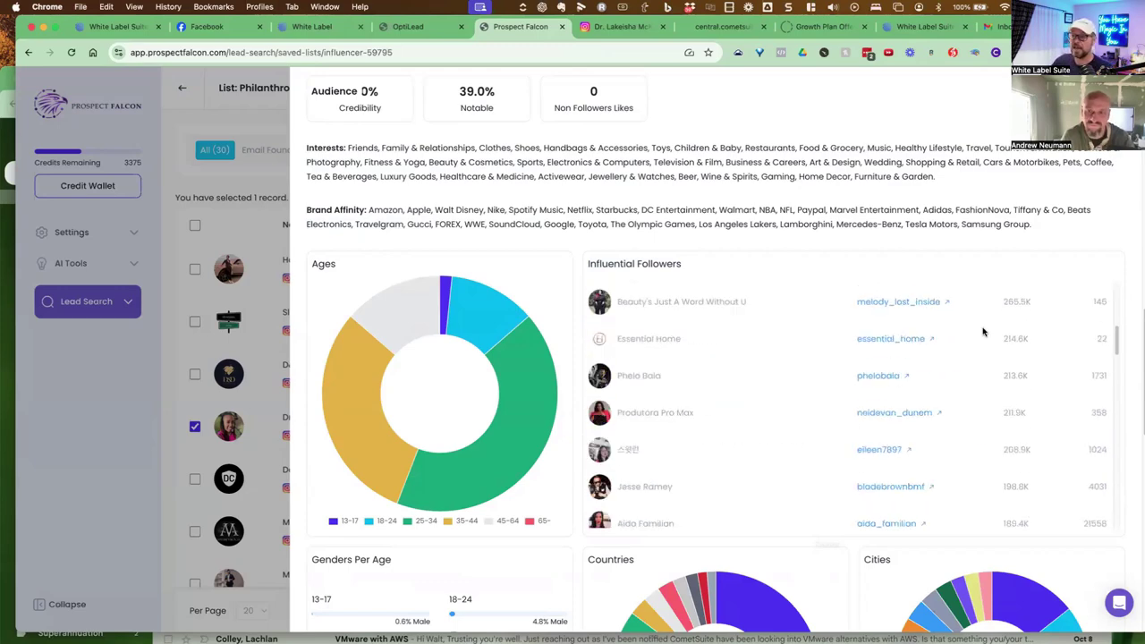
{"action": "scroll", "coordinate": [581, 541], "scroll_direction": "down", "scroll_amount": 3}
{"action": "scroll", "coordinate": [580, 541], "scroll_direction": "down", "scroll_amount": 5}
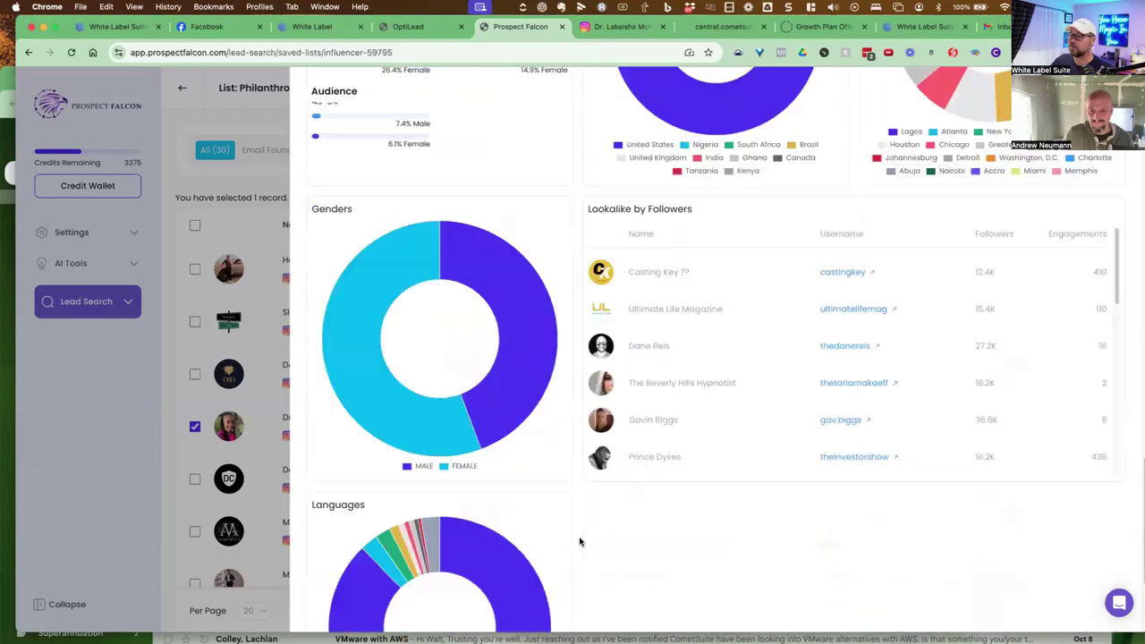
{"action": "scroll", "coordinate": [581, 541], "scroll_direction": "up", "scroll_amount": 10}
{"action": "scroll", "coordinate": [499, 316], "scroll_direction": "up", "scroll_amount": 10}
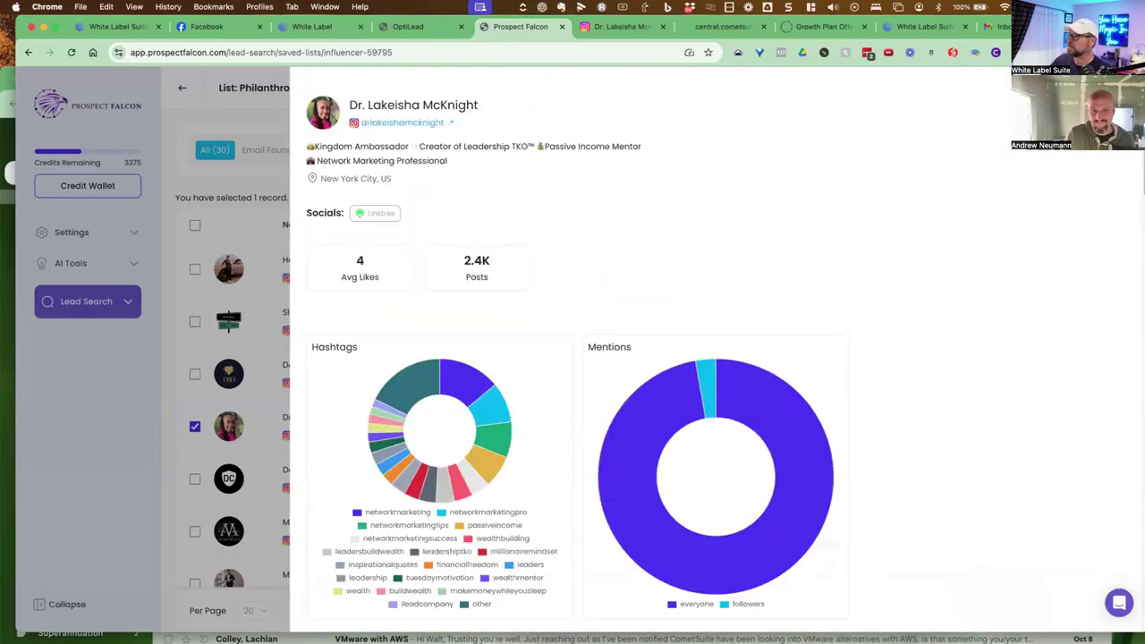
{"action": "key", "text": "Escape"}
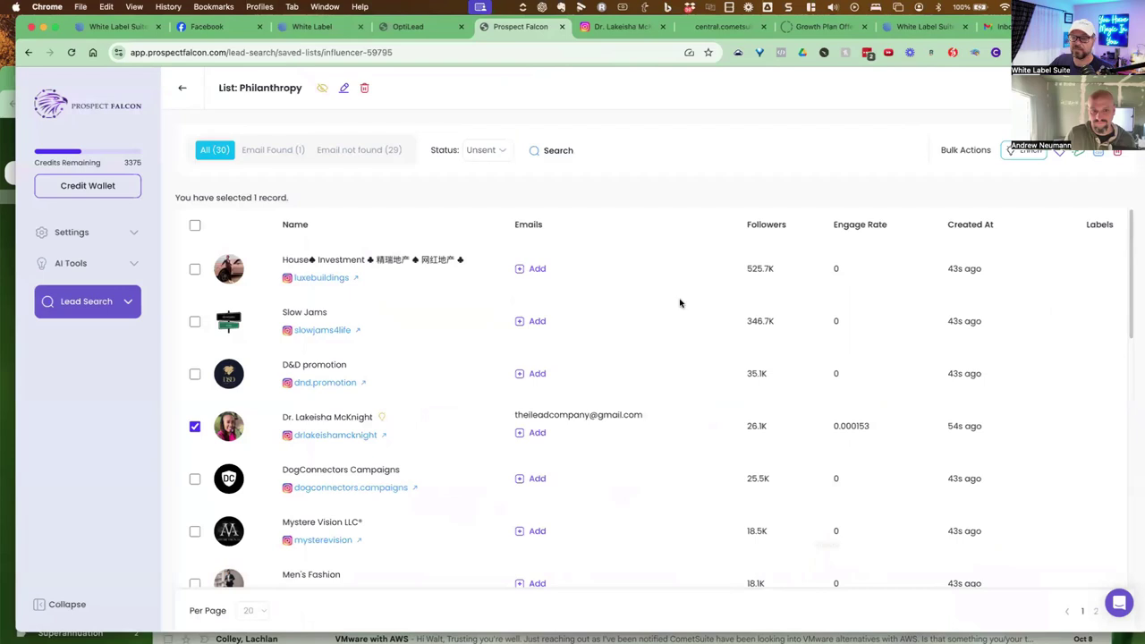
Return to the PowerPoint slide show and advance to 'Turn This Into An AI Self Selling Solution'
{"action": "mouse_move", "coordinate": [677, 626]}
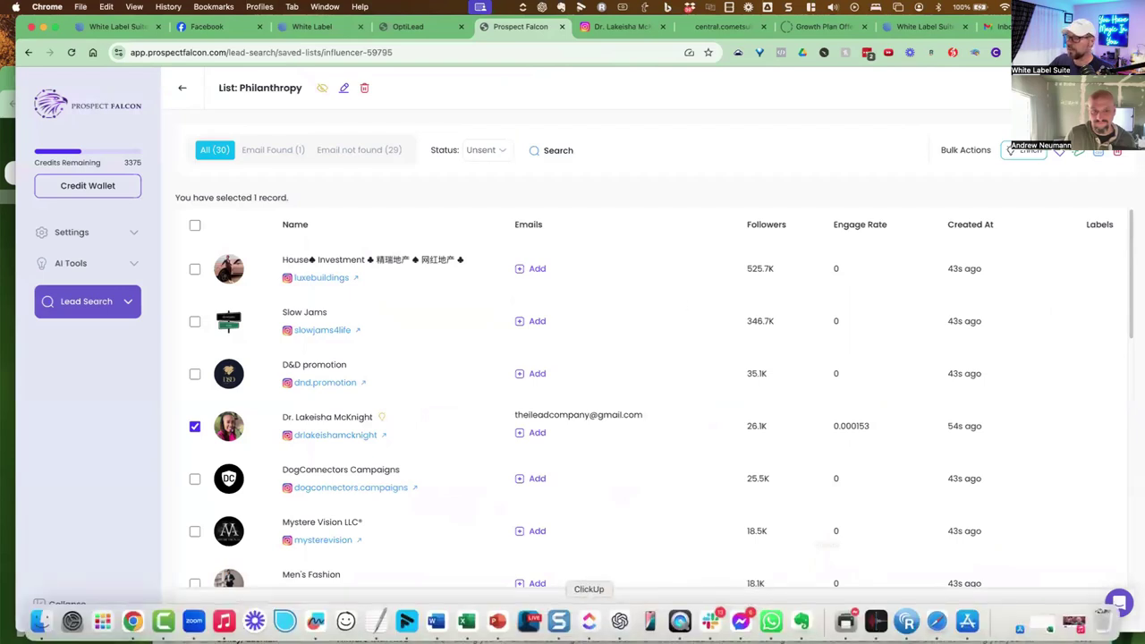
{"action": "left_click", "coordinate": [498, 621]}
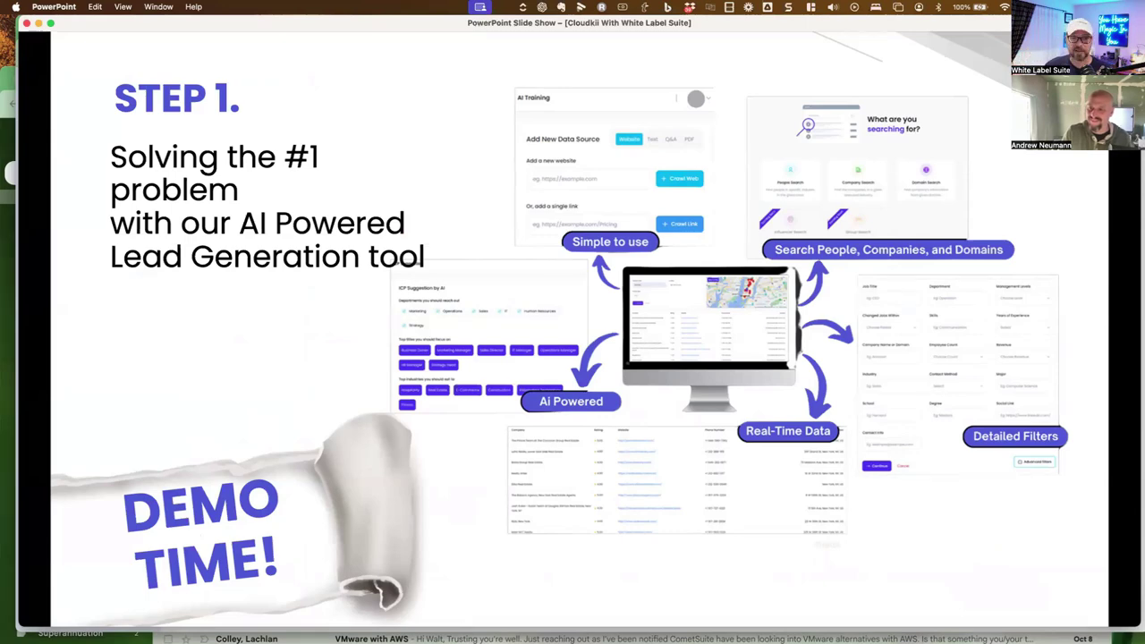
{"action": "key", "text": "Right"}
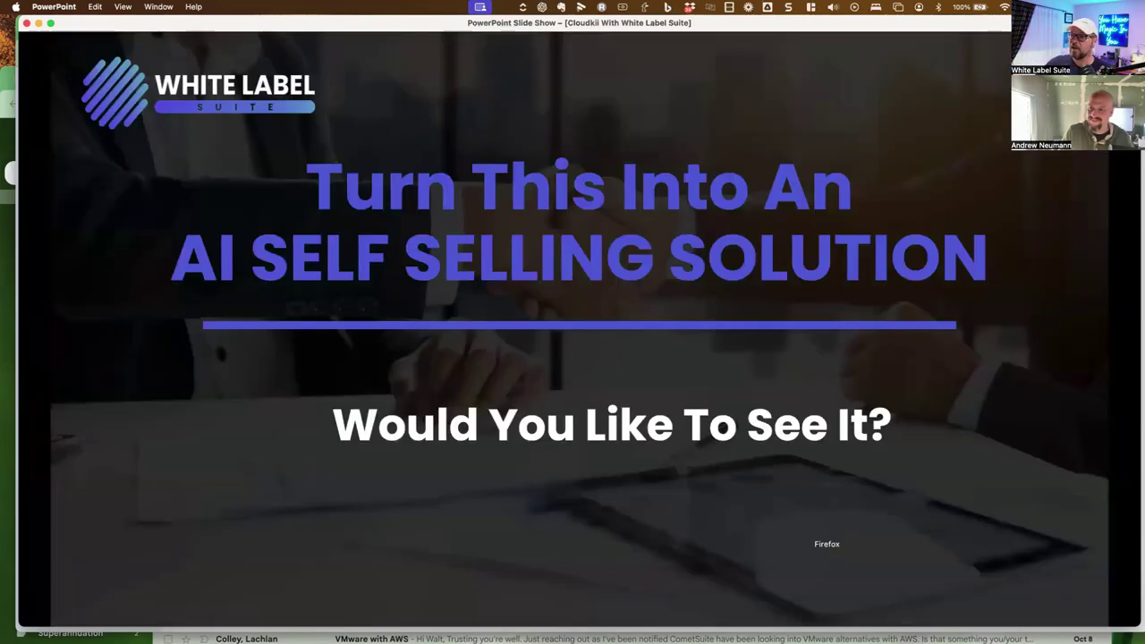